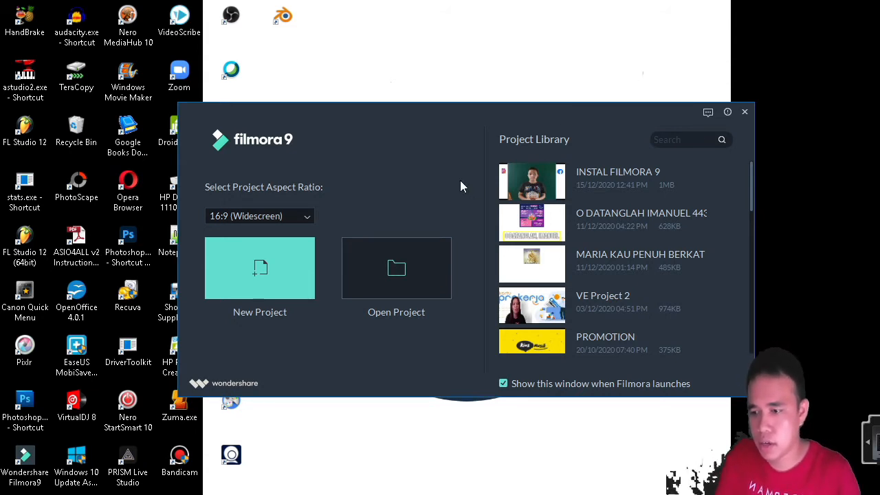
Step: Switch to File Explorer, go to This PC in a maximized window, and open the computer's system properties
click(159, 494)
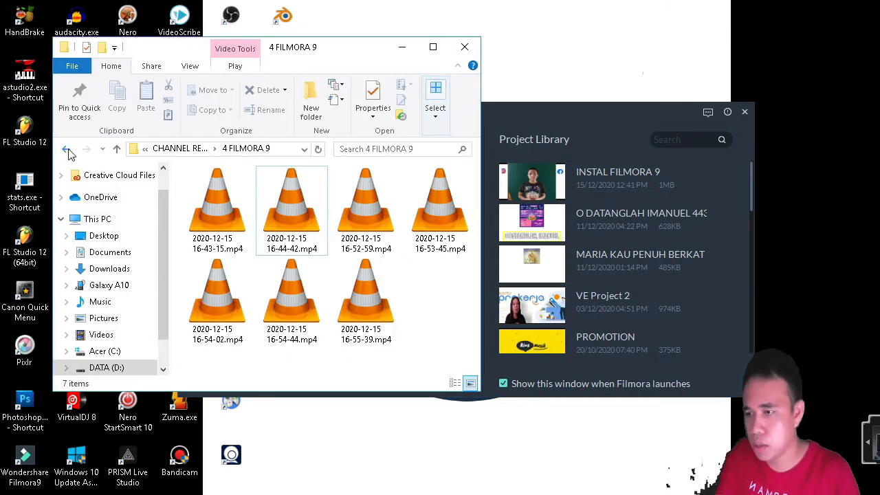
click(96, 219)
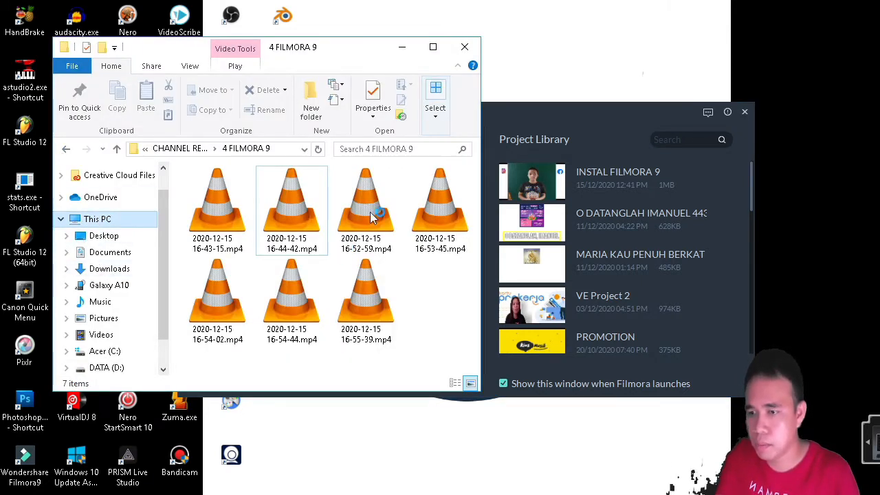
click(434, 50)
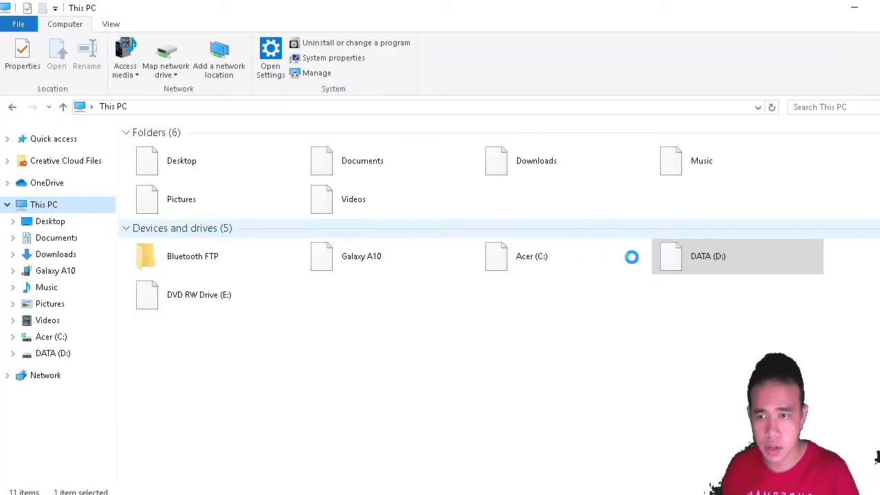
right_click(391, 378)
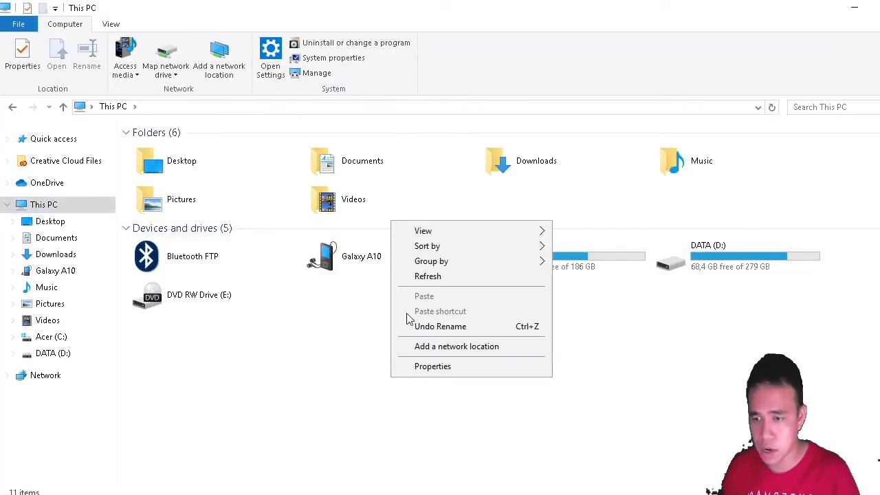
click(433, 367)
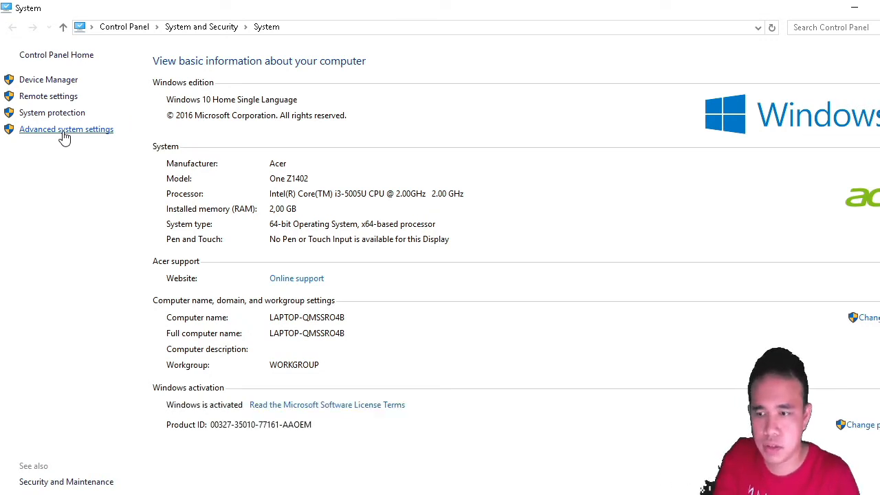
Step: Set the Windows visual effects to Adjust for best performance in the advanced system settings, and close the System window
click(64, 133)
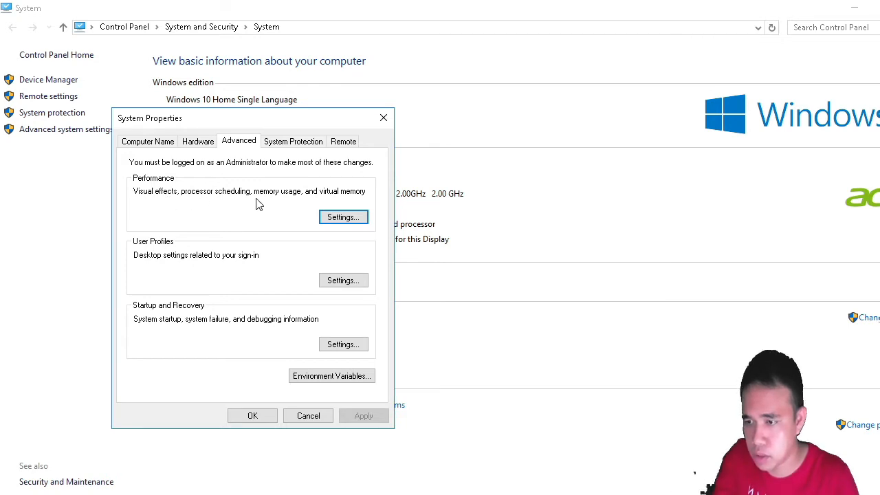
click(352, 221)
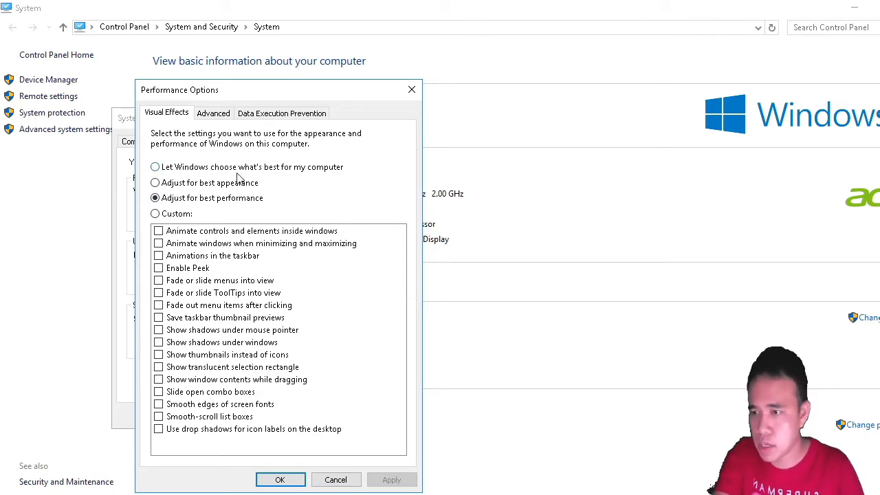
click(155, 167)
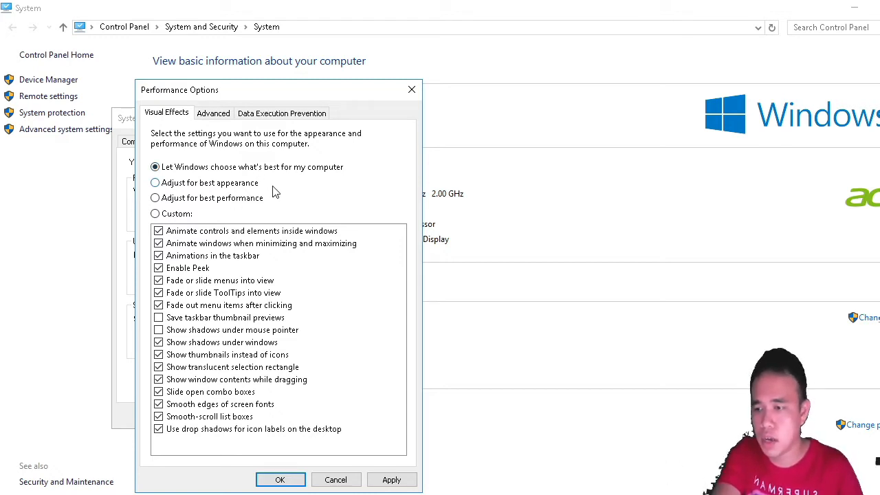
click(155, 198)
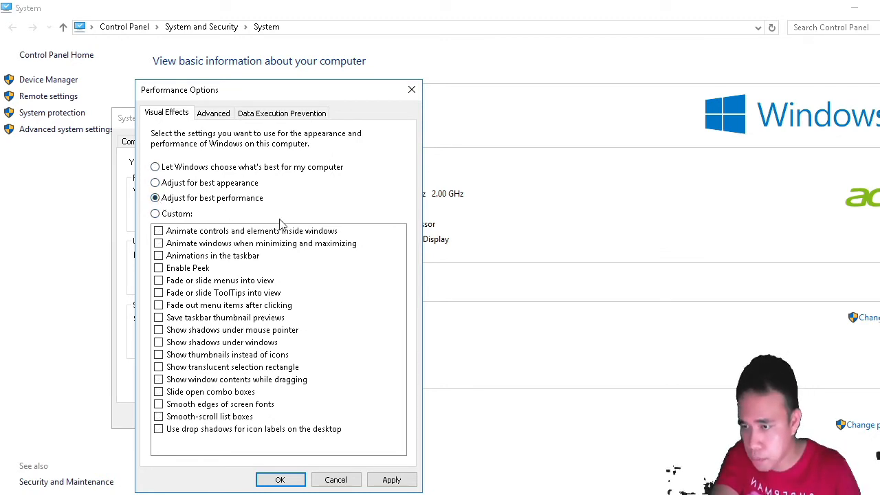
click(390, 479)
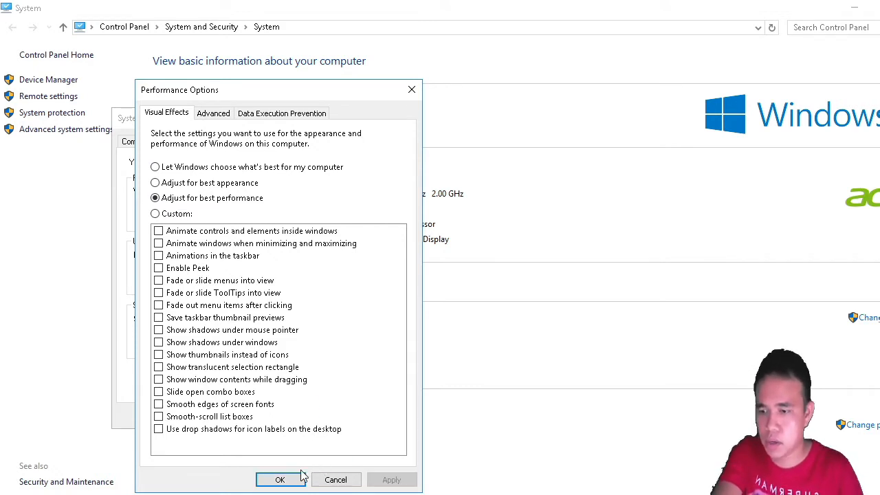
click(280, 479)
click(275, 417)
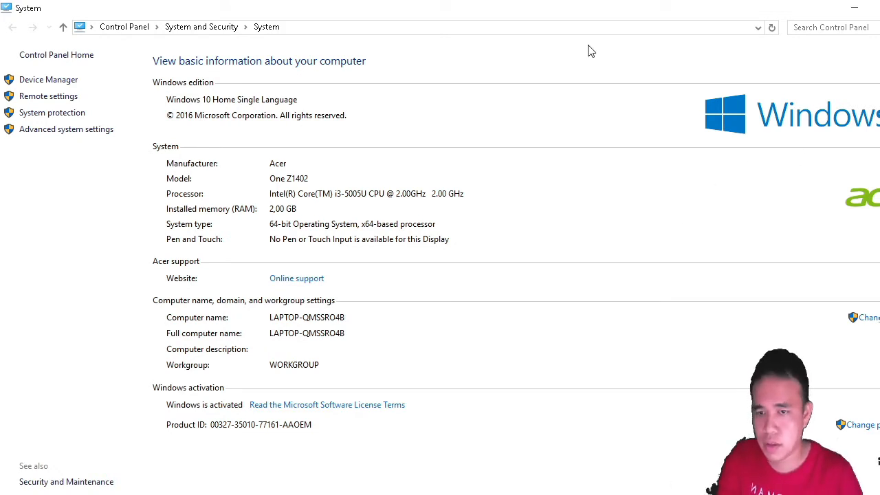
click(879, 7)
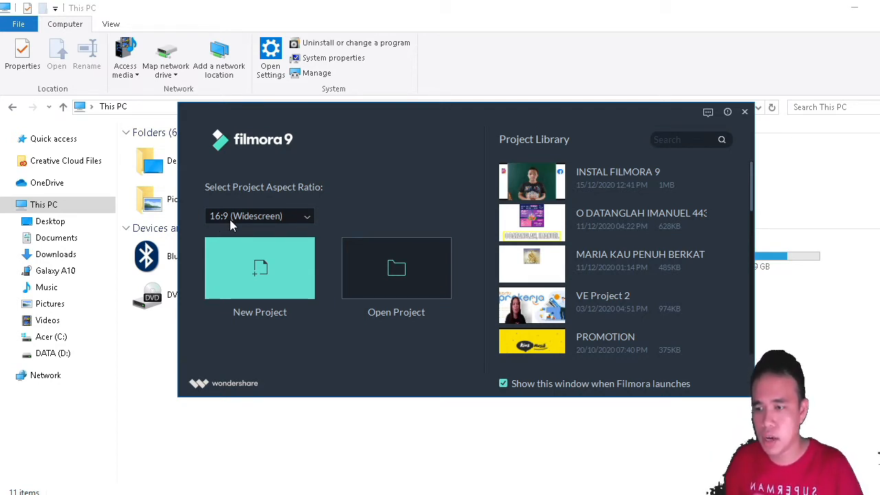
Step: Switch to Filmora 9, check the available aspect ratios, and create a new project in 16:9 (Widescreen)
click(307, 217)
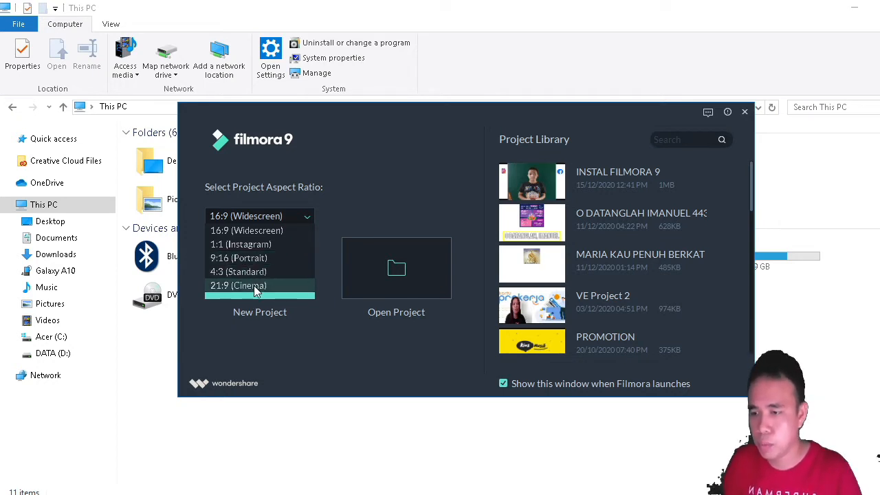
click(441, 176)
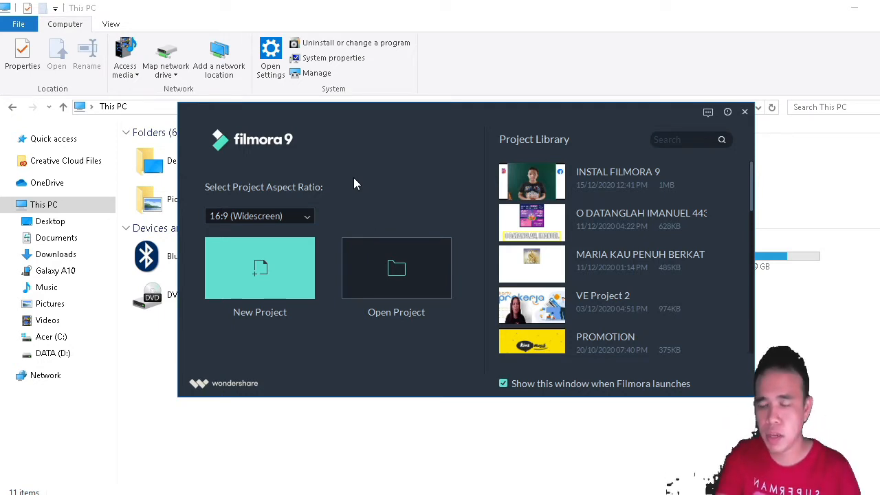
click(276, 258)
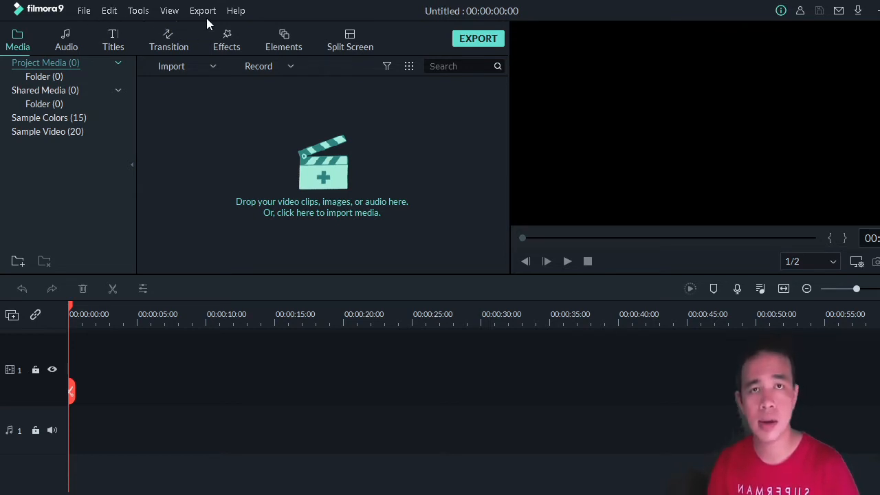
Step: Examine the commands for opening projects and for importing, downloading and recording media, and review the Project Settings without changing them
click(84, 11)
mouse_move(97, 30)
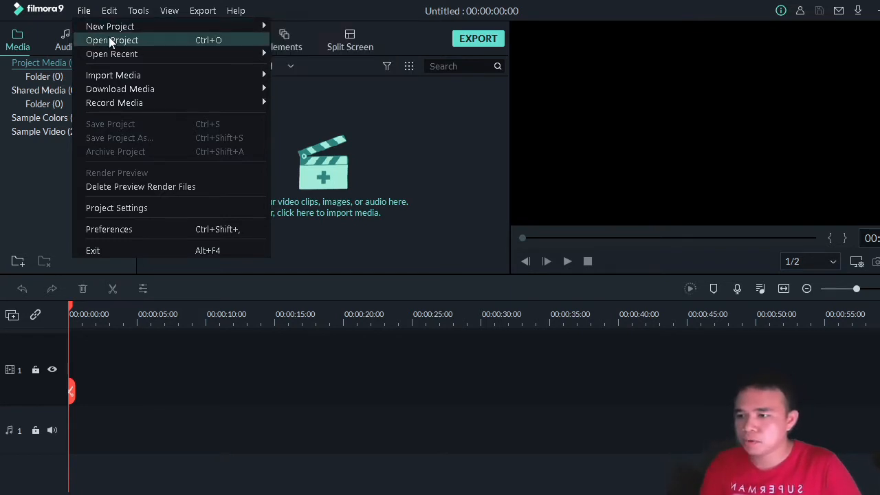
mouse_move(115, 51)
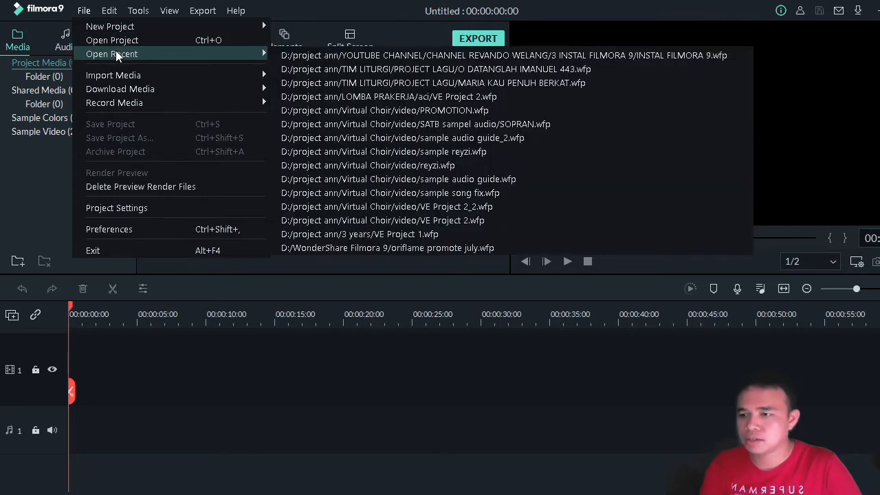
mouse_move(134, 77)
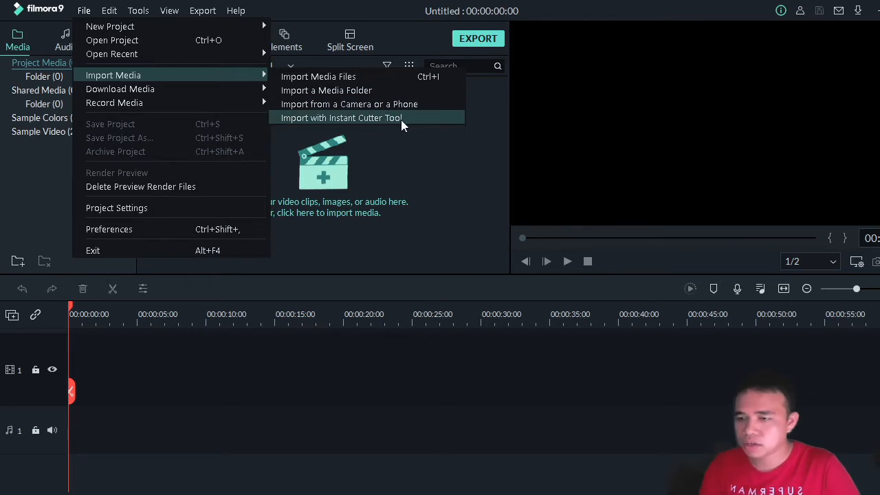
mouse_move(151, 92)
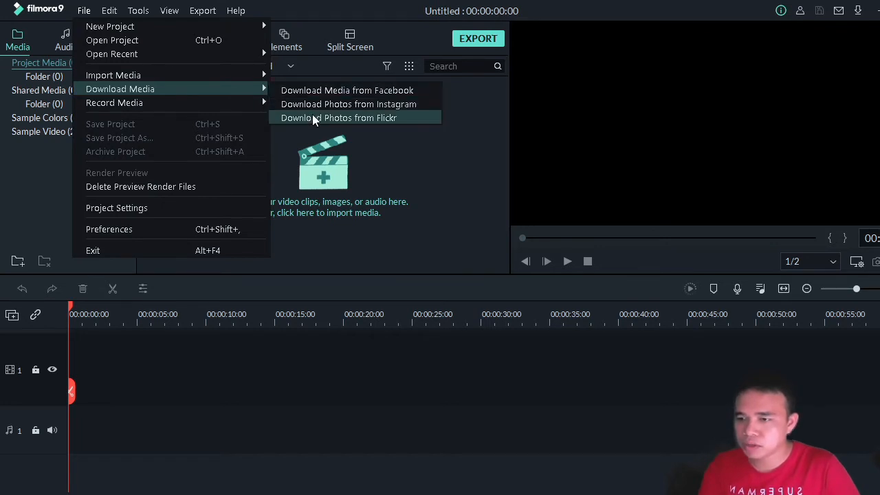
mouse_move(227, 105)
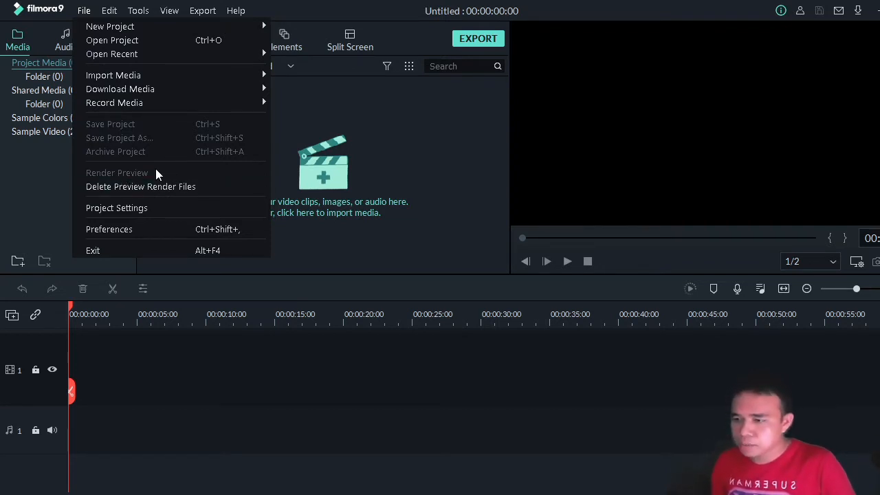
click(160, 208)
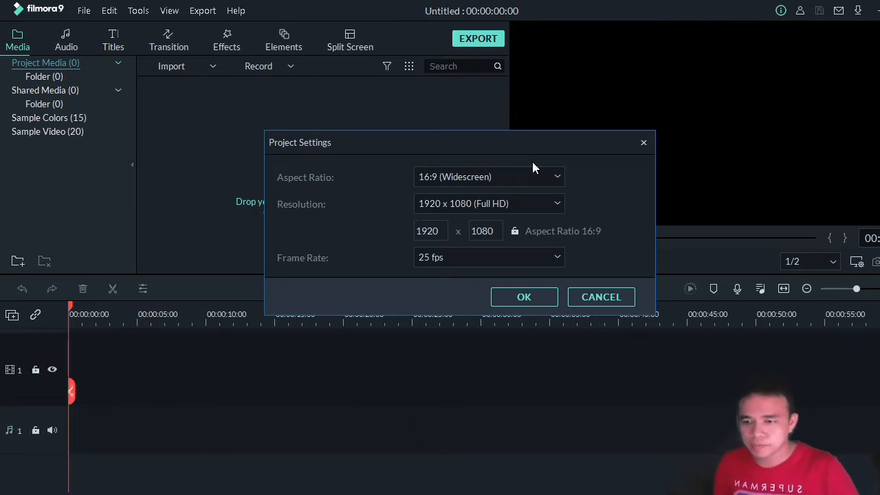
click(596, 300)
Step: Open the Preferences and look through the General, Folders, Editing, Save and Performance settings
click(82, 11)
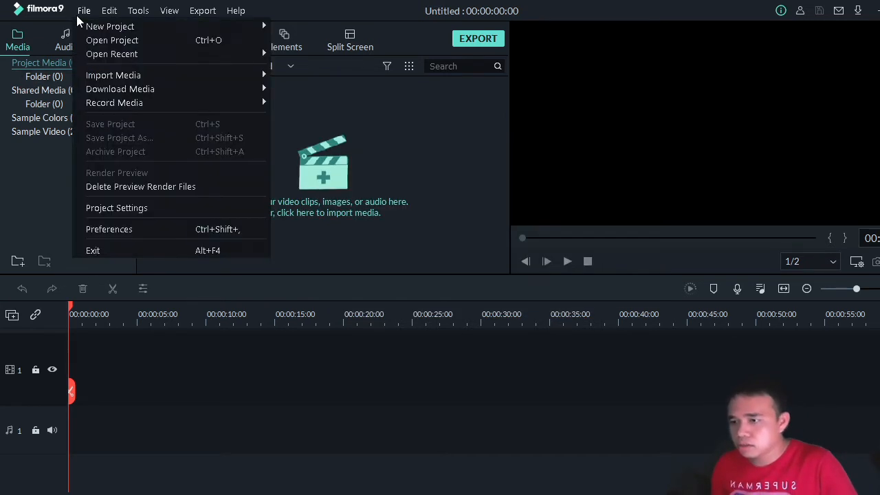
click(148, 229)
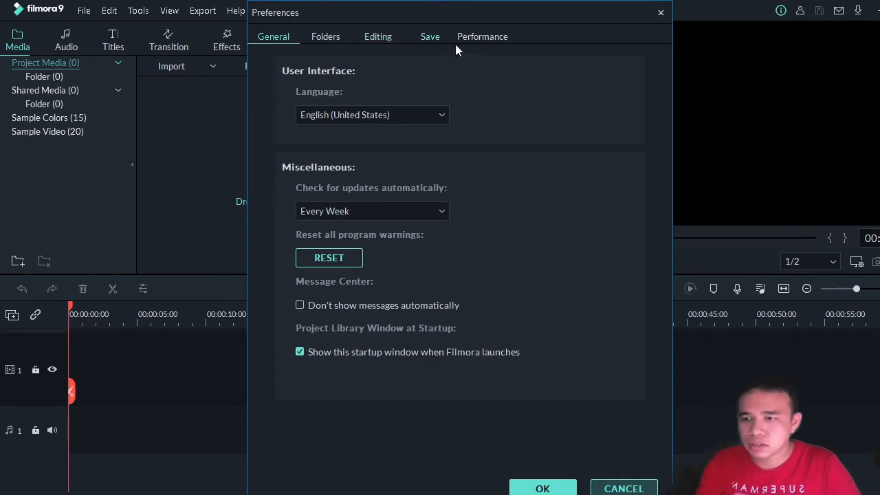
click(329, 39)
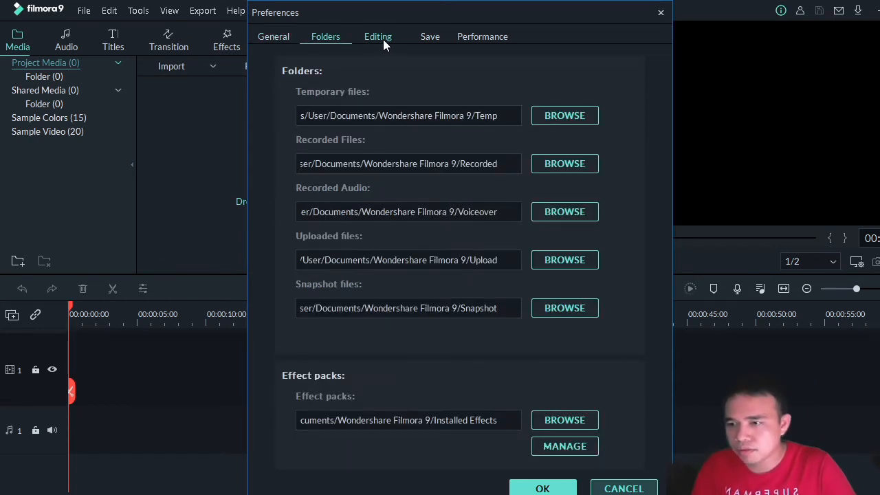
click(382, 39)
click(428, 42)
click(482, 38)
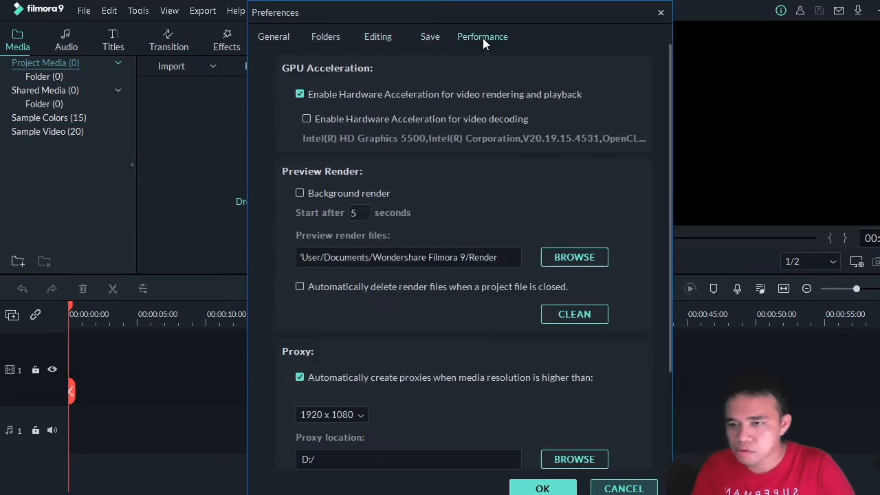
click(323, 37)
Step: Examine the Editing preferences, including the available Photo Placement and Insert Mode options
click(375, 41)
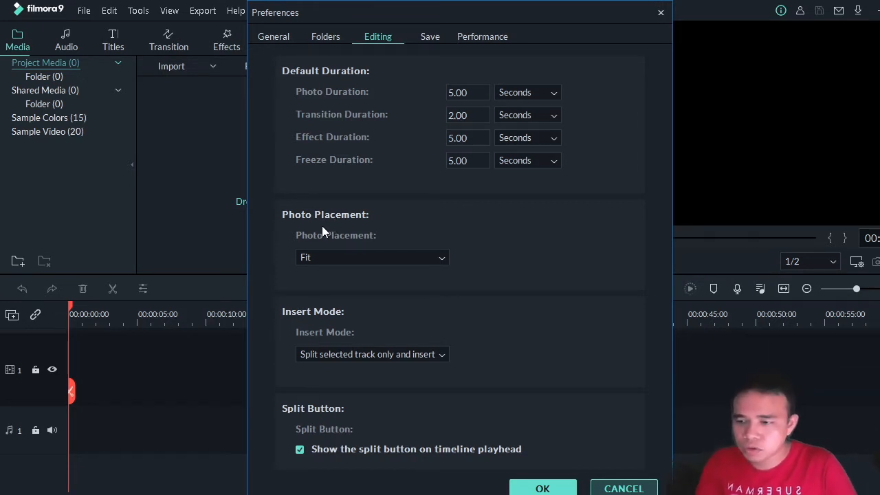
click(441, 261)
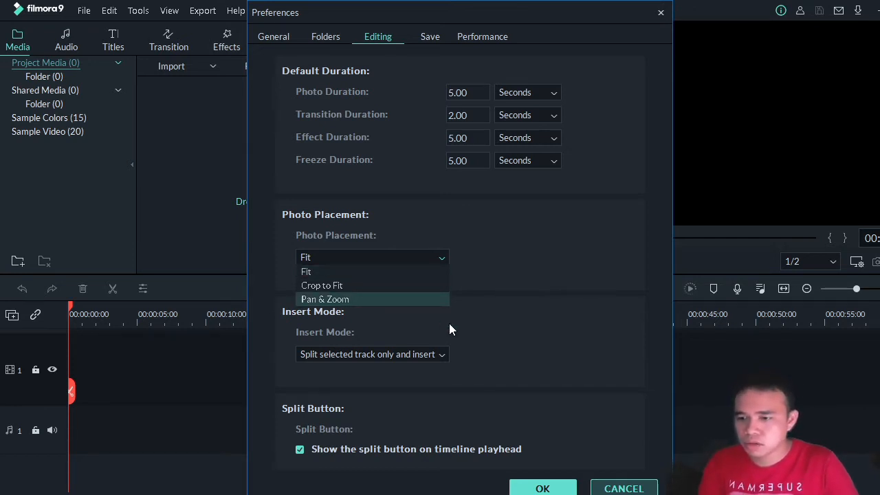
click(477, 321)
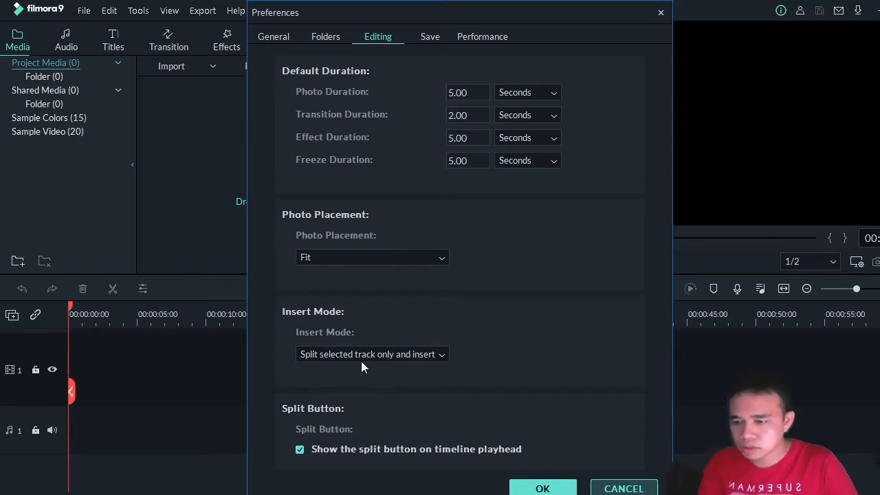
click(444, 355)
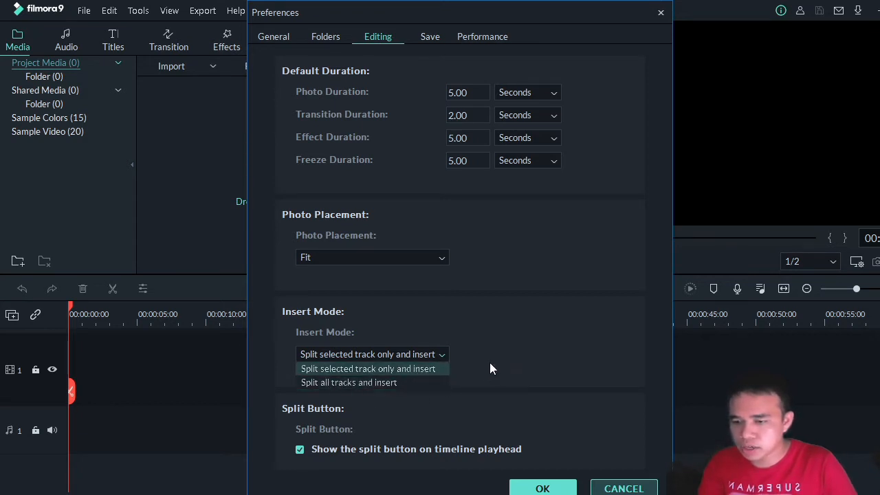
click(488, 396)
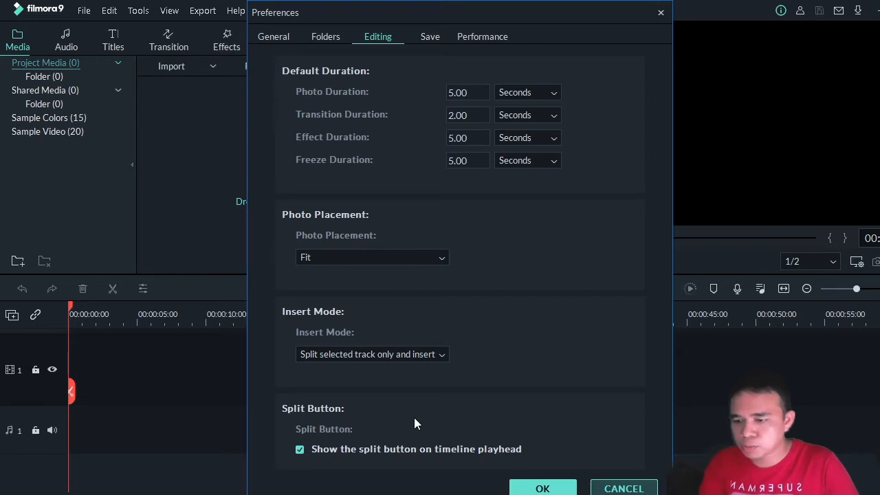
Step: Review the project backup interval choices and the Performance preferences, and close the Preferences with OK
click(430, 38)
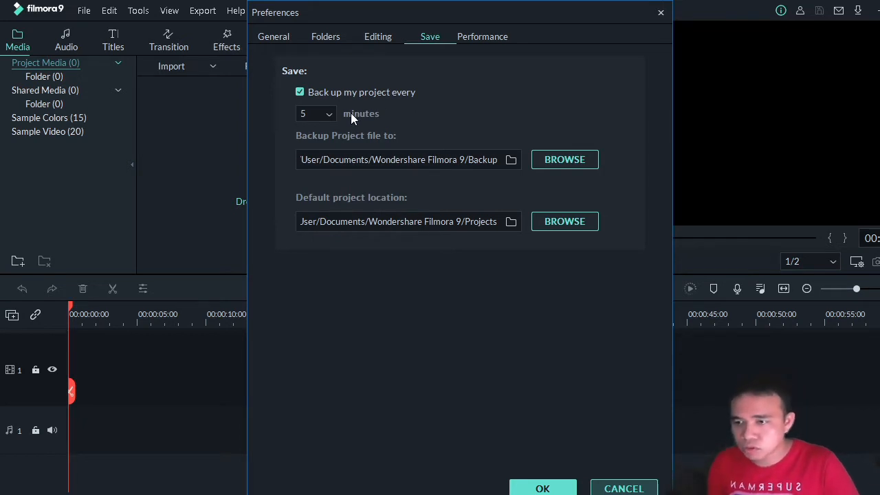
click(329, 115)
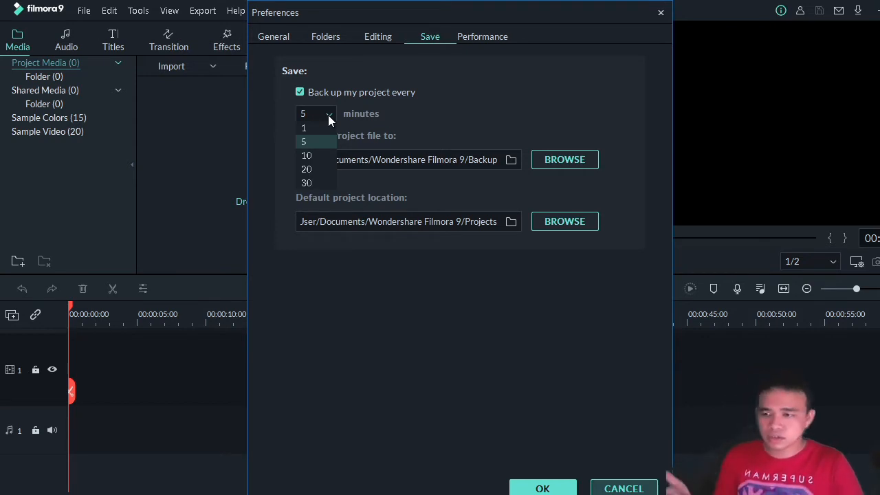
click(414, 115)
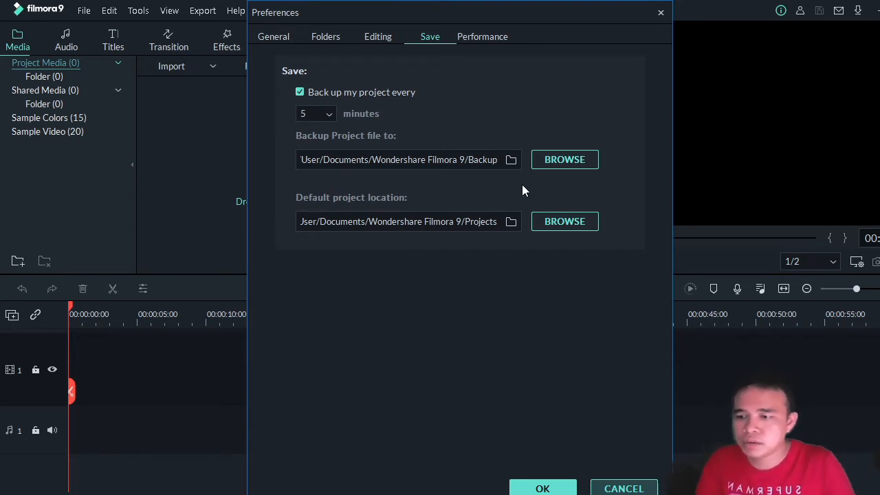
click(474, 37)
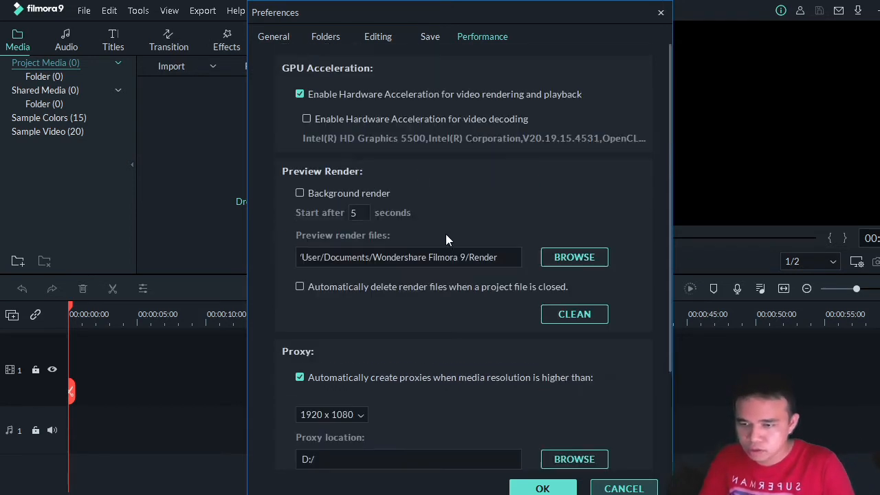
click(542, 488)
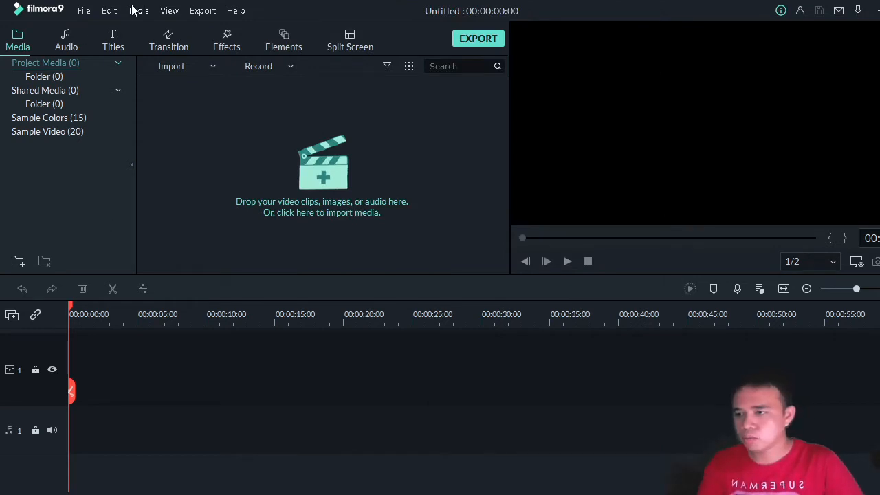
Step: Examine the available editing, clip tool, playback and view, export and help commands, including the playback quality choices
click(112, 11)
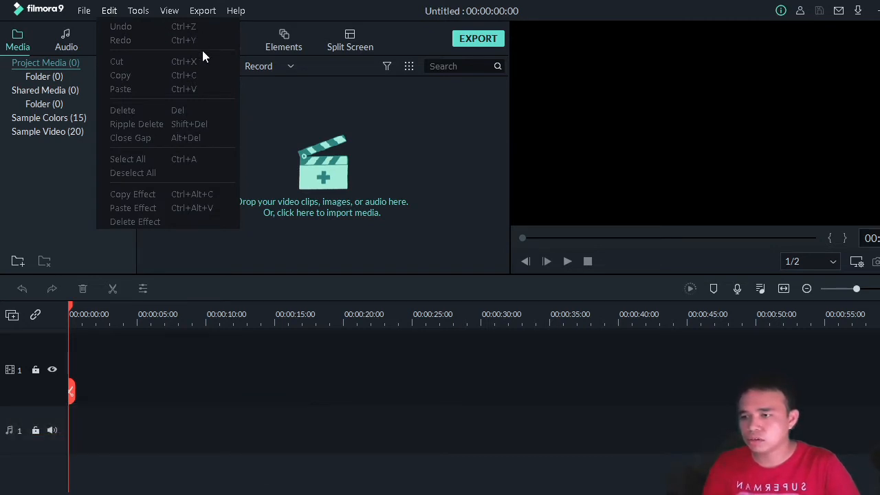
mouse_move(138, 12)
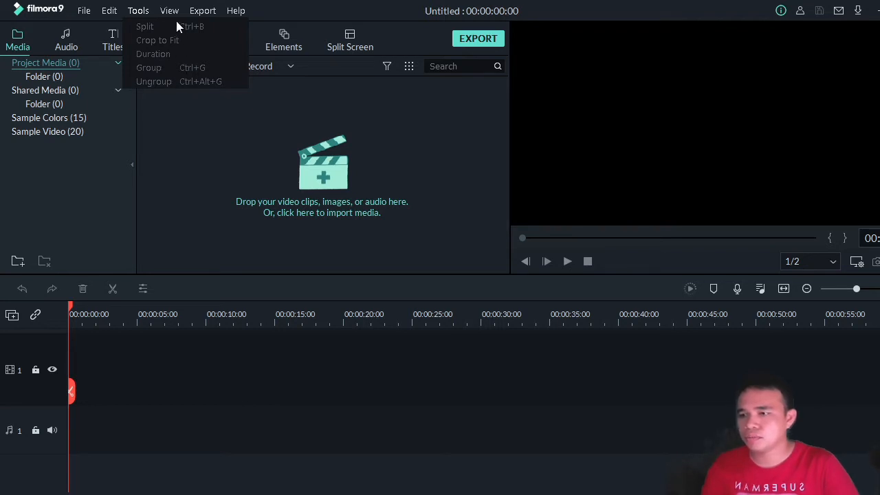
mouse_move(177, 13)
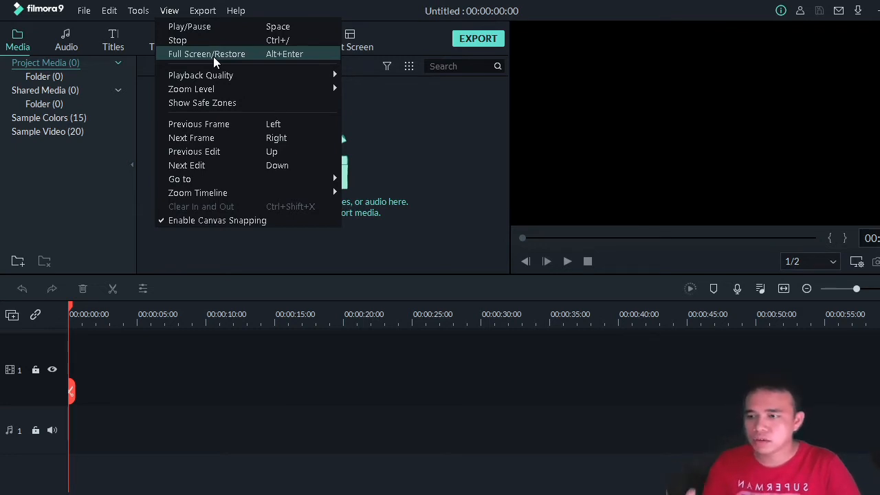
mouse_move(222, 74)
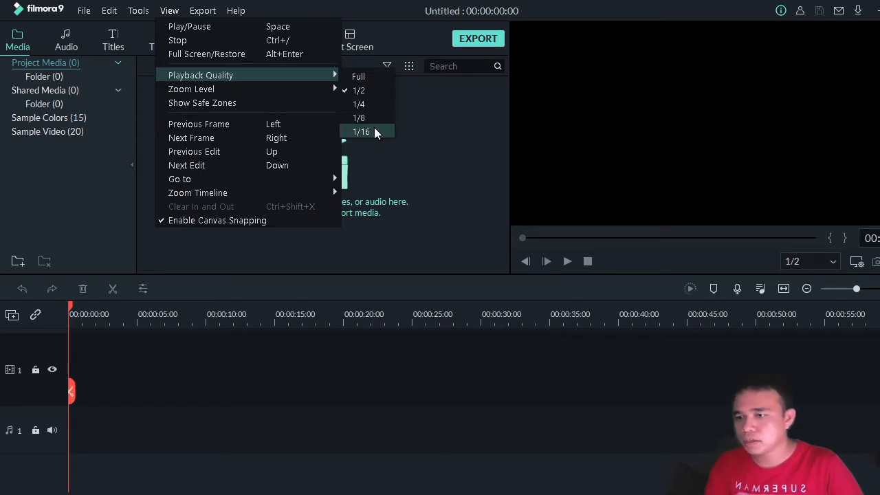
mouse_move(216, 90)
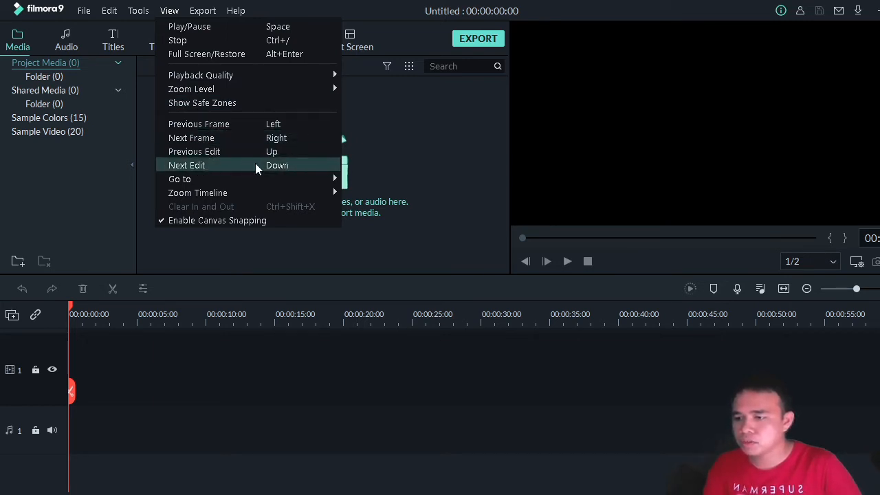
mouse_move(203, 12)
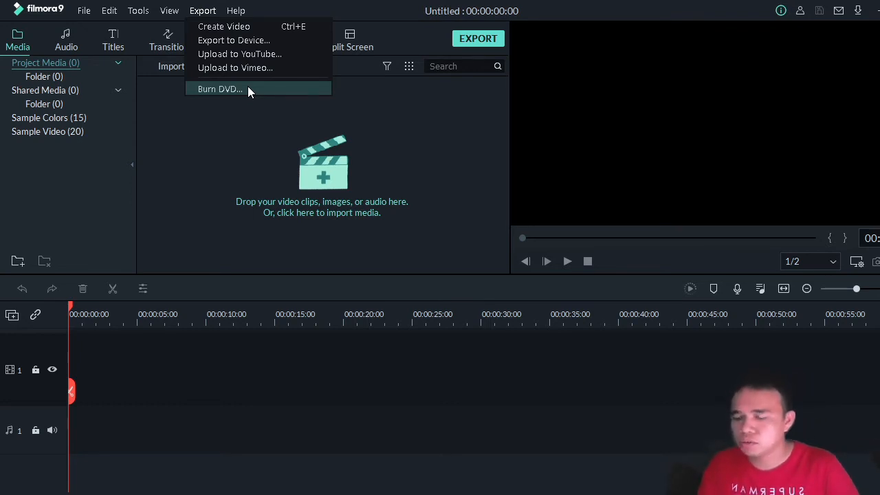
mouse_move(237, 12)
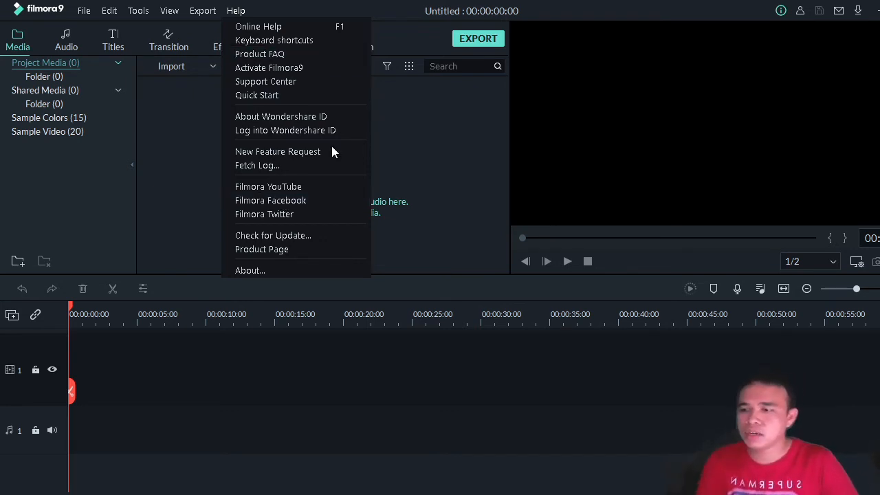
click(133, 165)
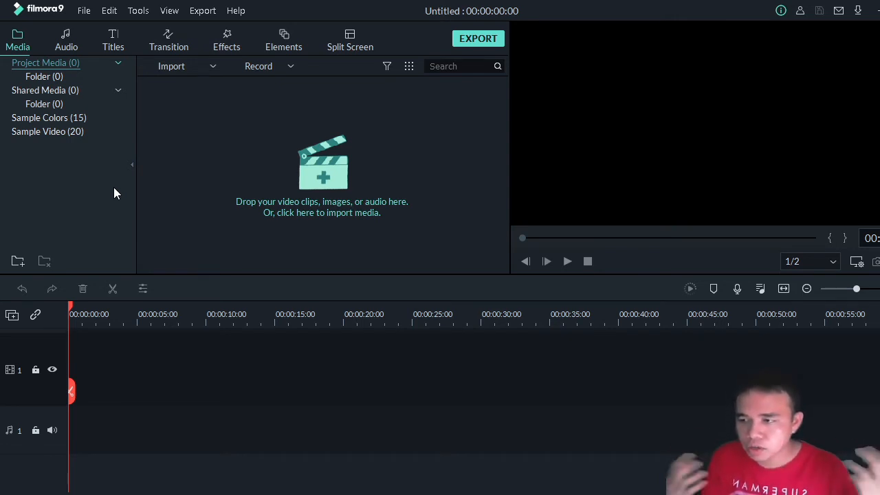
Step: Browse the Sample Colors collection of solid colors and gradients in the media library
click(59, 122)
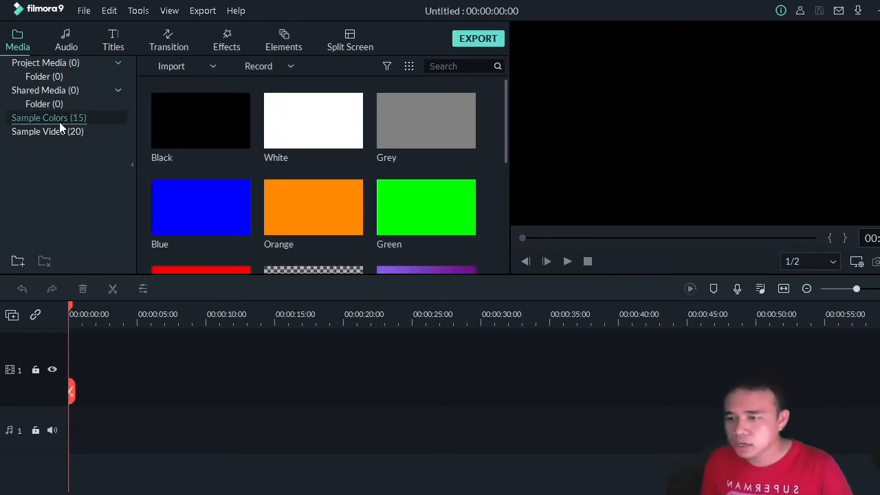
scroll(307, 167, down, 3)
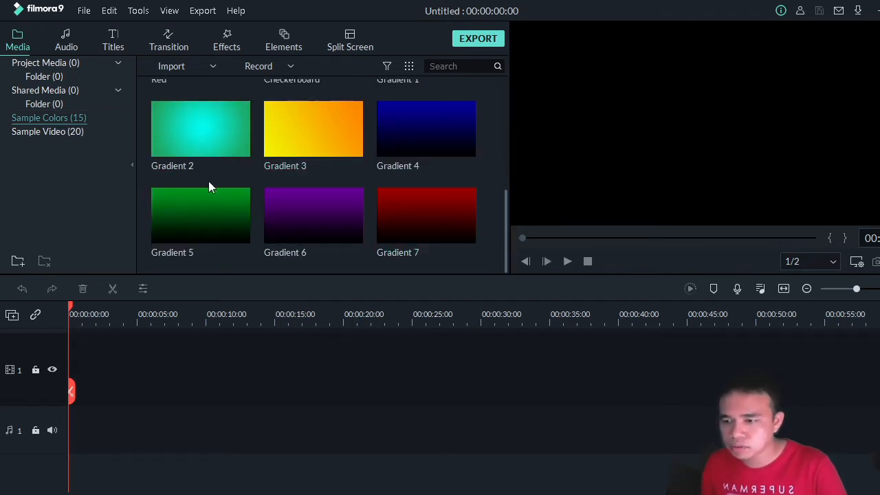
scroll(246, 192, up, 3)
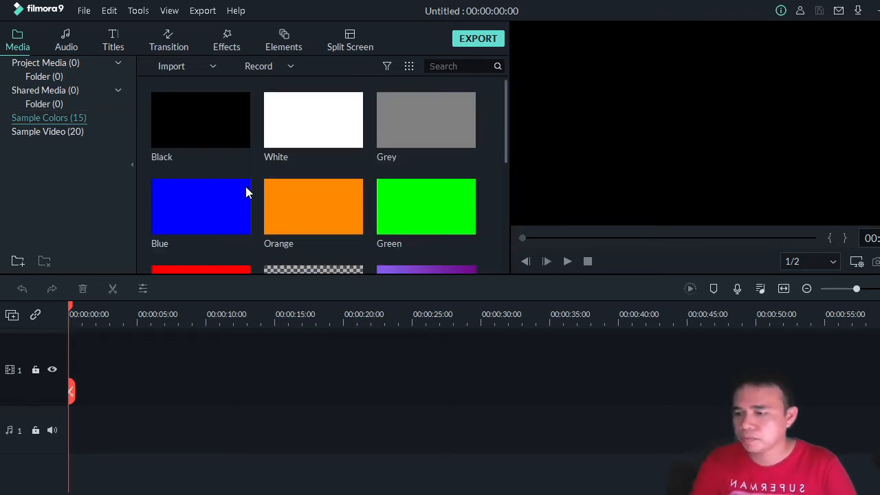
Step: Browse the Sample Video collection in the media library, including the Travel and Countdown clips
click(63, 136)
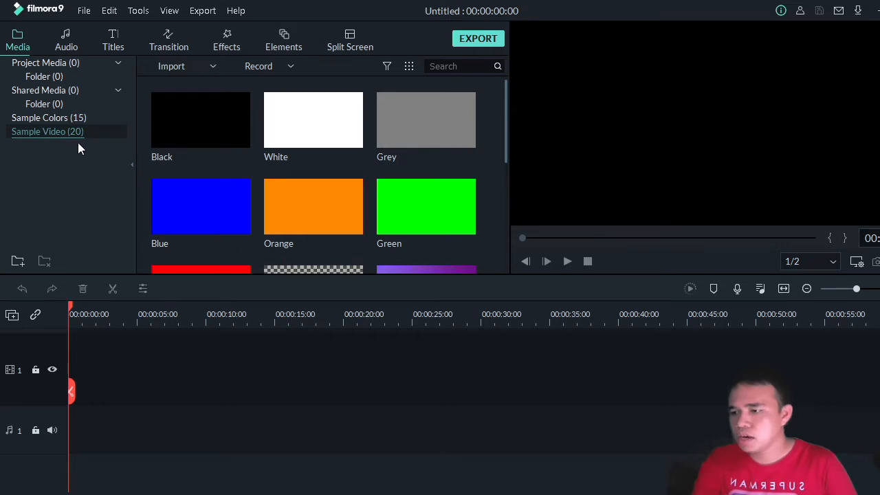
scroll(282, 203, down, 5)
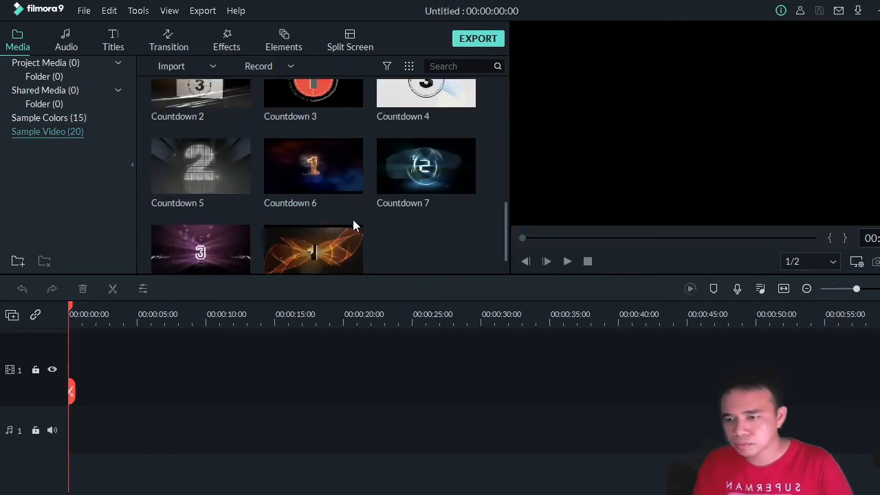
scroll(353, 219, up, 5)
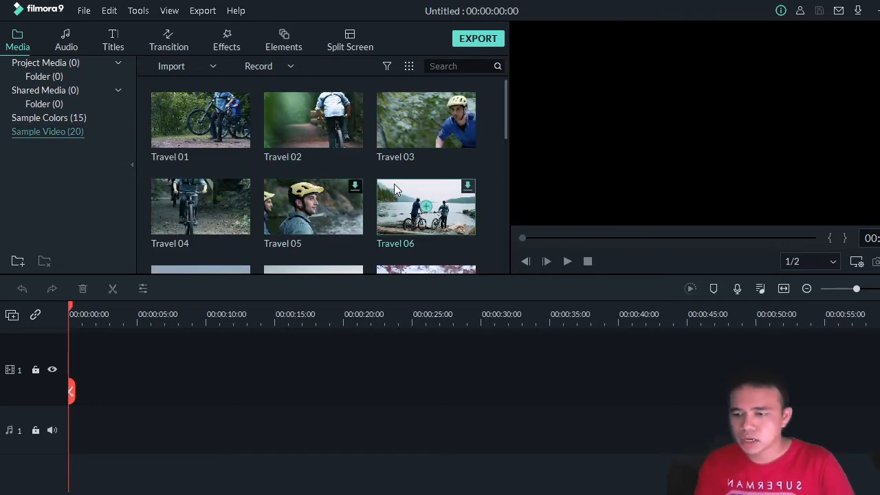
scroll(394, 184, down, 5)
scroll(358, 155, up, 5)
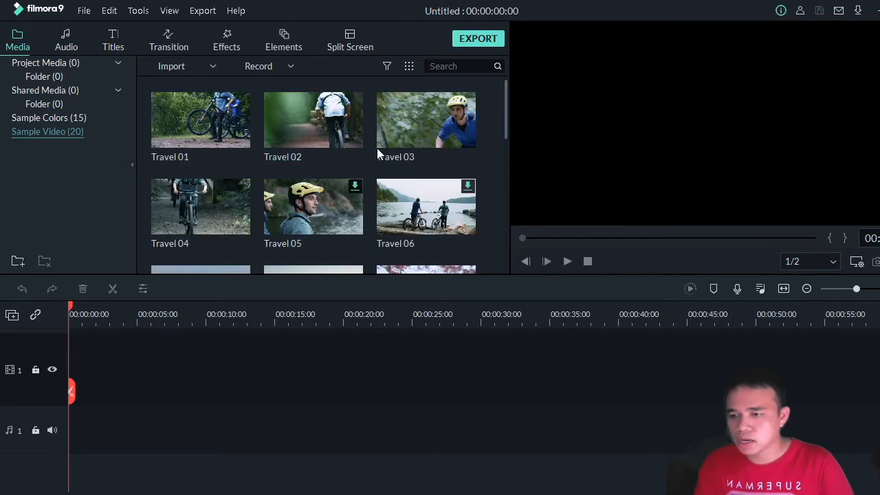
scroll(377, 147, down, 6)
scroll(437, 172, up, 6)
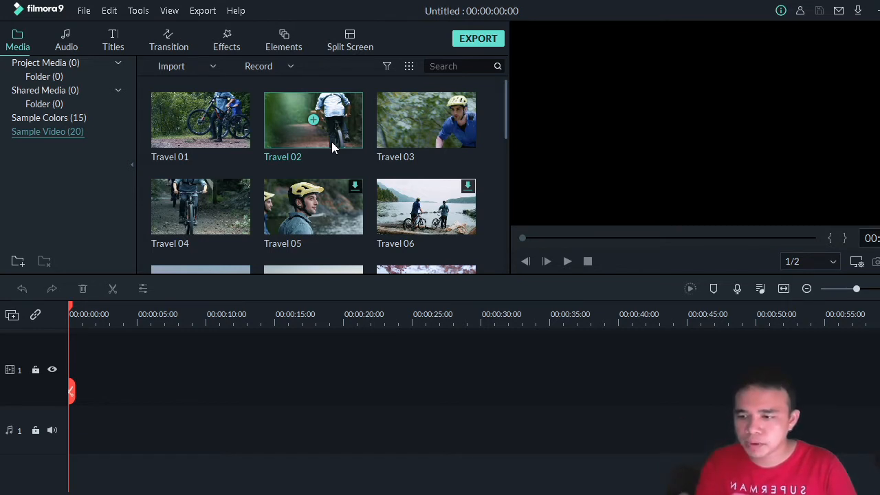
Step: Browse the included music tracks and sound effects in the Audio library
click(77, 43)
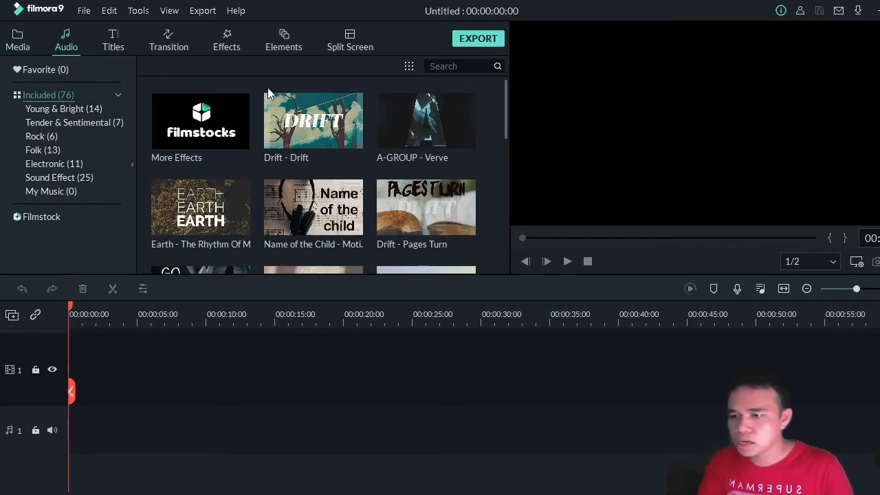
scroll(329, 204, down, 5)
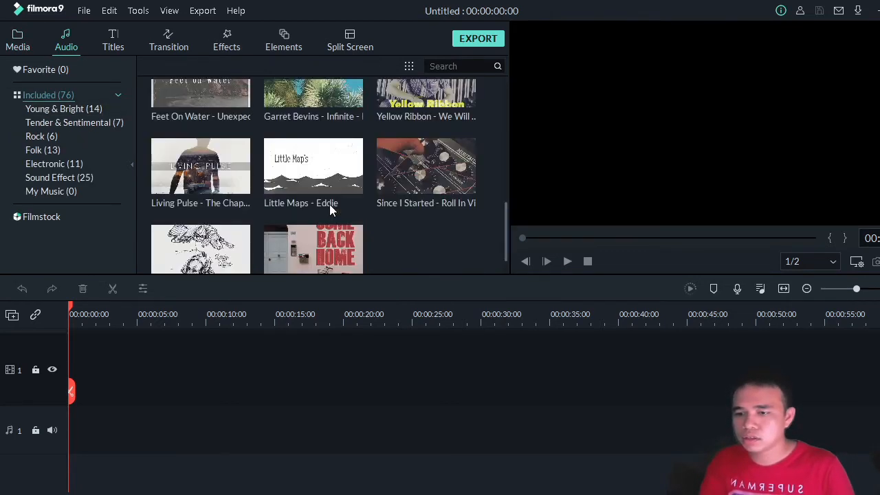
scroll(329, 204, up, 6)
scroll(329, 204, down, 4)
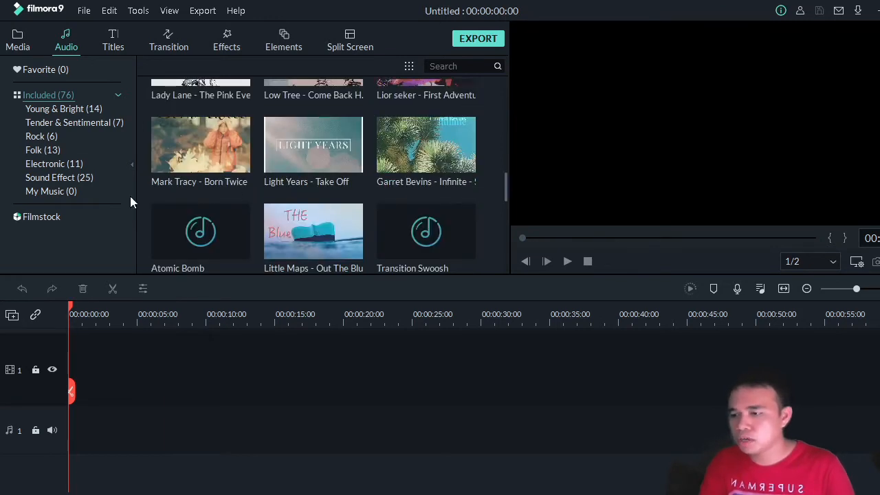
scroll(268, 177, up, 4)
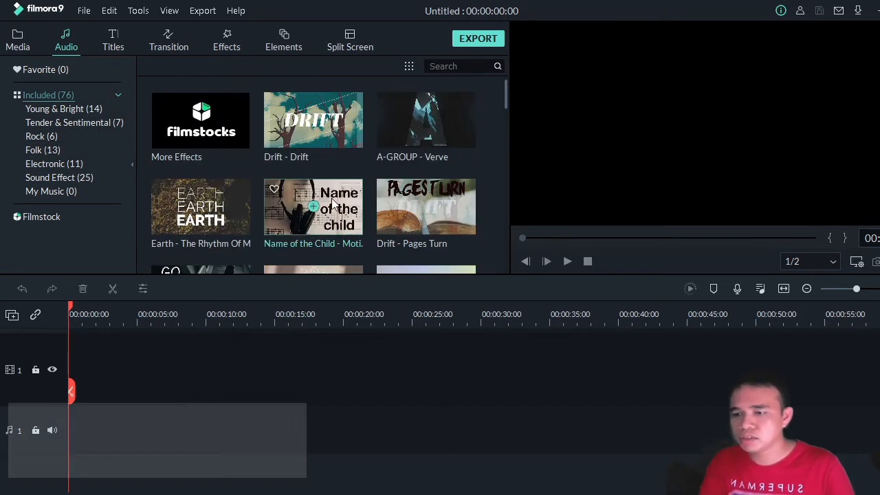
scroll(268, 177, down, 10)
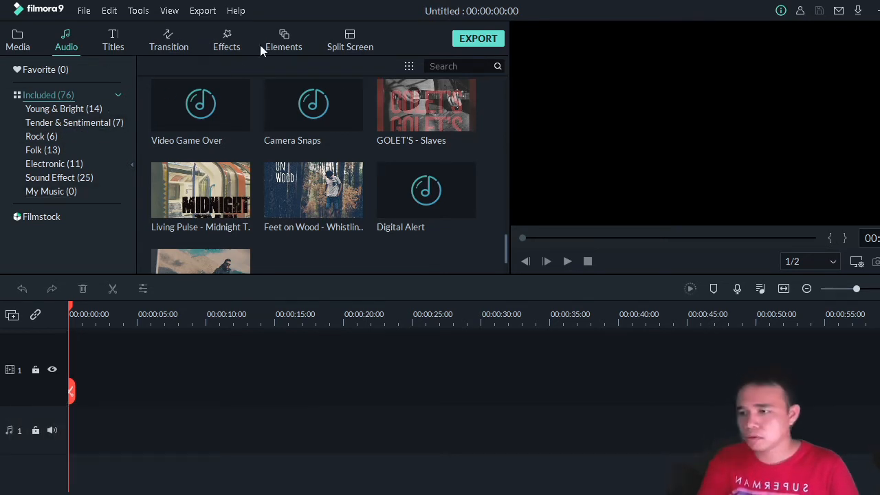
Step: Look through the Titles library categories: Openers, Titles, Lower 3rds, Subtitles and End Credits
click(114, 43)
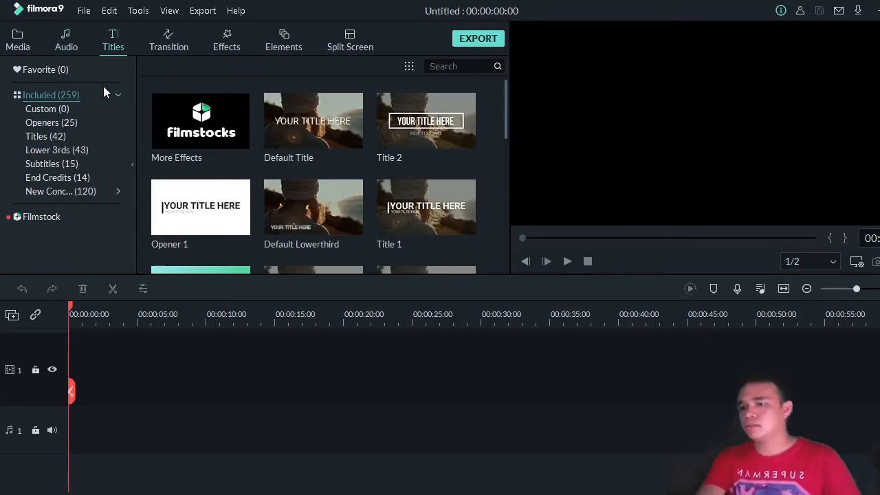
mouse_move(277, 129)
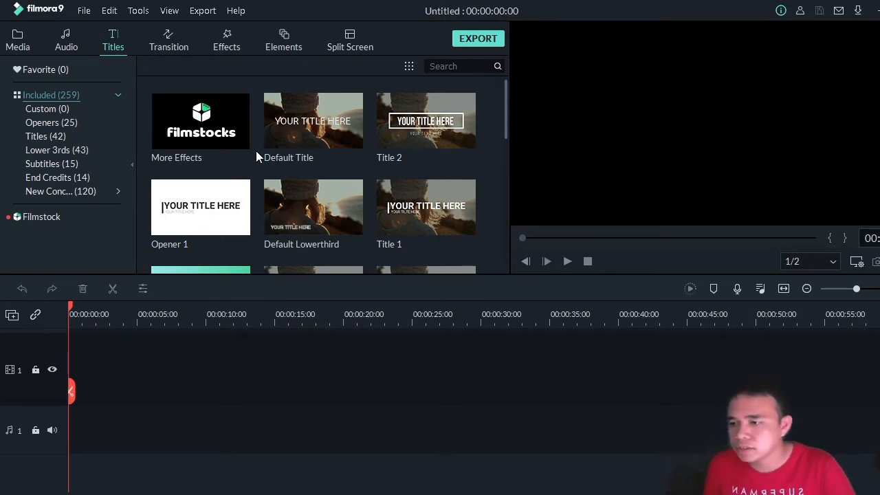
click(57, 124)
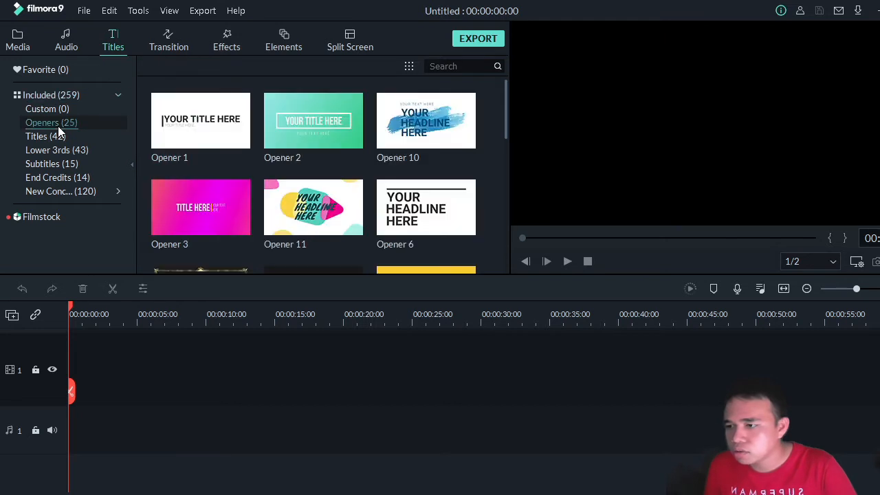
mouse_move(323, 148)
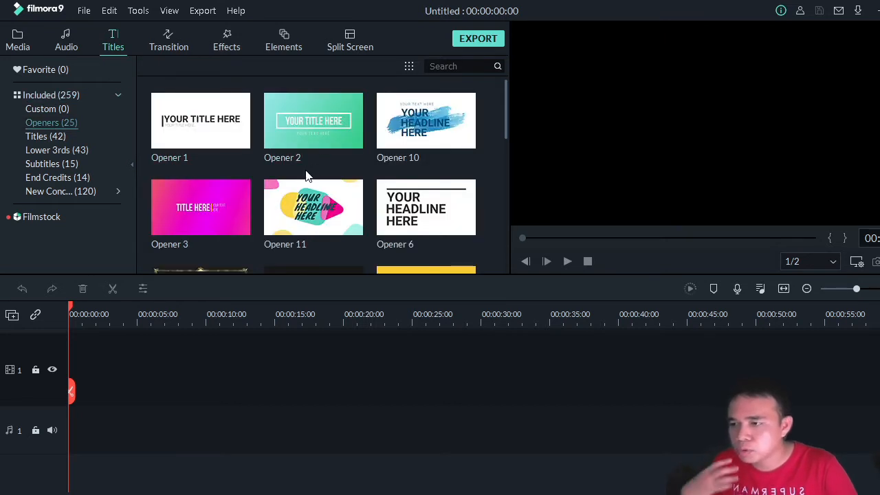
mouse_move(163, 121)
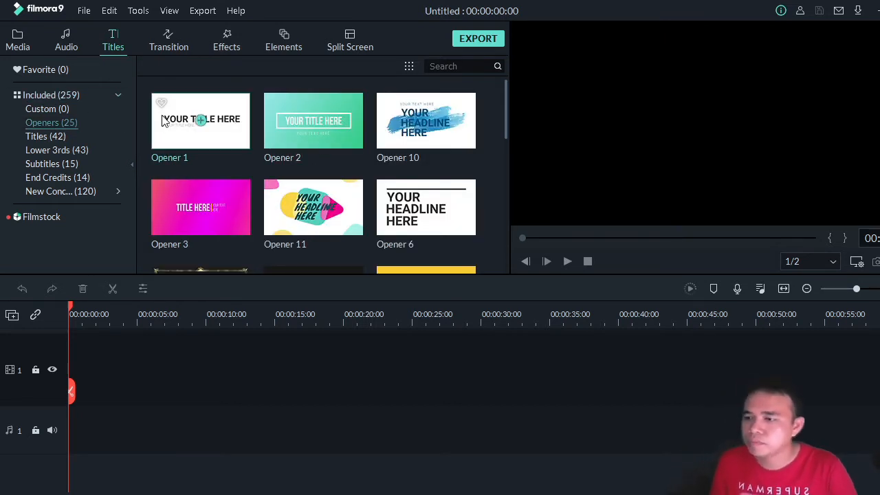
click(63, 136)
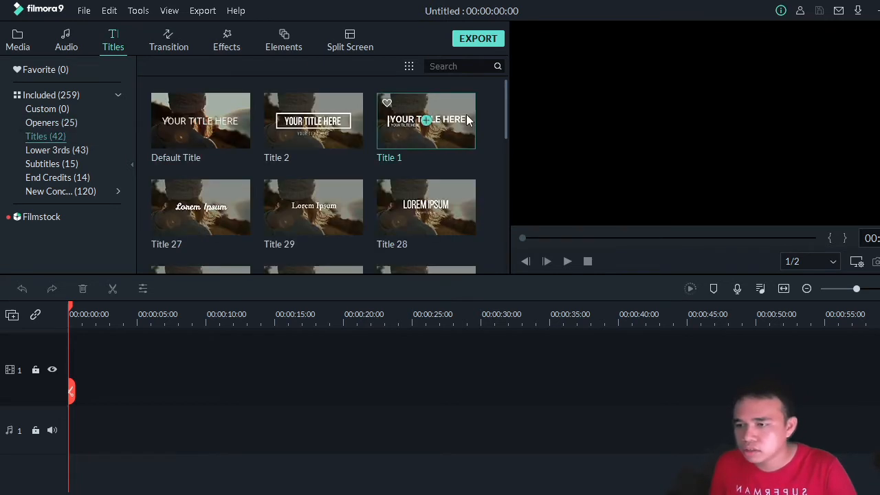
click(66, 149)
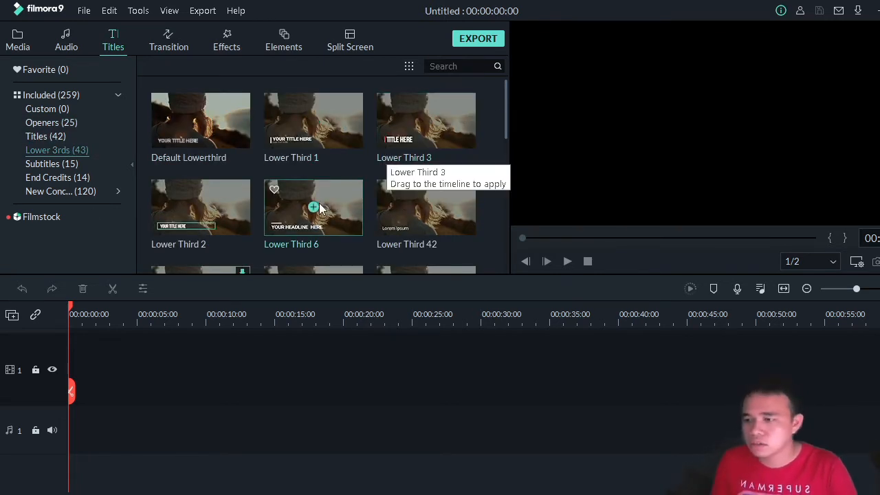
click(61, 167)
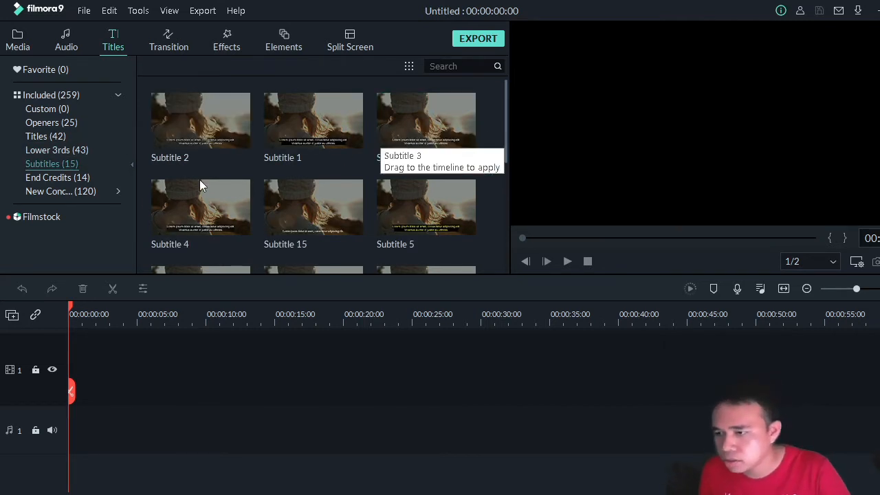
click(64, 177)
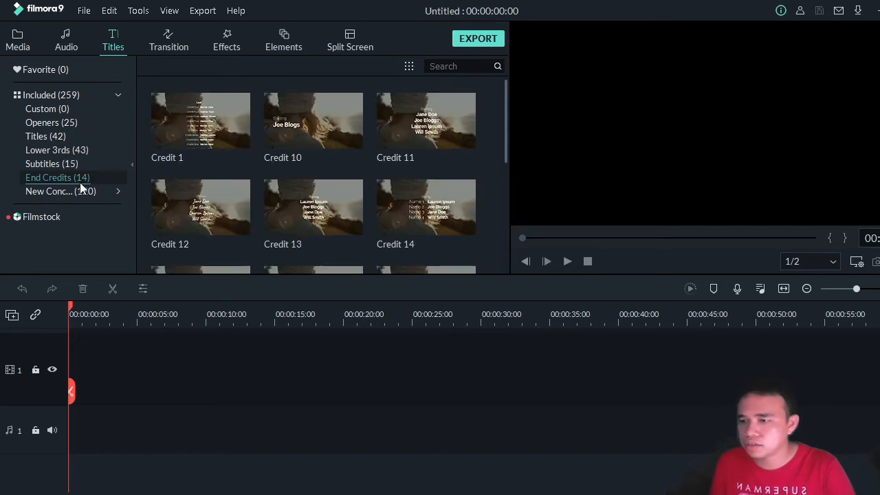
Step: Browse the new lower-third and opener templates in the last included category of the Titles library
click(88, 191)
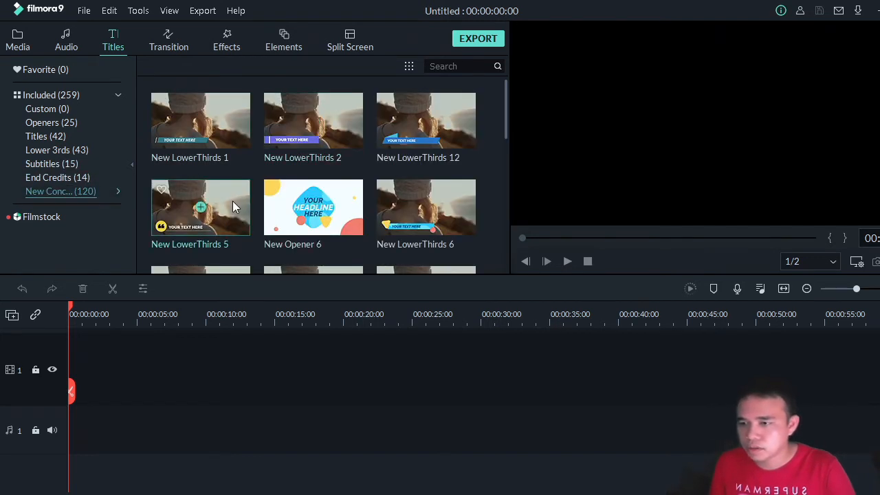
scroll(295, 202, down, 5)
scroll(323, 202, up, 5)
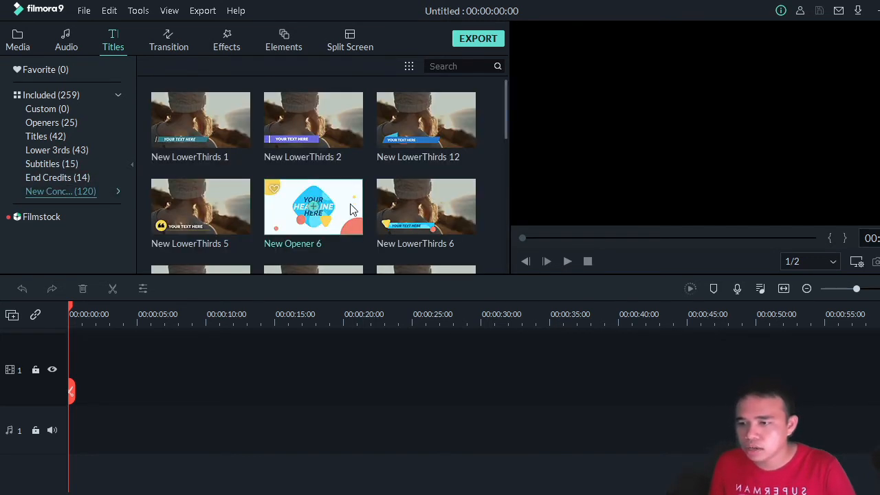
scroll(407, 240, down, 4)
scroll(385, 206, down, 4)
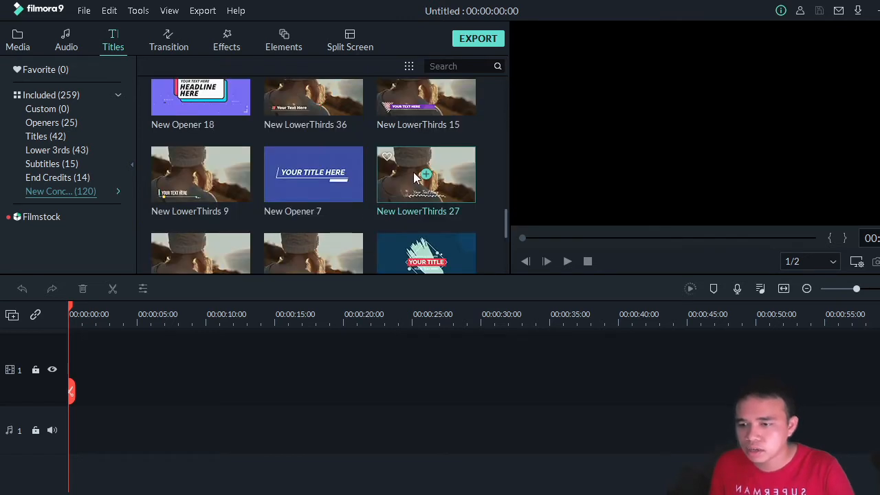
Step: Browse all included transitions in the Transition library and open the Warp category
click(169, 41)
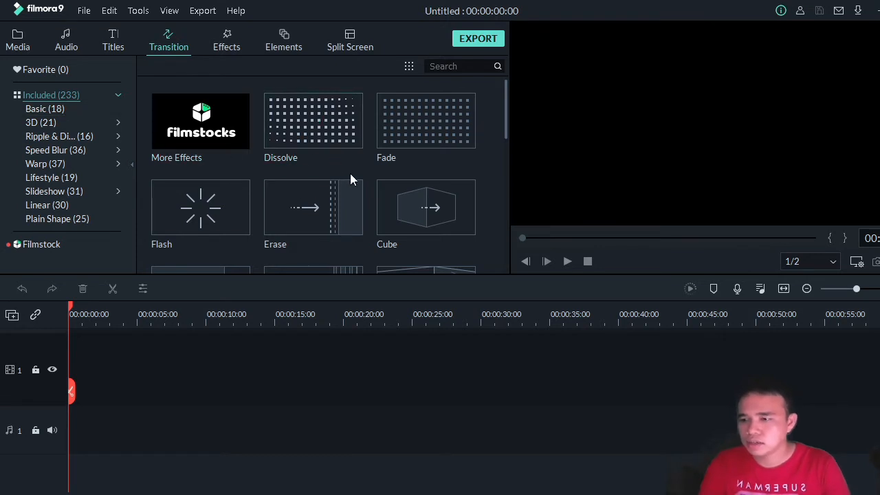
scroll(350, 173, down, 5)
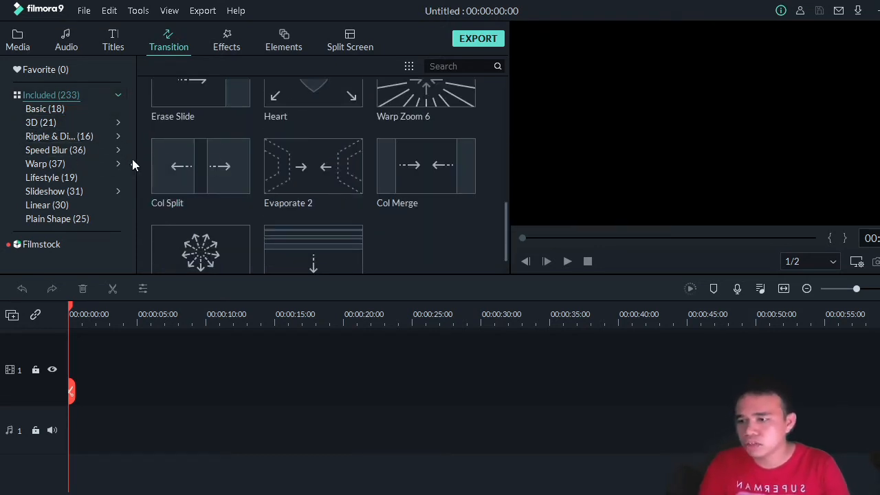
scroll(275, 165, up, 5)
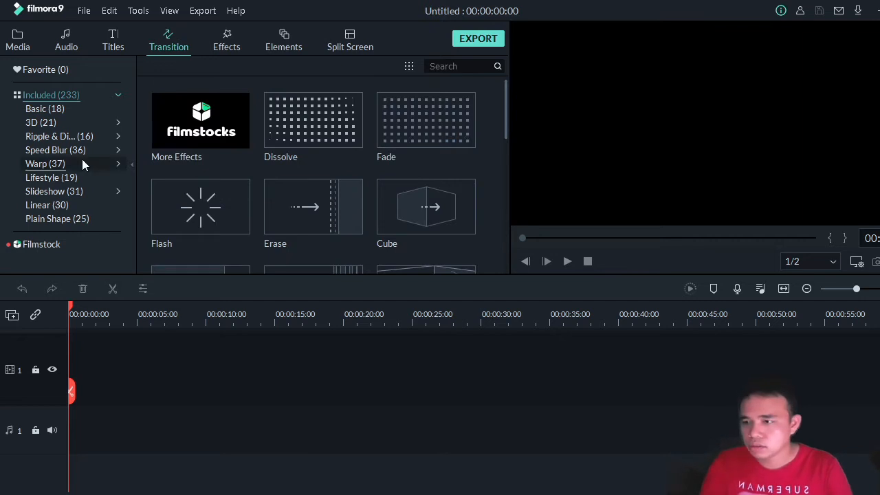
click(47, 165)
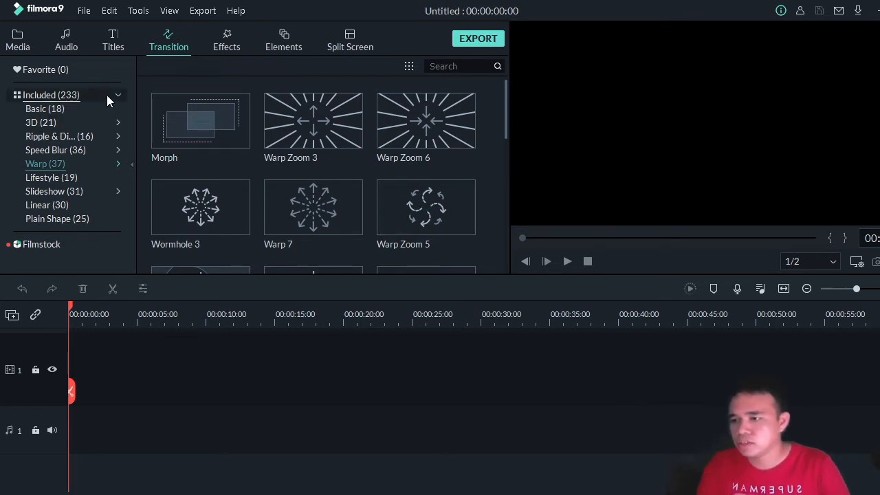
Step: Look through the Basic and 3D transition categories and preview the Box Turn 2 transition
click(50, 110)
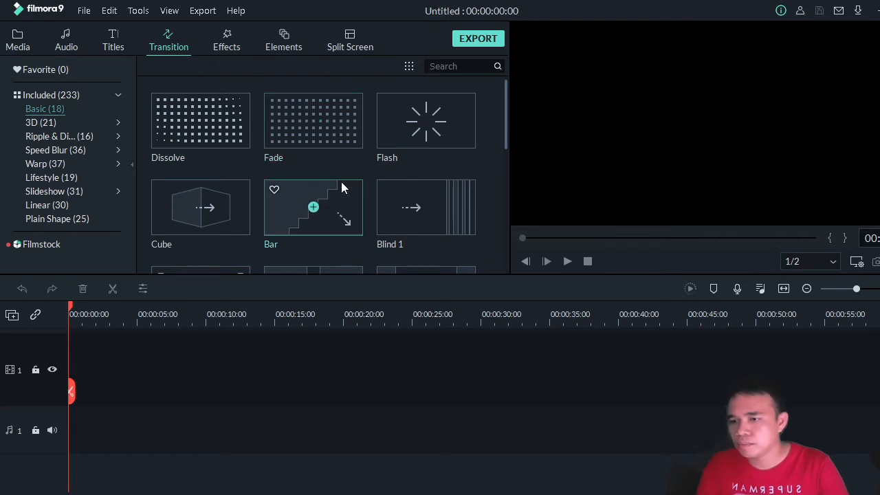
scroll(341, 186, down, 5)
scroll(289, 180, up, 5)
scroll(412, 179, down, 5)
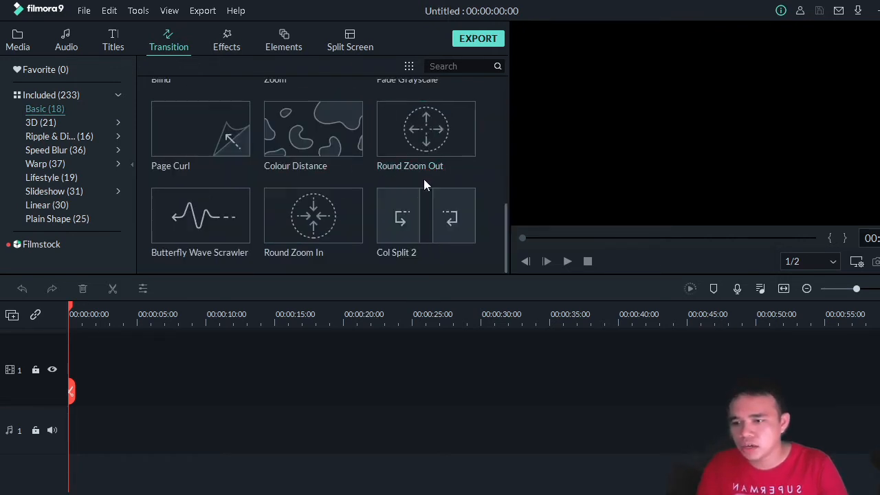
scroll(424, 184, up, 5)
click(42, 123)
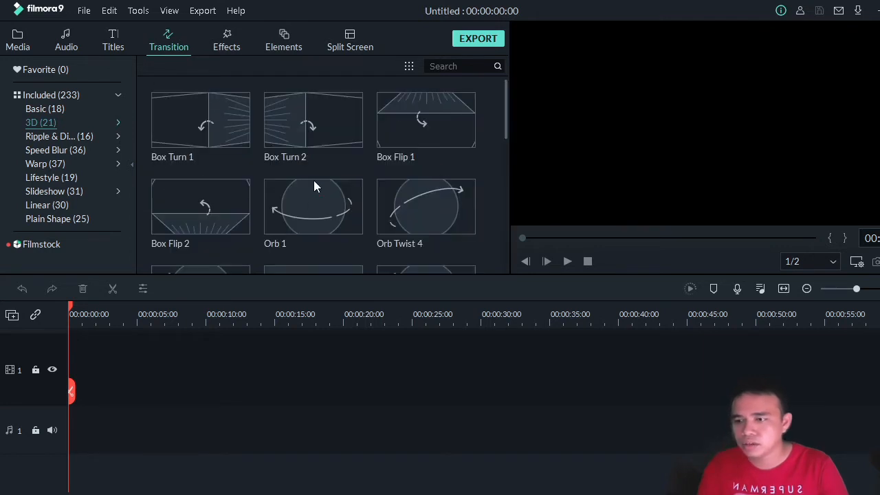
click(345, 143)
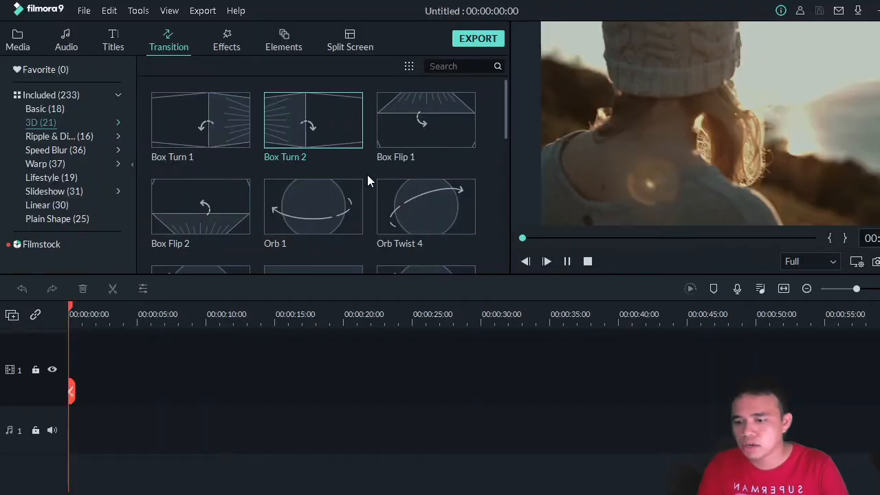
Step: Look at the Ripple & Dissolve, Speed Blur, Warp and Lifestyle transition categories
click(59, 136)
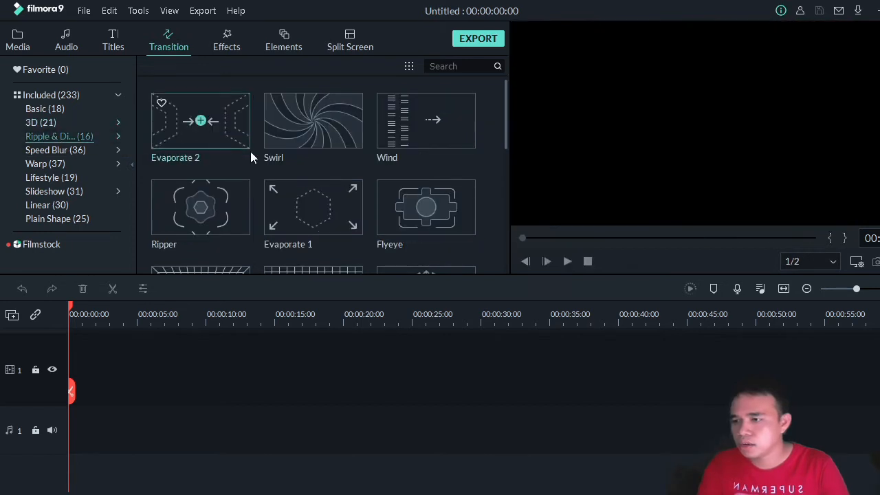
click(59, 150)
click(42, 165)
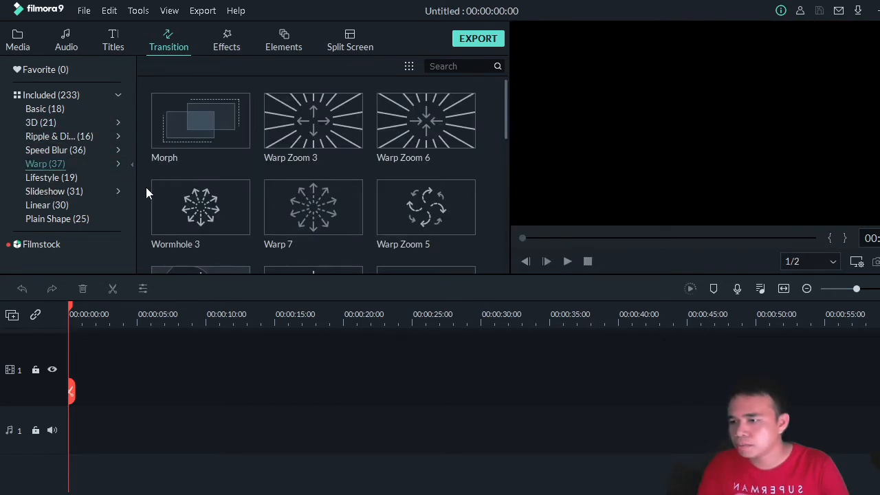
click(60, 181)
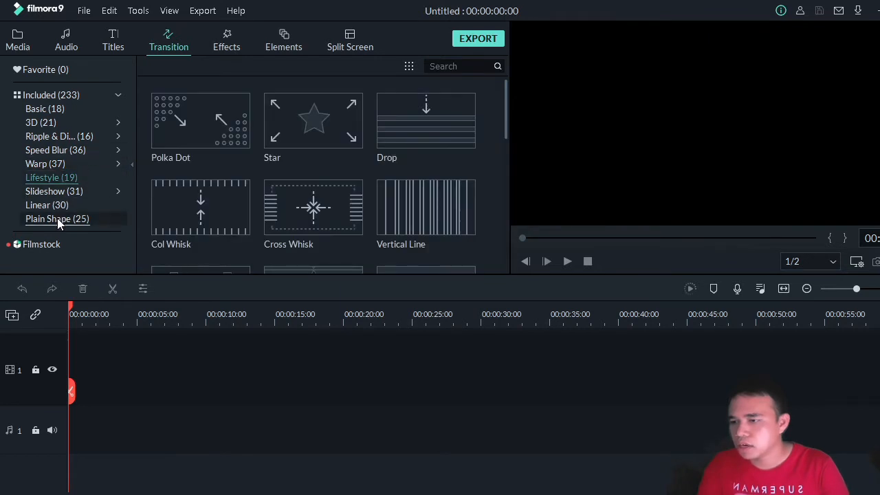
Step: Browse the included items in the Effects library, including the Filters and Utility categories
click(226, 40)
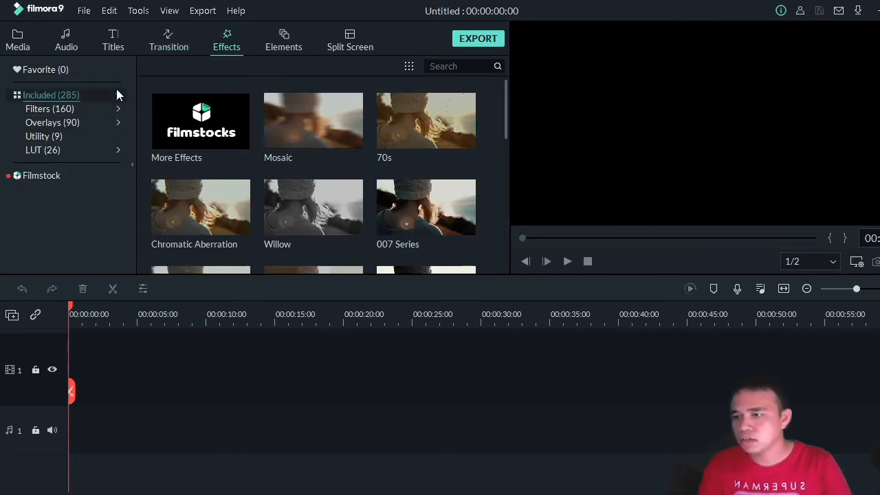
scroll(387, 144, down, 10)
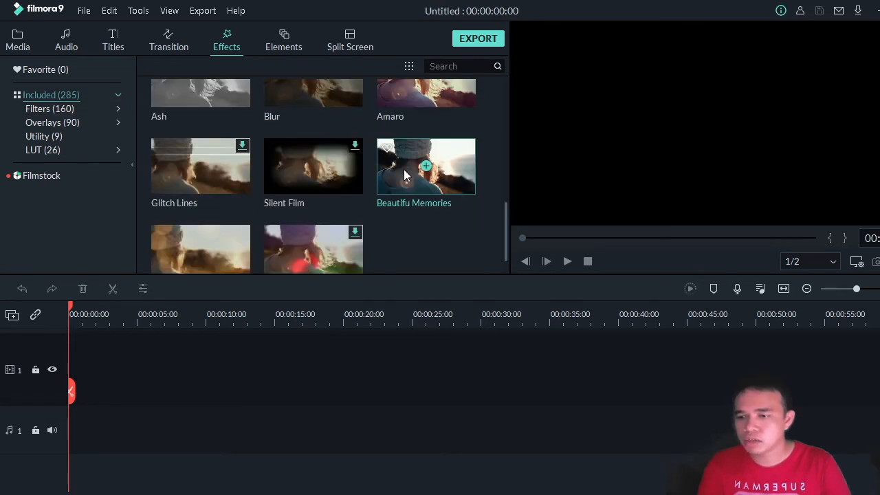
scroll(352, 173, up, 10)
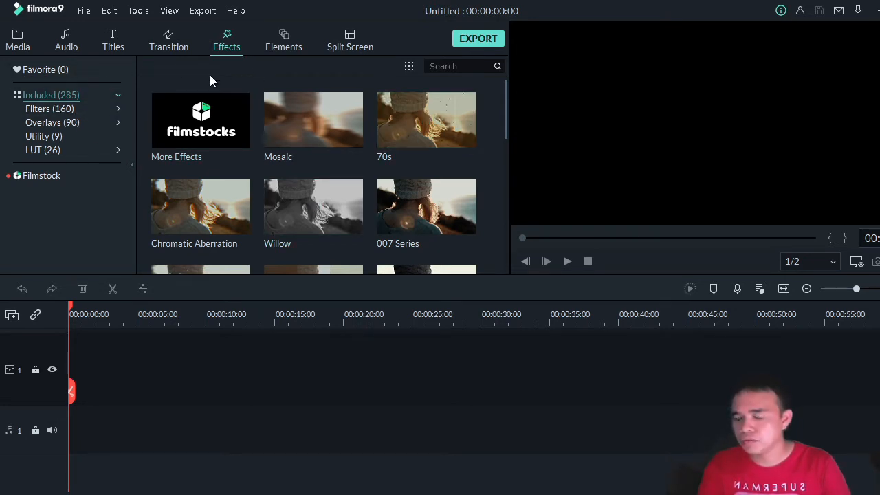
click(49, 110)
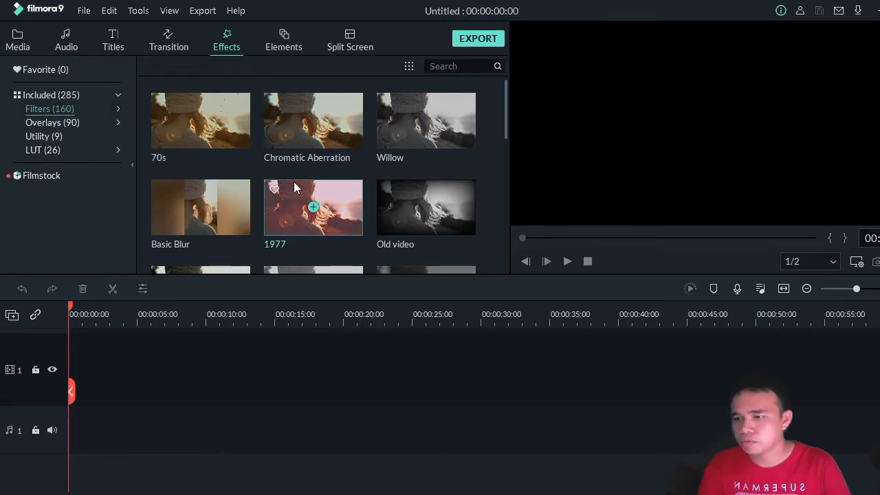
scroll(409, 238, down, 5)
scroll(410, 238, up, 1)
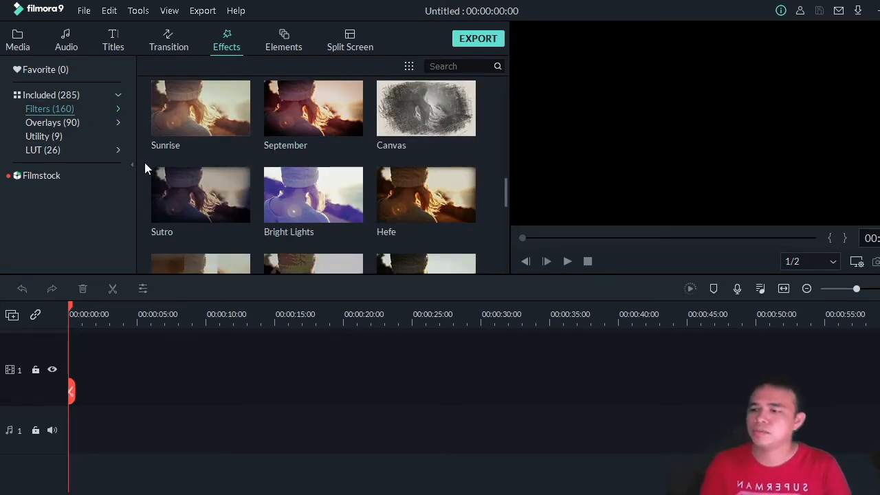
click(50, 137)
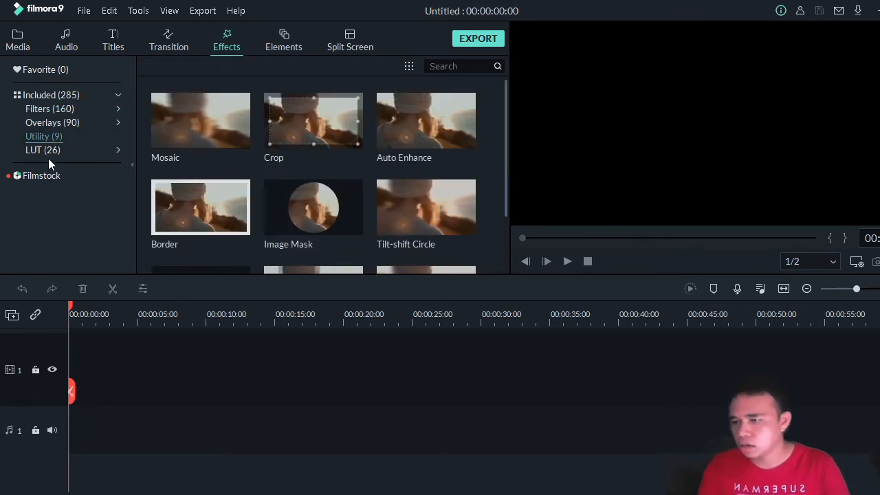
Step: Look through the Love, Journey, Shapes and Hand Drawn categories of the Elements library
click(284, 40)
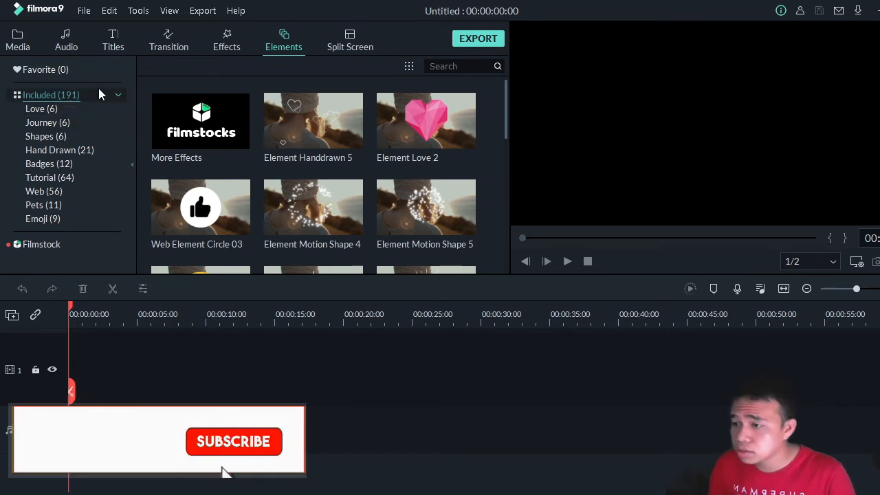
click(45, 110)
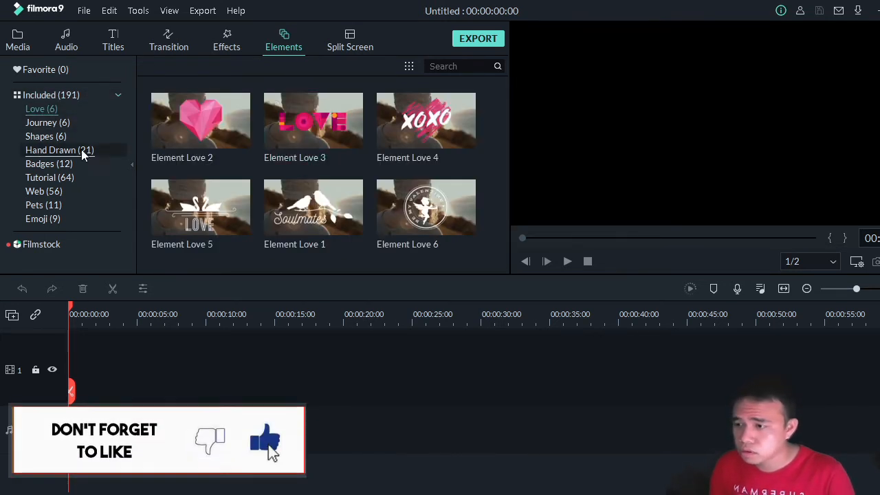
click(42, 123)
click(45, 137)
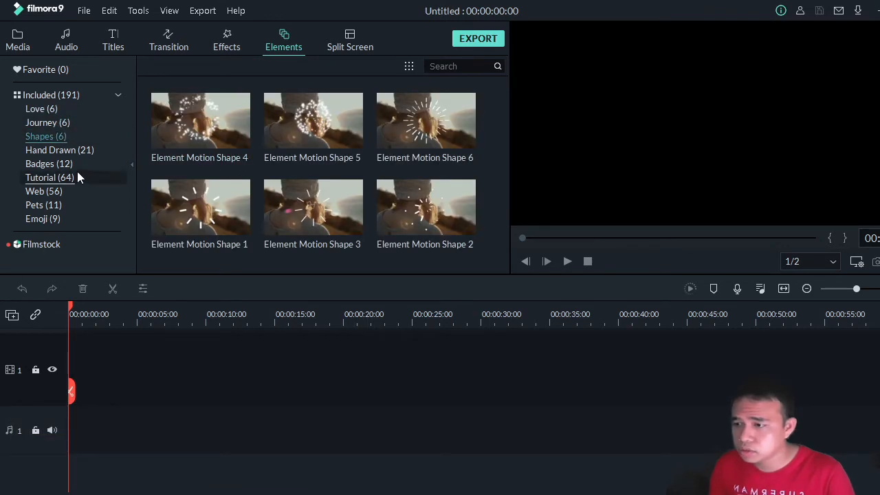
click(64, 151)
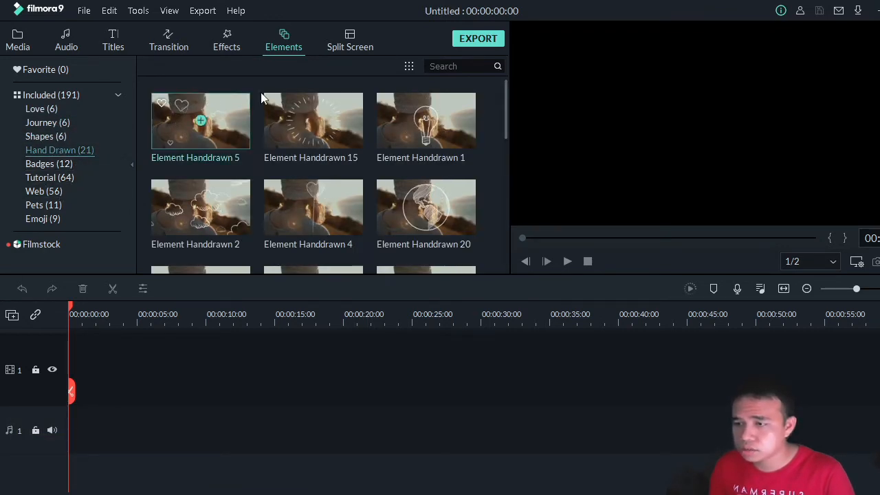
Step: Browse the included layouts in the Split Screen library
click(350, 42)
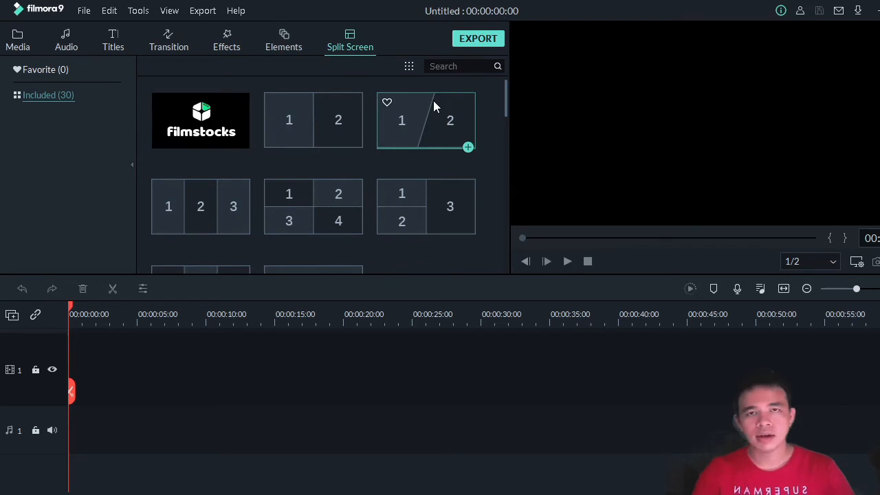
scroll(323, 141, down, 5)
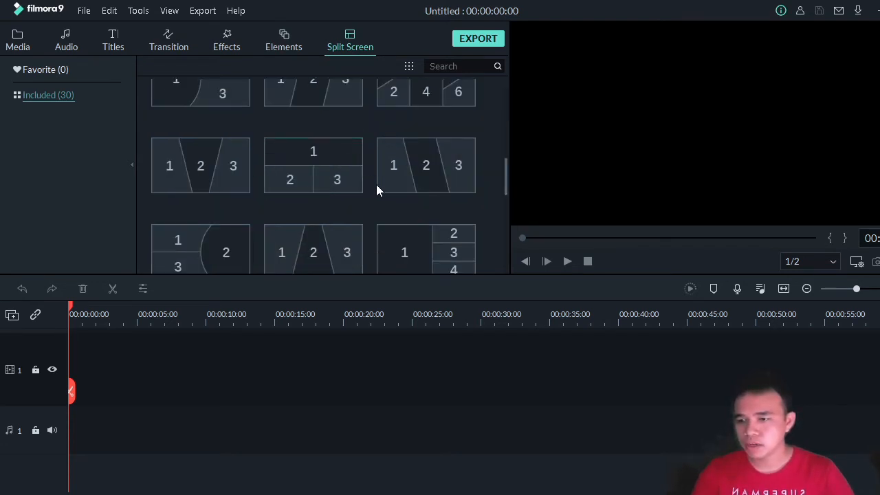
scroll(378, 196, down, 3)
scroll(379, 213, up, 10)
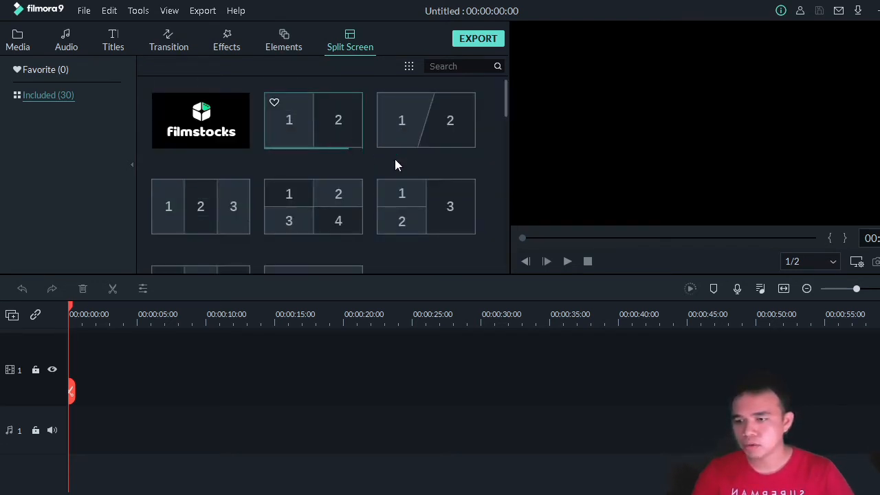
scroll(378, 196, down, 3)
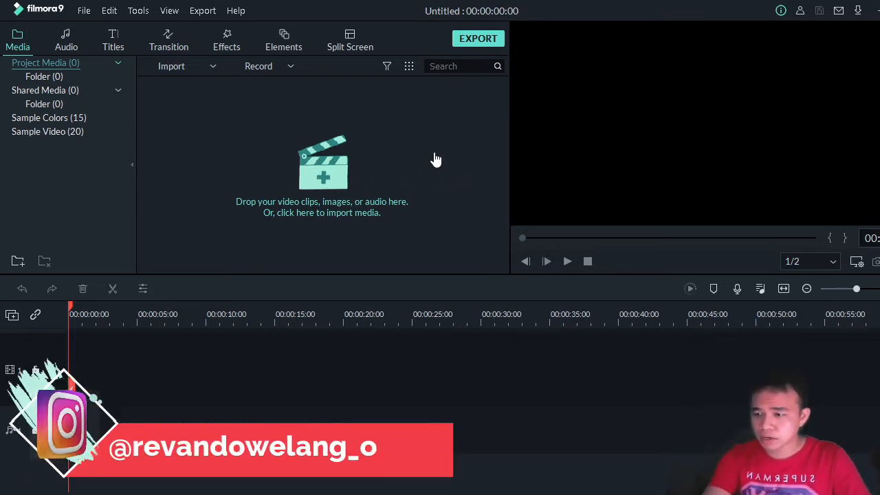
Step: Import images (85).jpeg and intro #09.mp4 from the 2 REVIEW APL LEGEND folder in File Explorer into the project media
click(327, 176)
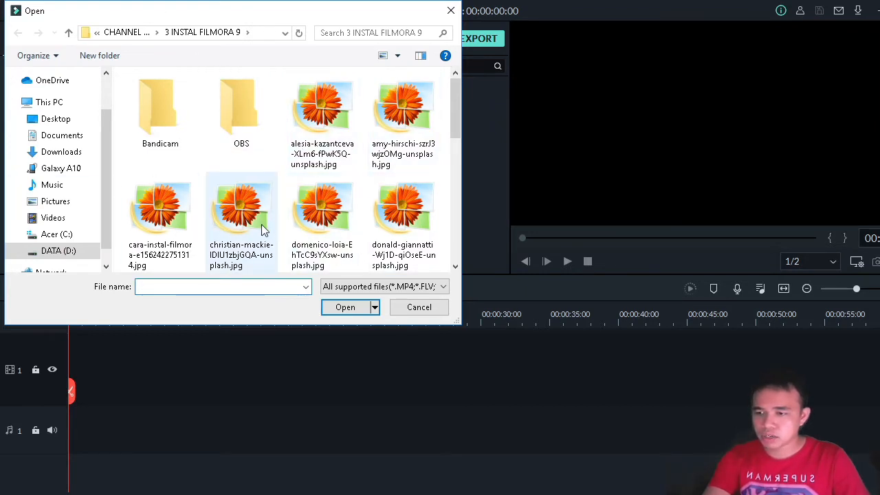
click(418, 307)
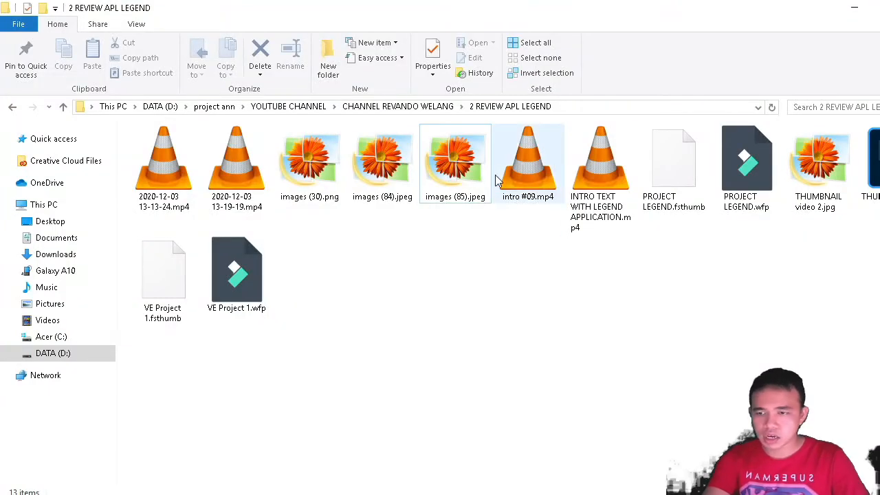
click(527, 172)
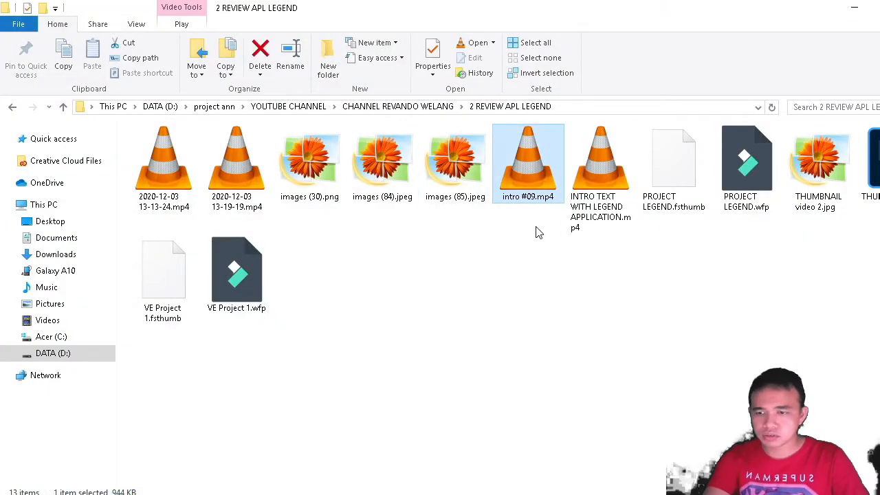
ctrl+click(437, 173)
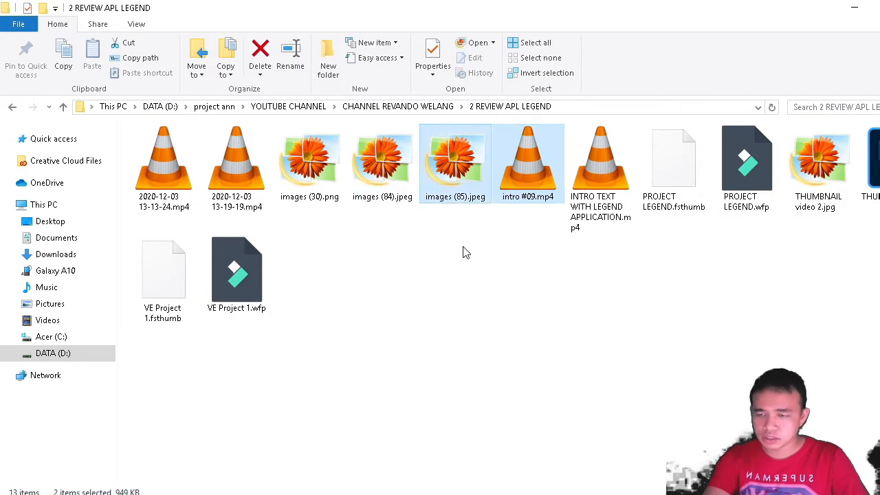
drag(454, 171, 334, 199)
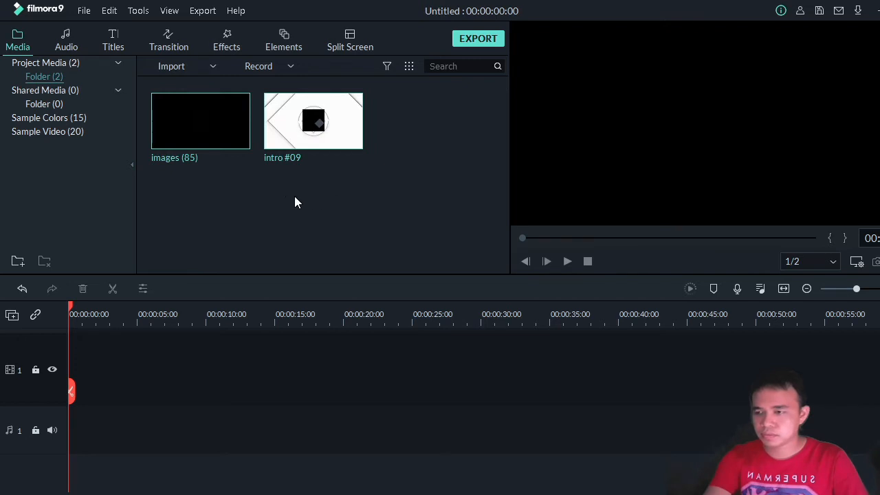
click(215, 190)
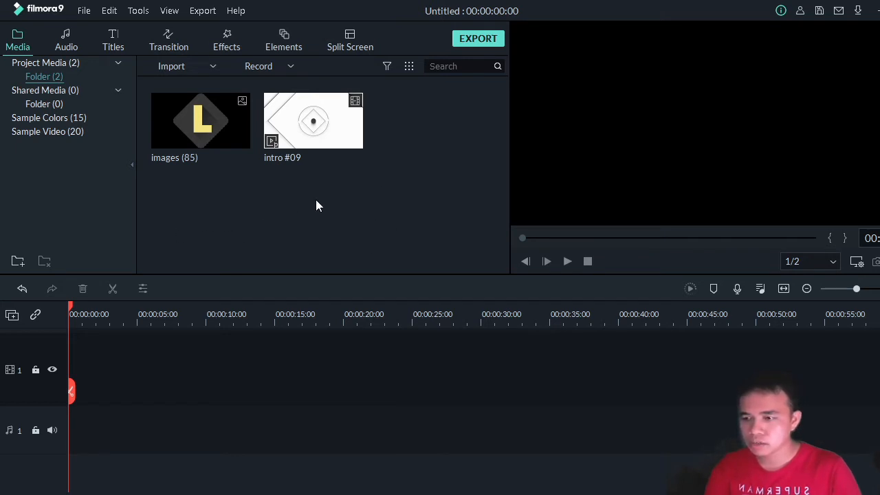
Step: Place intro #09 at the start of video track 1 with the project matched to the media at 1920 x 1080 30fps, and play it
drag(339, 144, 73, 359)
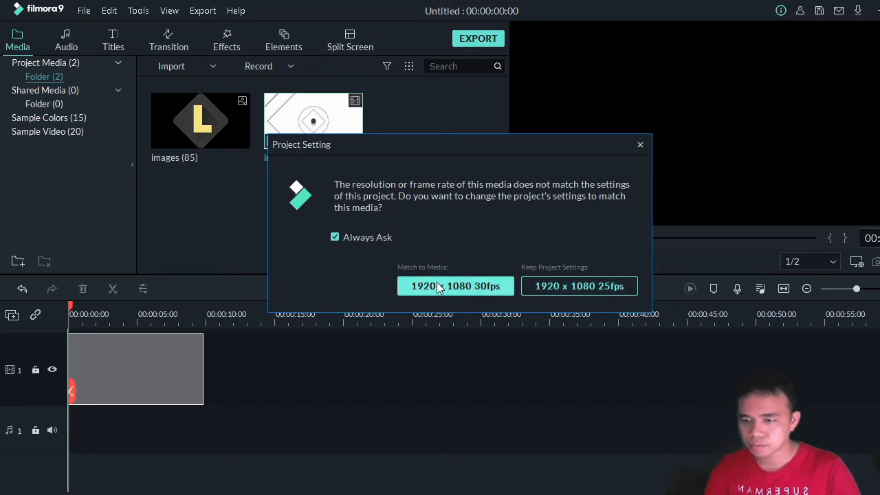
click(466, 285)
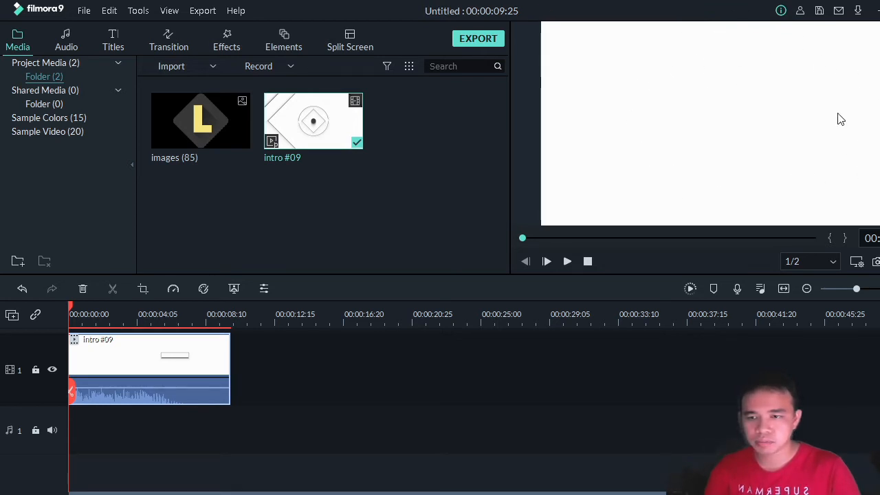
mouse_move(347, 115)
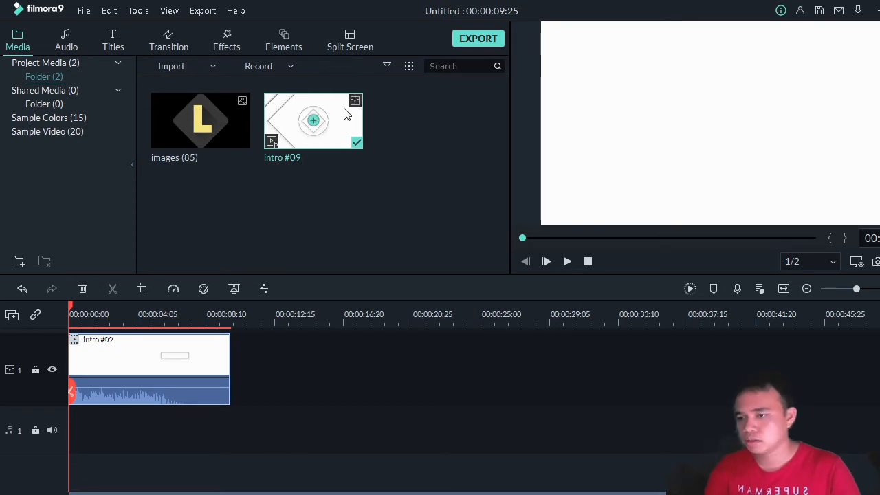
key(space)
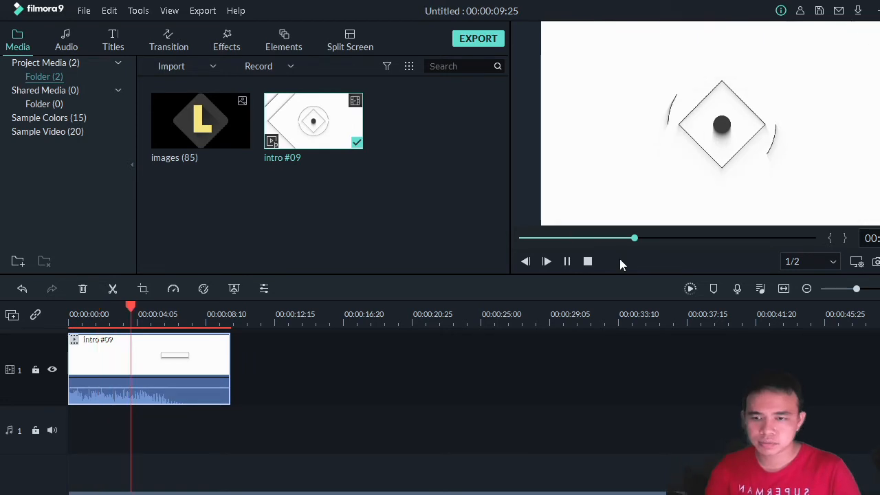
Step: Stop playback, park the playhead where the rectangular frame is fully shown in intro #09, and add a second video track
click(587, 262)
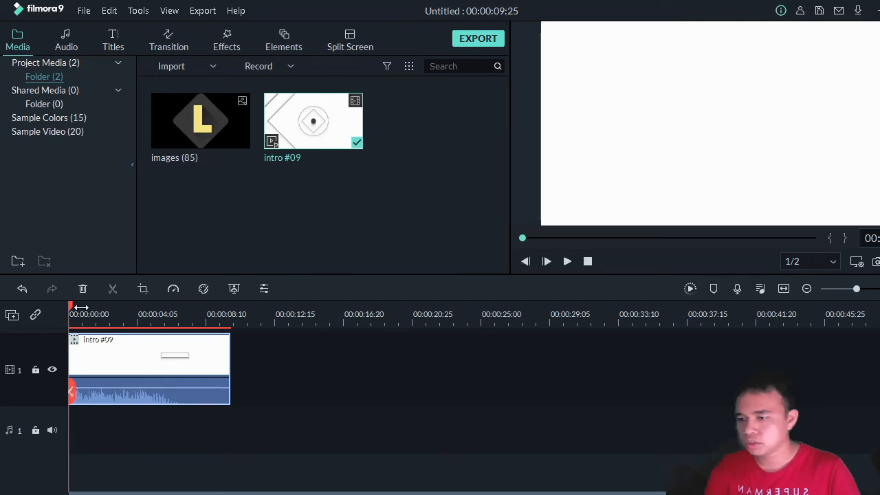
scroll(133, 365, up, 1)
scroll(134, 364, down, 1)
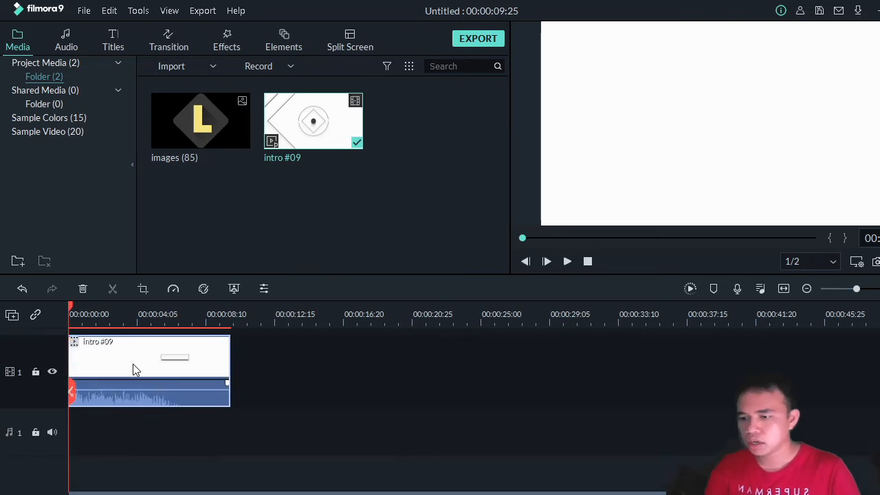
scroll(133, 364, up, 1)
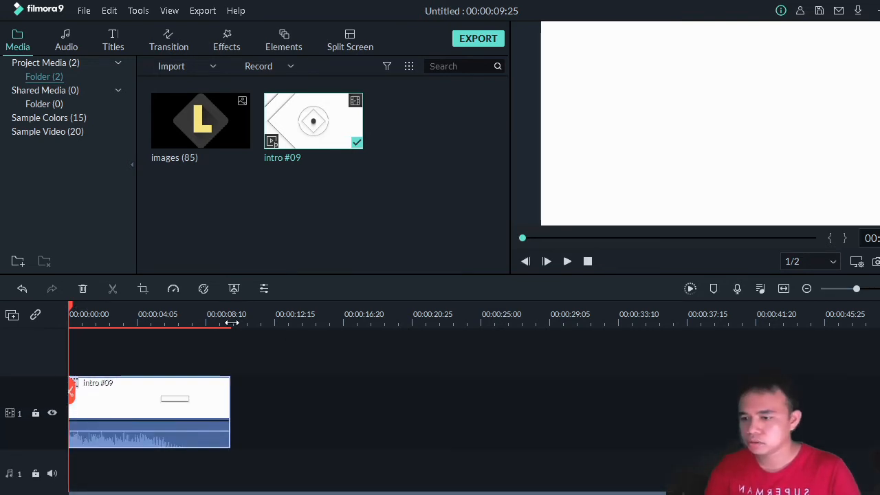
key(space)
click(175, 328)
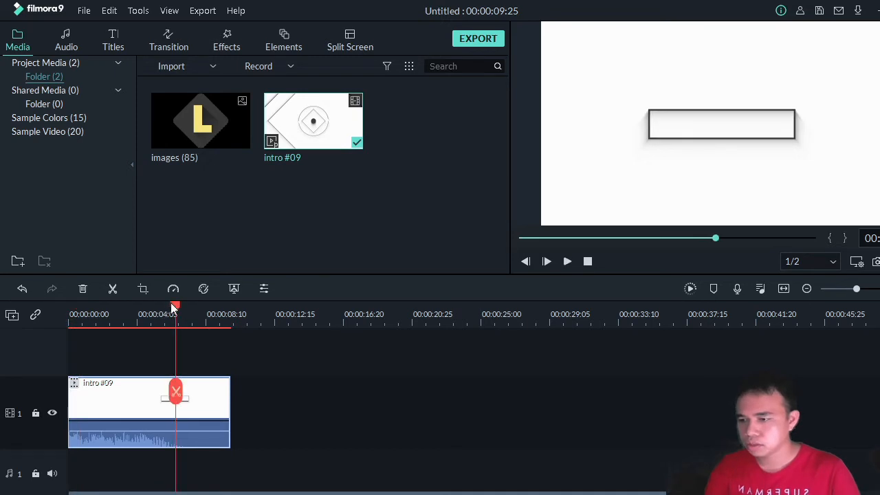
drag(170, 302, 168, 307)
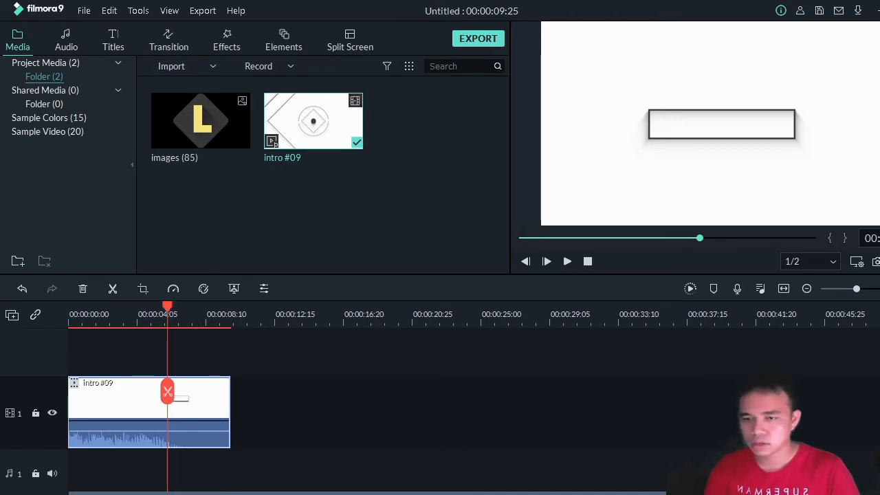
right_click(53, 365)
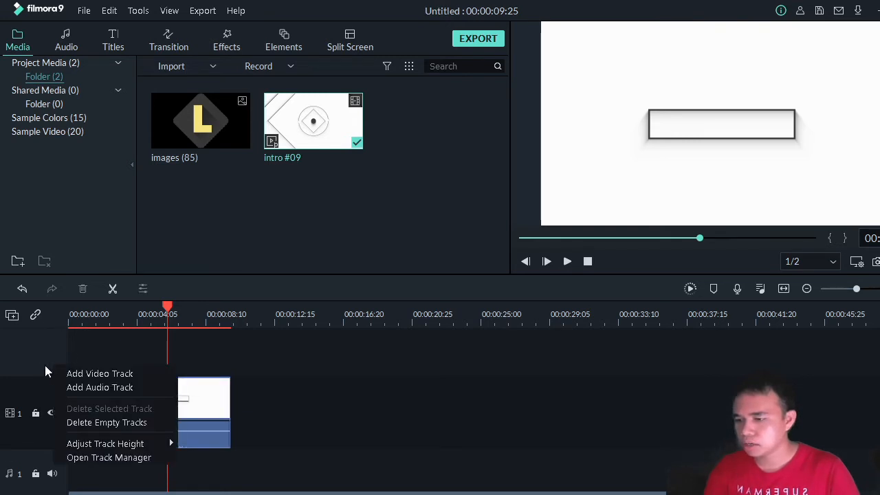
click(58, 371)
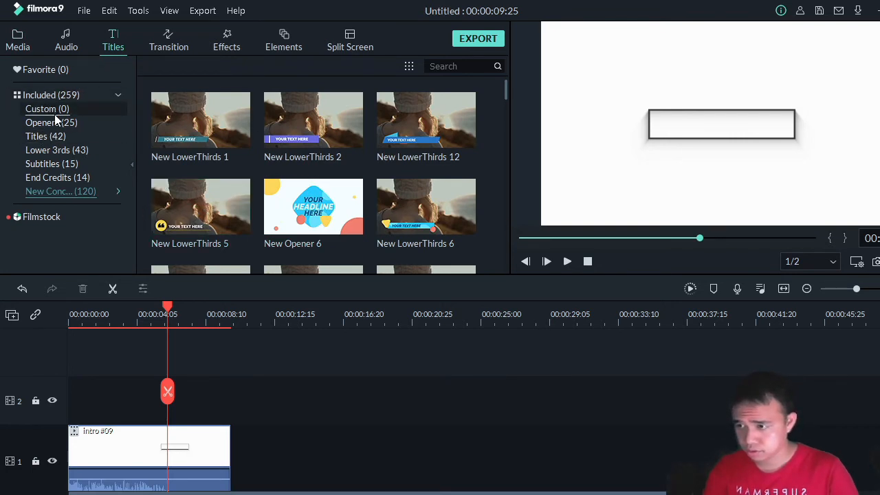
Step: Place the Default Title on video track 2 at the playhead and trim its end to match the end of intro #09
click(45, 137)
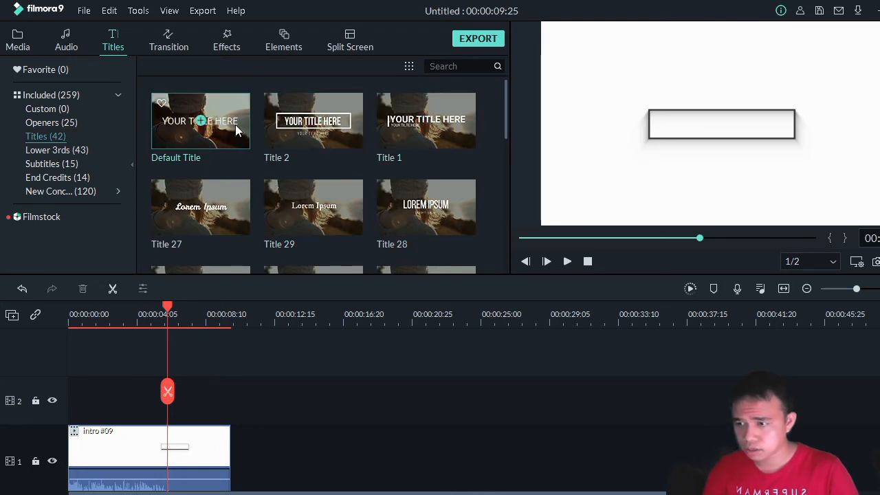
drag(233, 136, 169, 402)
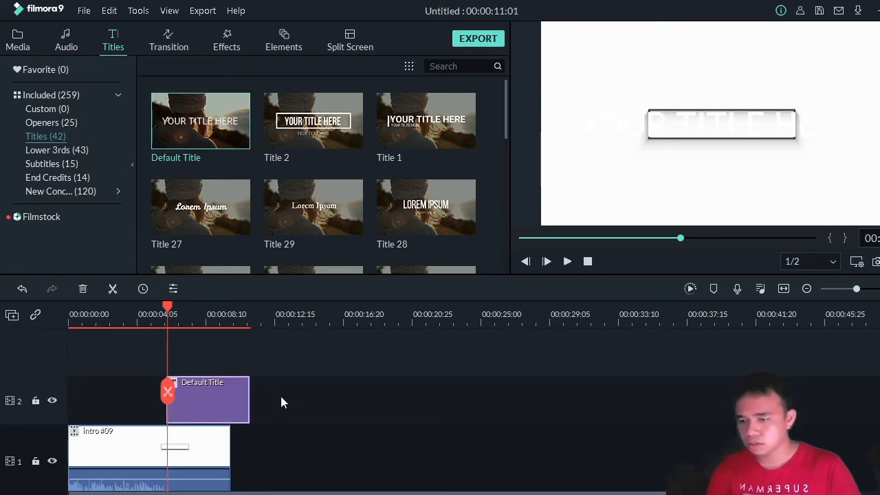
scroll(280, 396, down, 1)
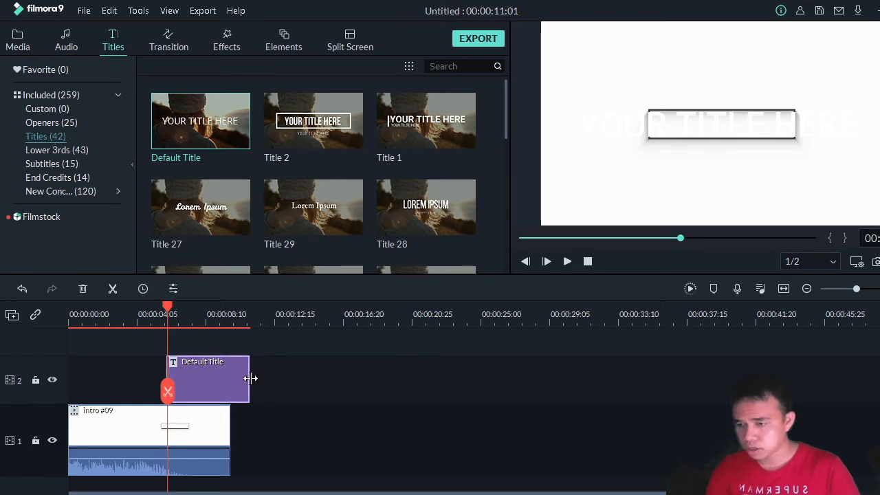
mouse_move(250, 378)
mouse_down()
mouse_move(234, 374)
mouse_move(240, 370)
mouse_up()
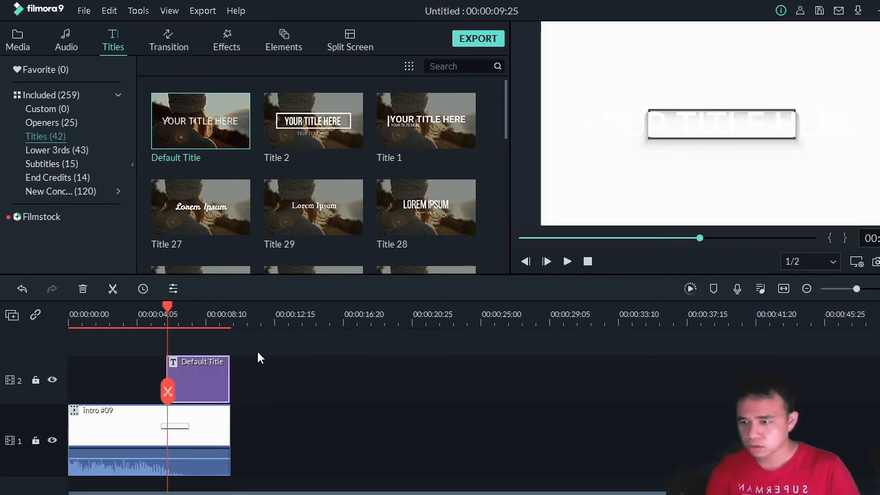
Step: Open the title for editing and replace its placeholder text with COBA LAGI
click(677, 127)
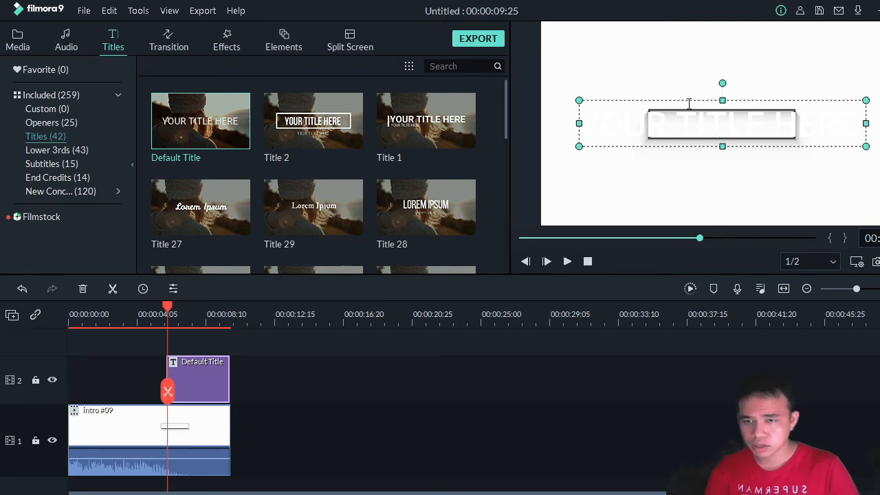
double_click(569, 121)
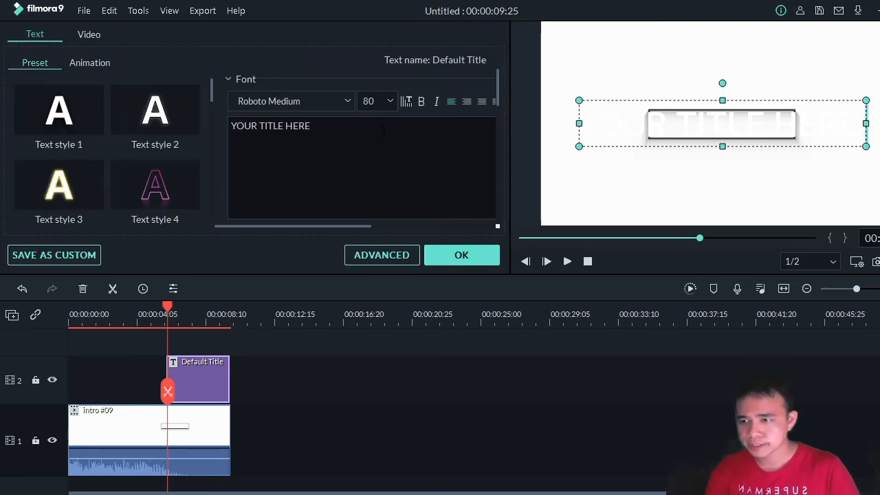
key(ctrl+a)
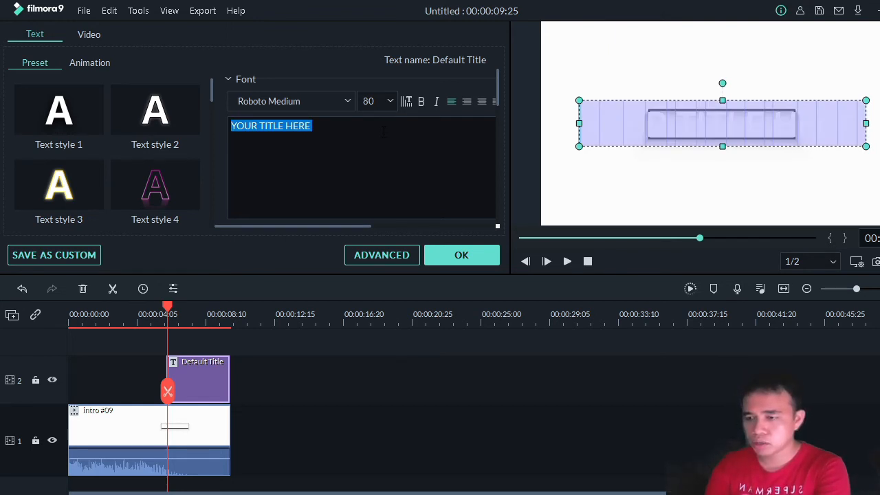
text(COBA)
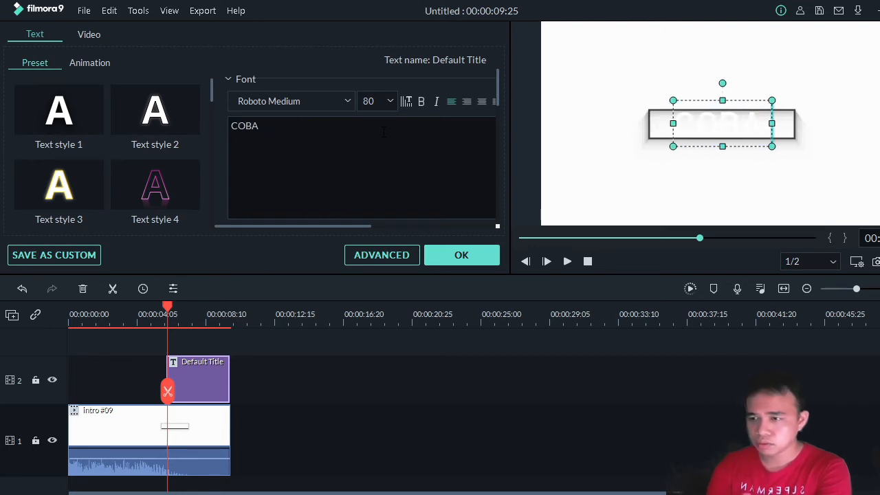
text( LAGI)
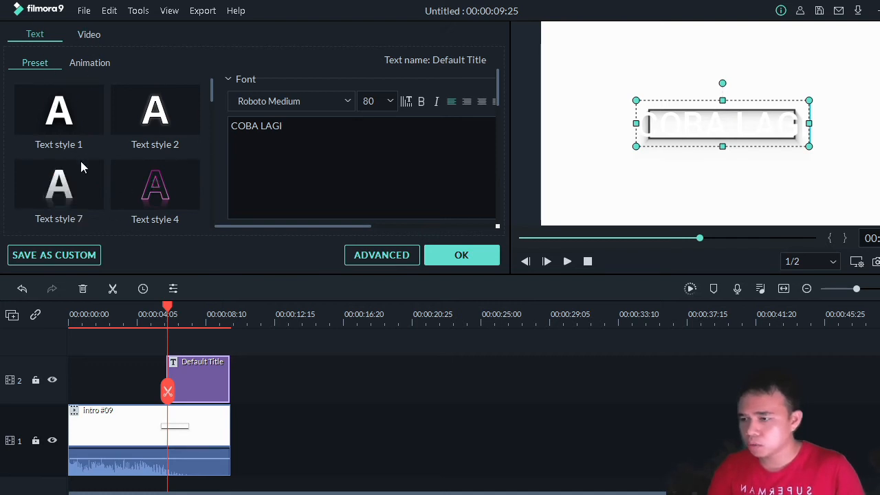
Step: Try Text style 15 on the COBA LAGI title, and settle on the Text style 16 preset
scroll(125, 154, down, 10)
scroll(145, 181, up, 4)
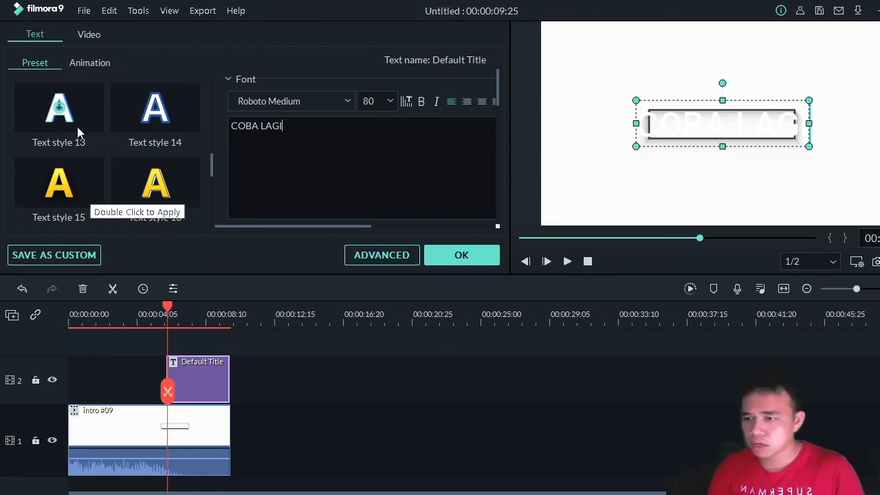
double_click(80, 199)
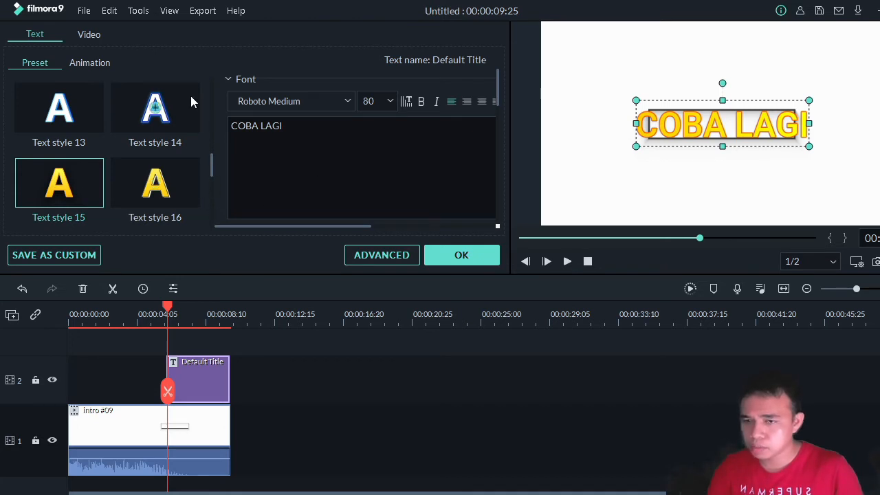
double_click(176, 189)
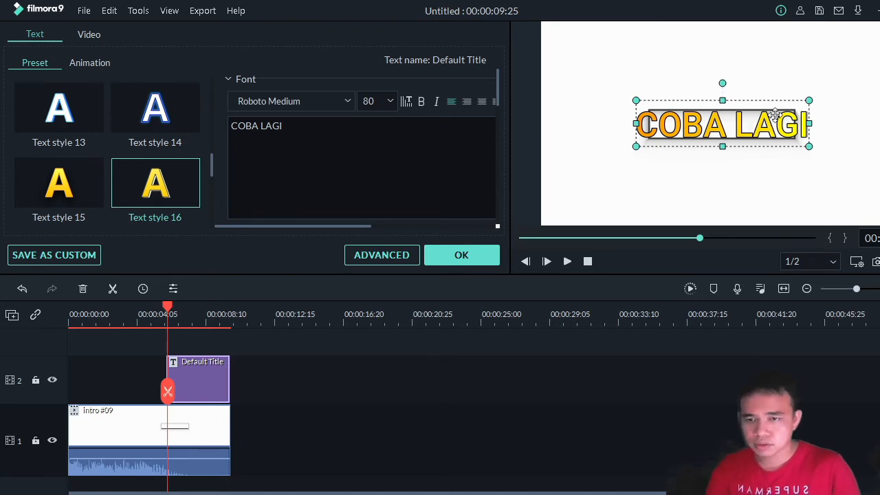
Step: Scale the COBA LAGI title down to fit inside the intro's rectangular frame and center it in the preview
mouse_move(699, 136)
mouse_down()
mouse_move(743, 158)
mouse_move(699, 139)
mouse_move(706, 136)
mouse_up()
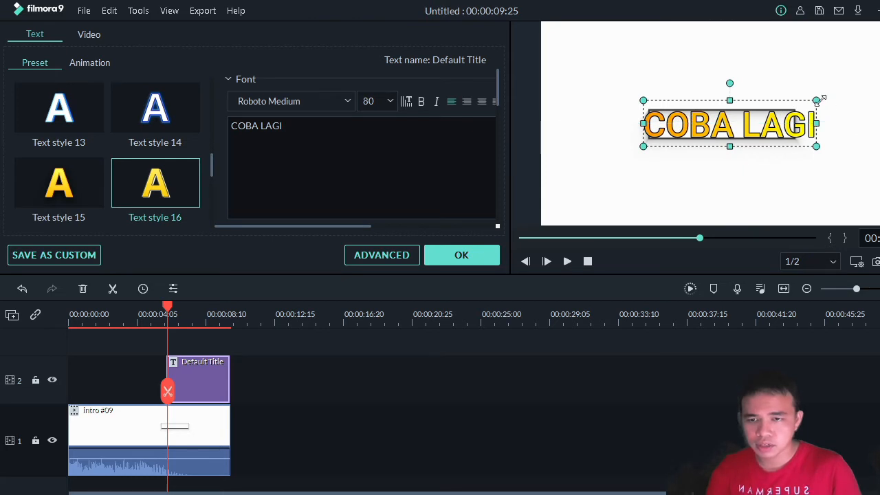
drag(816, 100, 752, 123)
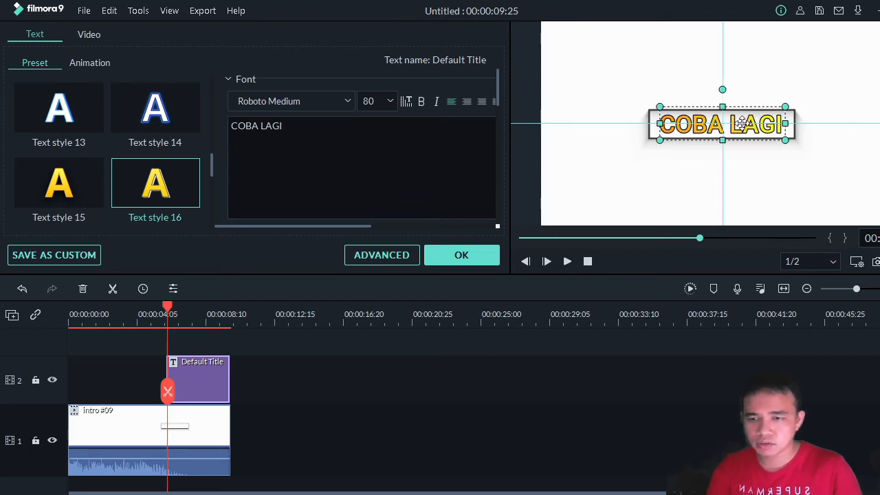
mouse_move(745, 123)
mouse_down()
mouse_move(730, 122)
mouse_move(750, 121)
mouse_up()
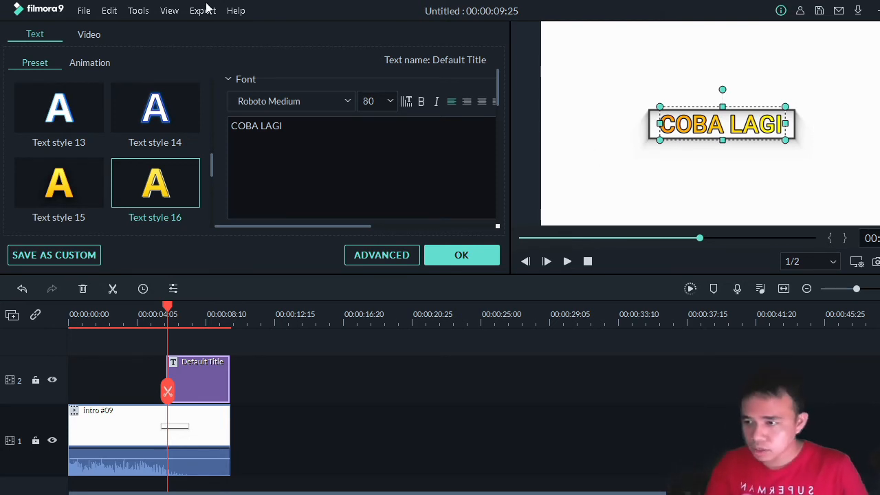
Step: Play the timeline twice from just before the title clip to check how the COBA LAGI text appears over the intro
click(152, 321)
key(space)
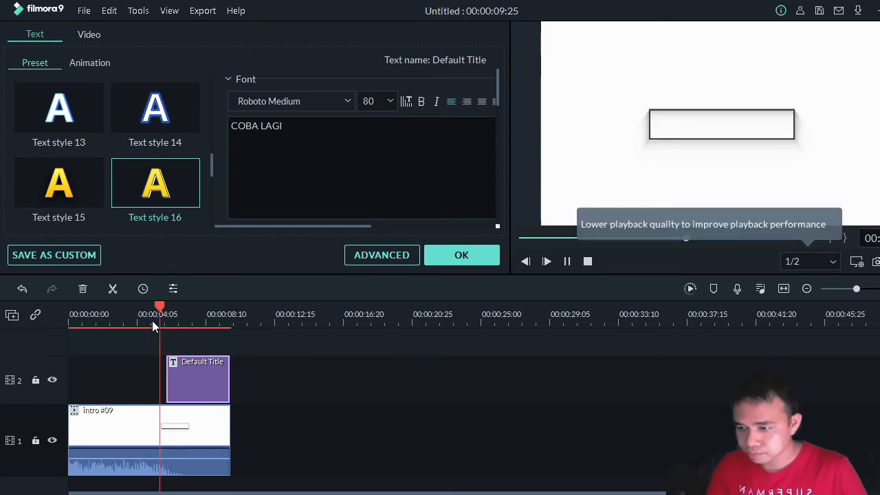
key(space)
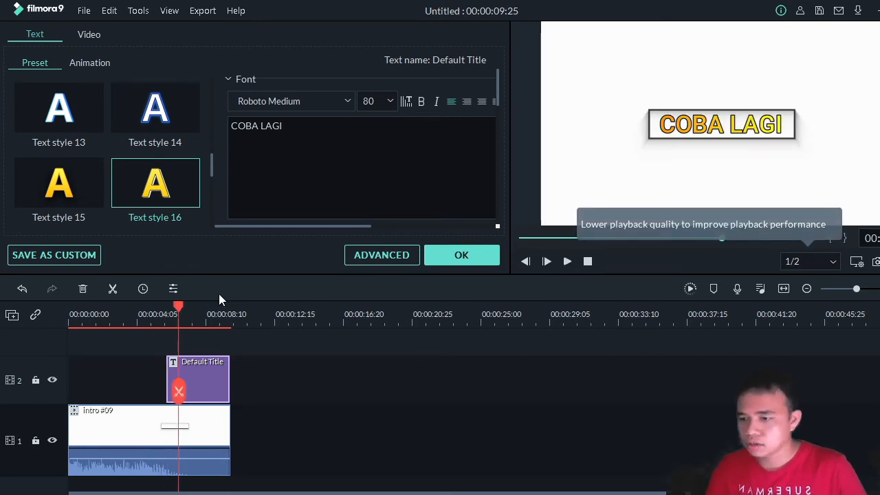
click(158, 319)
key(space)
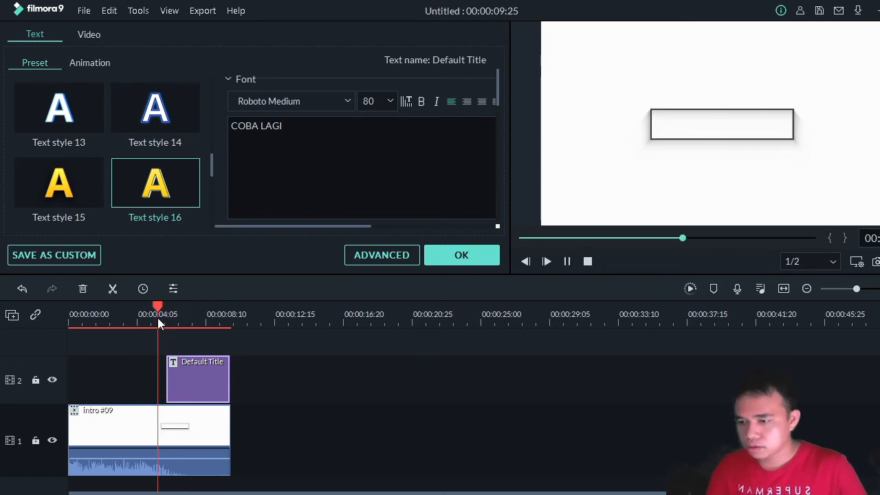
key(space)
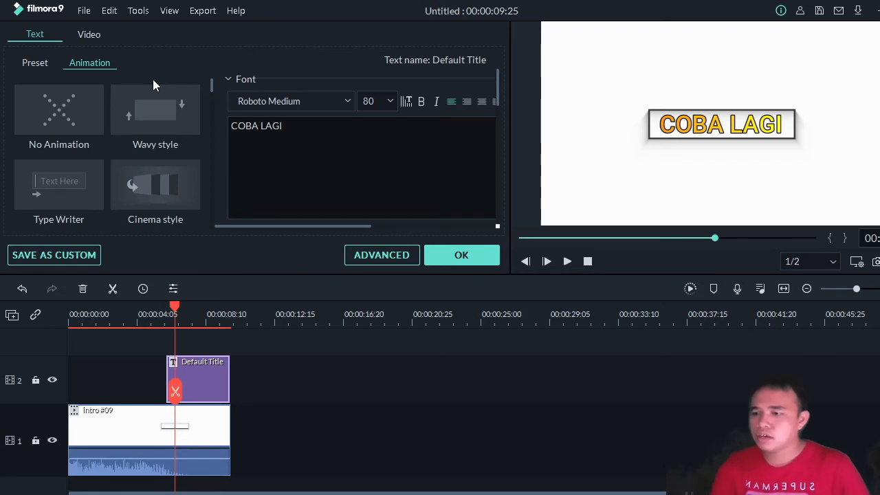
Step: Browse the text animations for the COBA LAGI title, trying Erase and Skew right split before choosing LinearWipe
scroll(182, 145, down, 5)
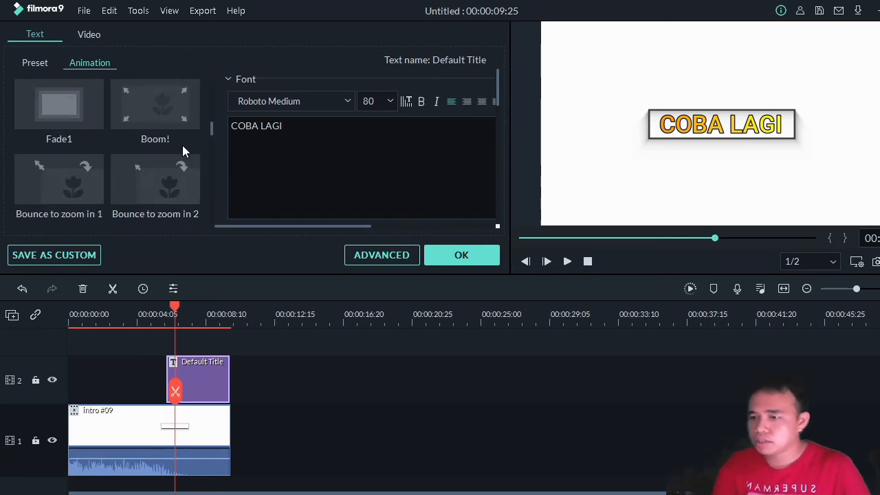
scroll(182, 145, up, 5)
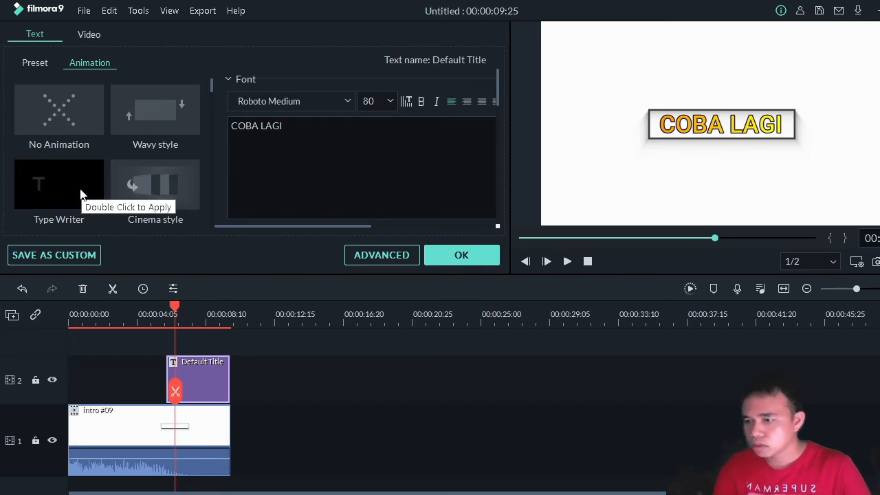
scroll(80, 196, down, 4)
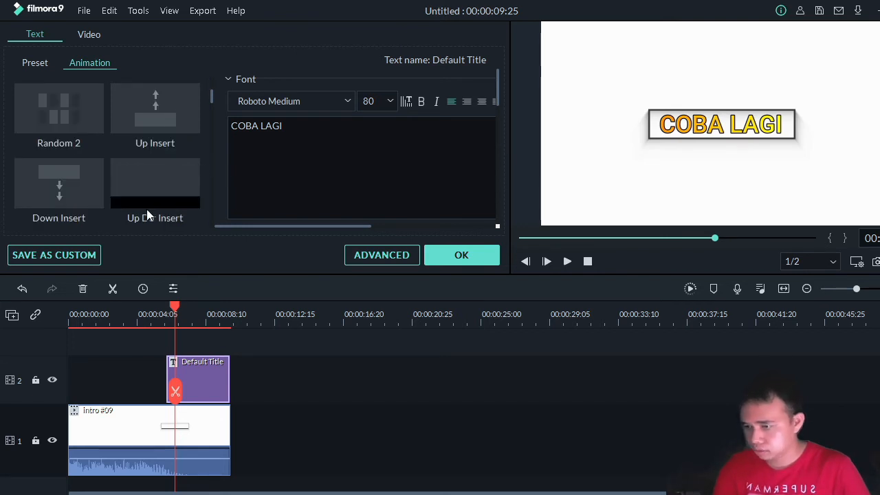
scroll(88, 203, down, 2)
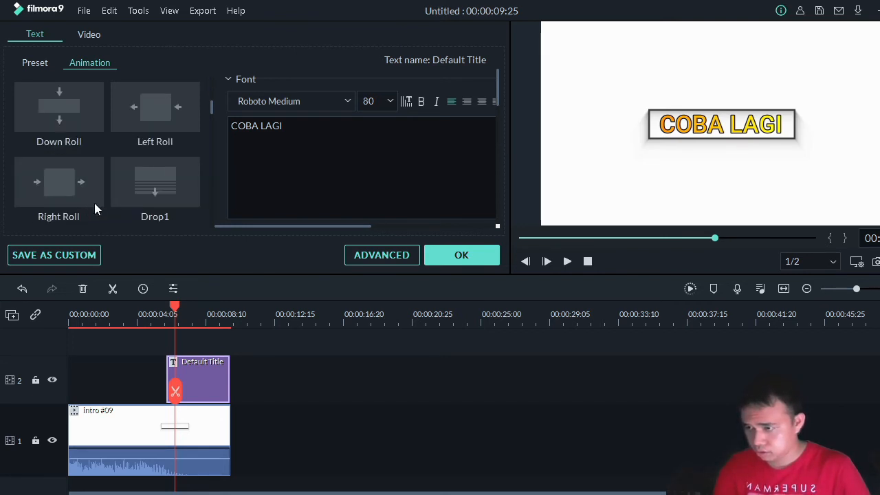
scroll(131, 196, down, 2)
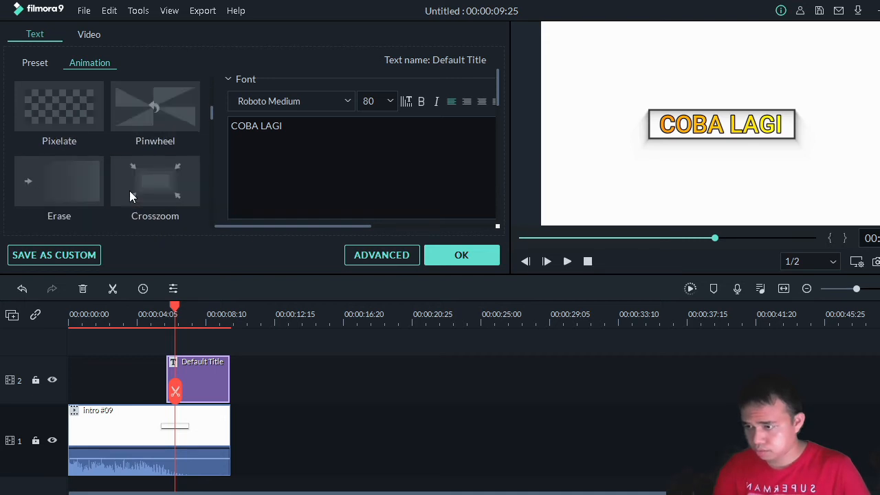
double_click(80, 195)
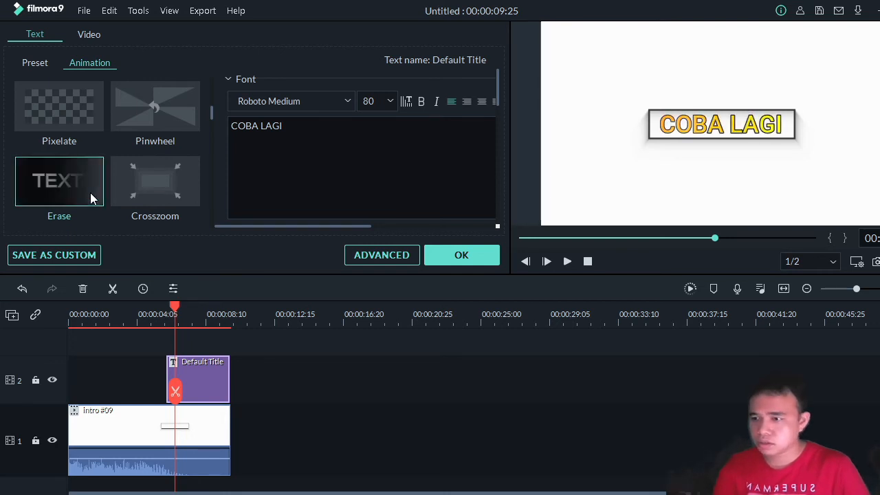
scroll(142, 188, down, 2)
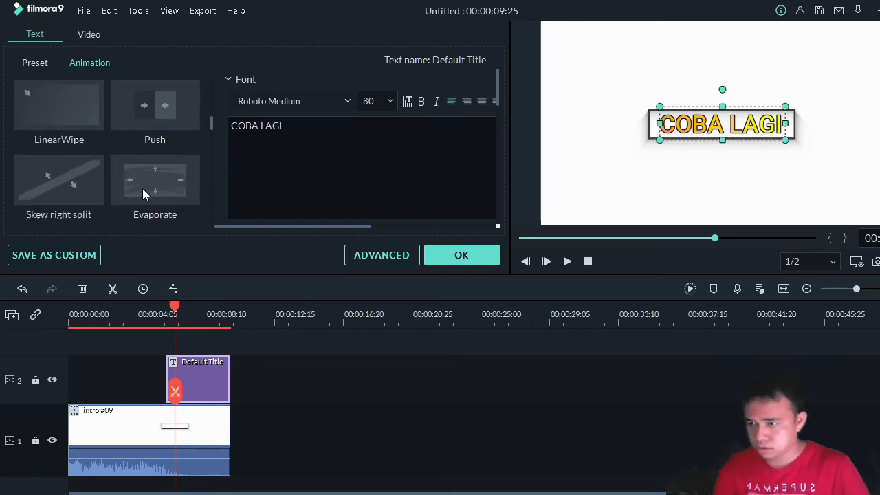
double_click(81, 191)
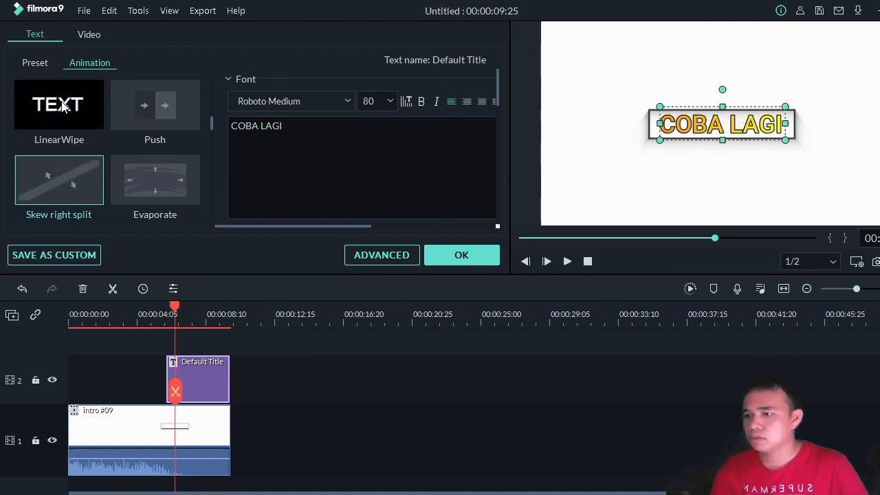
click(75, 118)
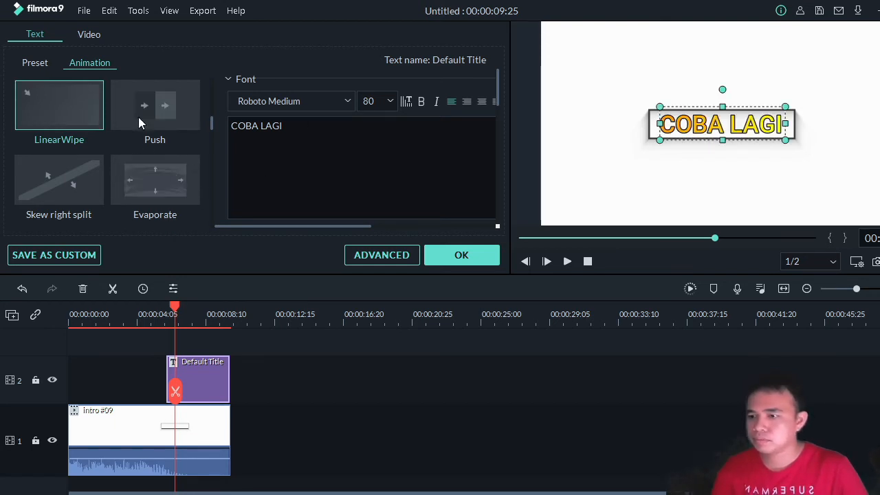
Step: Look through the remaining text animations, check the title at a further point in its clip, and accept the COBA LAGI title settings
scroll(67, 123, down, 10)
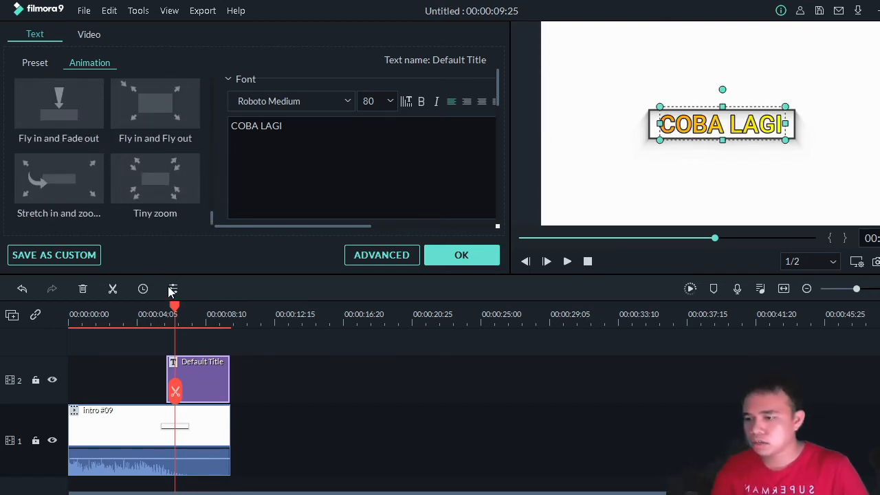
scroll(142, 176, up, 5)
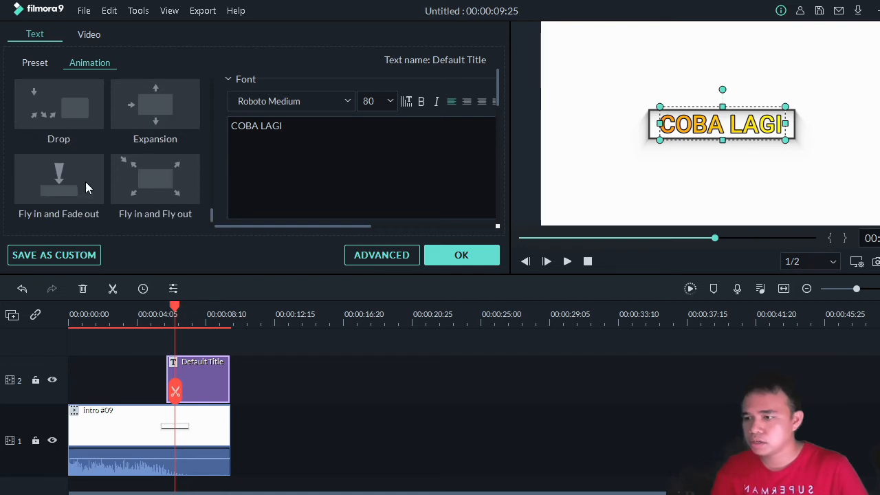
scroll(86, 182, up, 2)
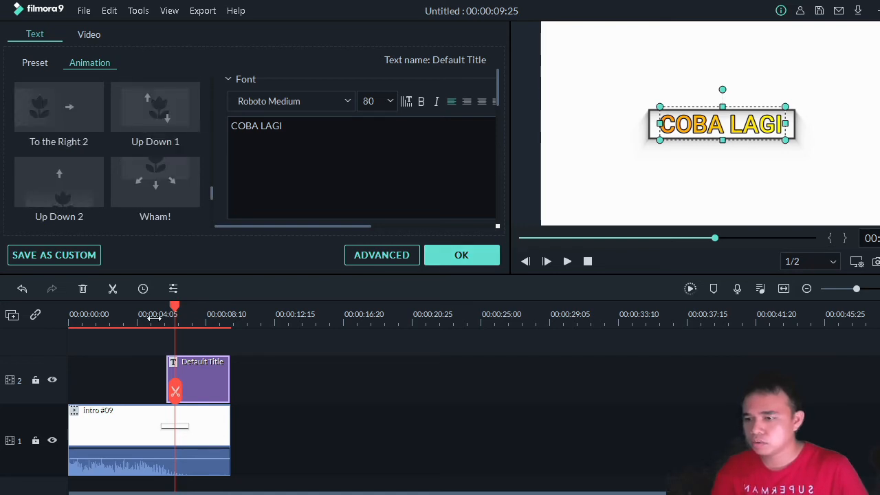
click(189, 316)
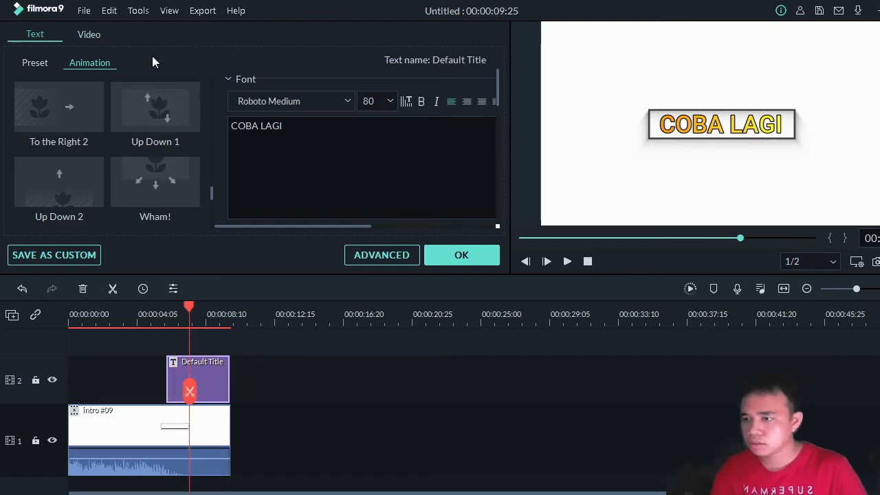
click(473, 257)
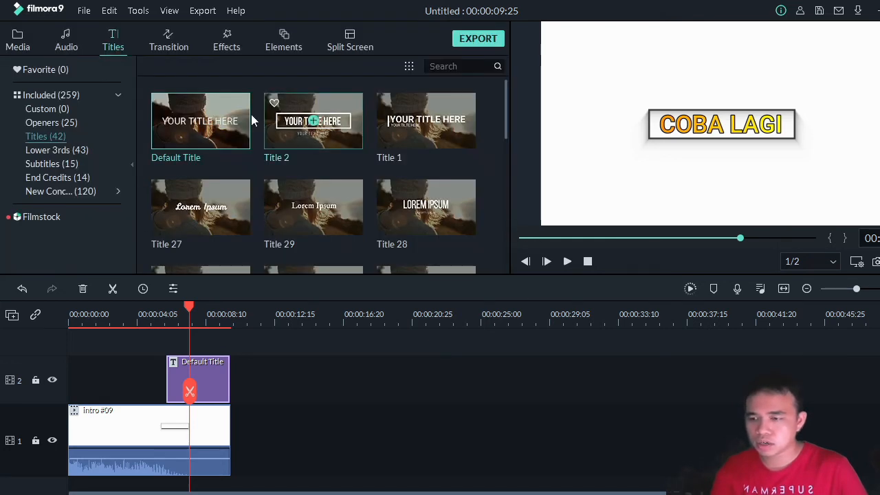
Step: Return to the project media and add a new video track above the COBA LAGI title's track
click(18, 41)
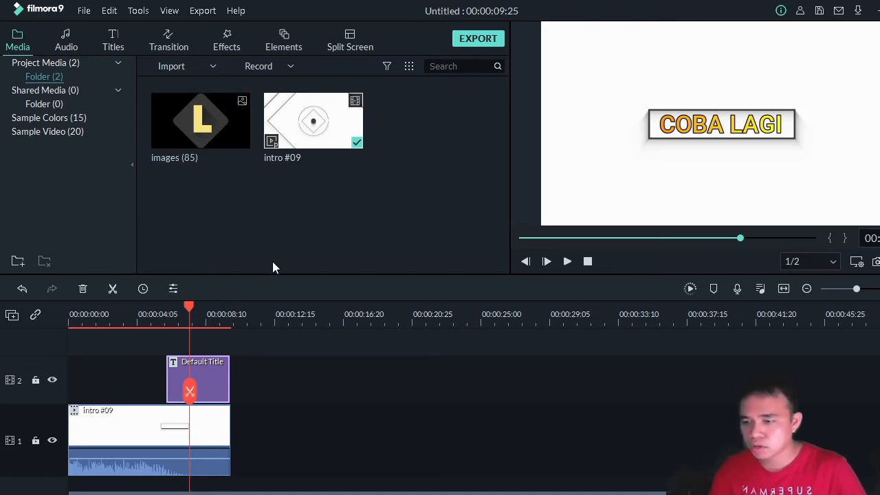
scroll(119, 351, up, 1)
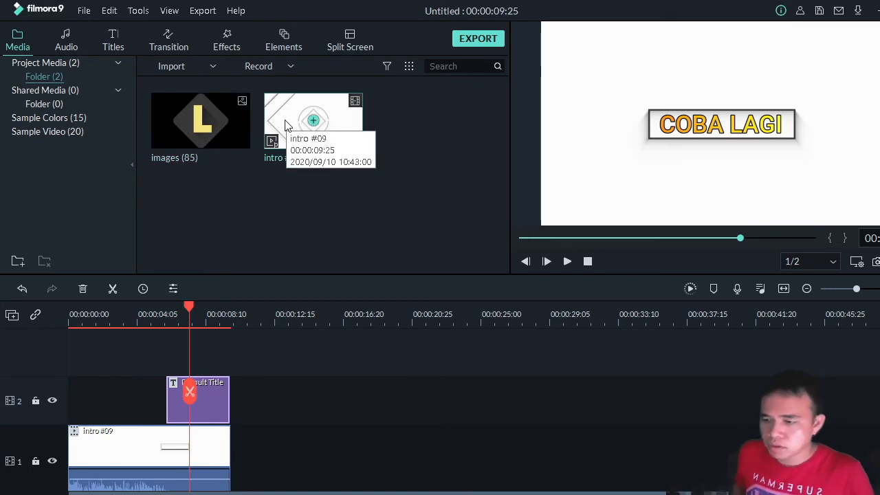
right_click(29, 364)
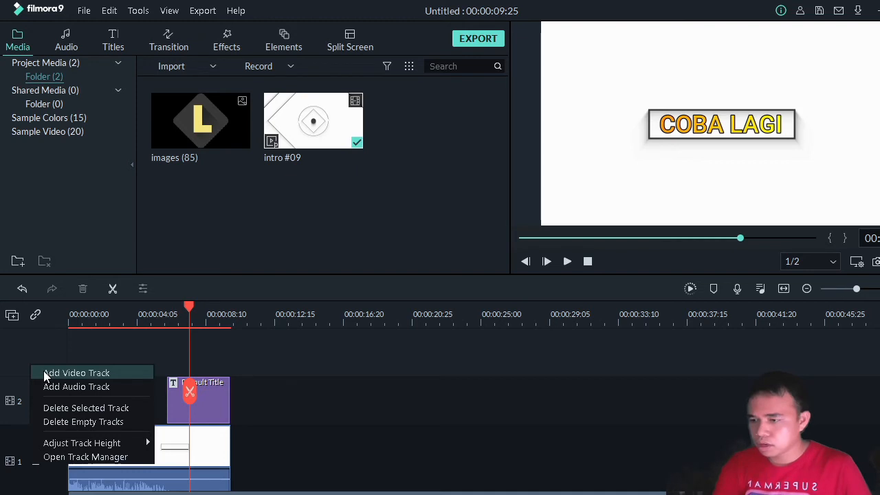
click(76, 373)
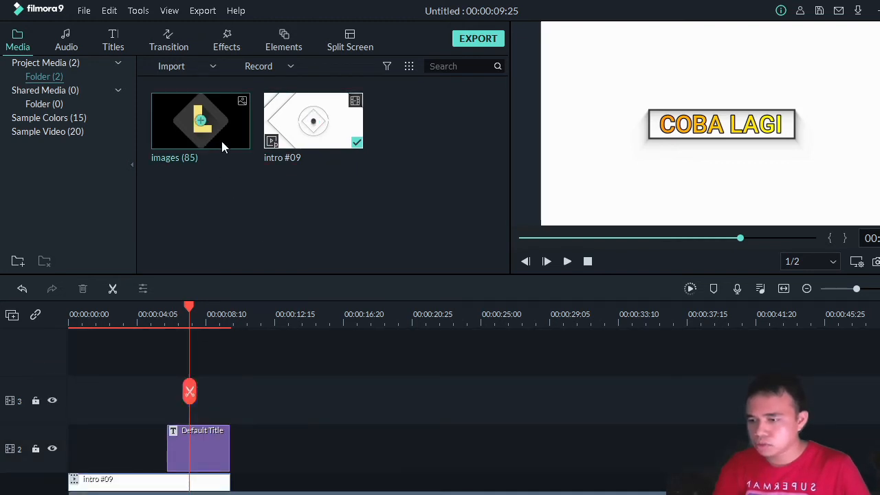
Step: Place the images (85) logo on track 3 at the title clip's start and trim its end to match the title clip
drag(219, 145, 168, 407)
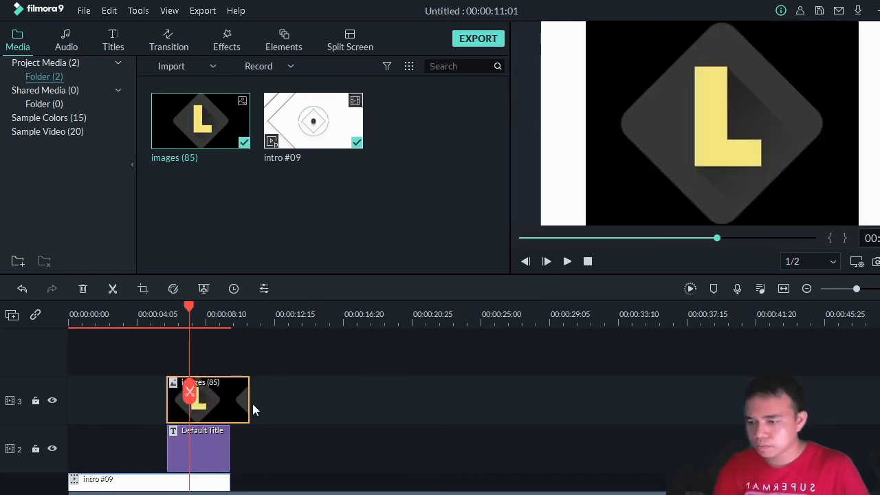
drag(248, 397, 228, 396)
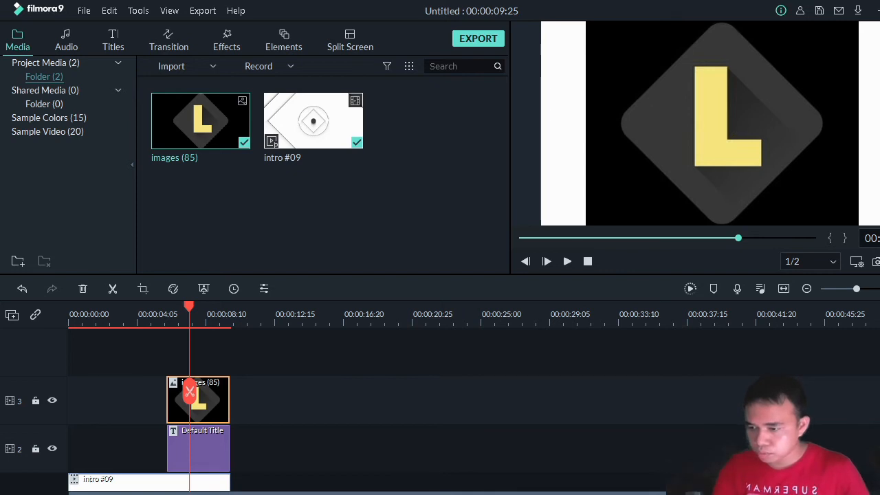
scroll(552, 355, down, 1)
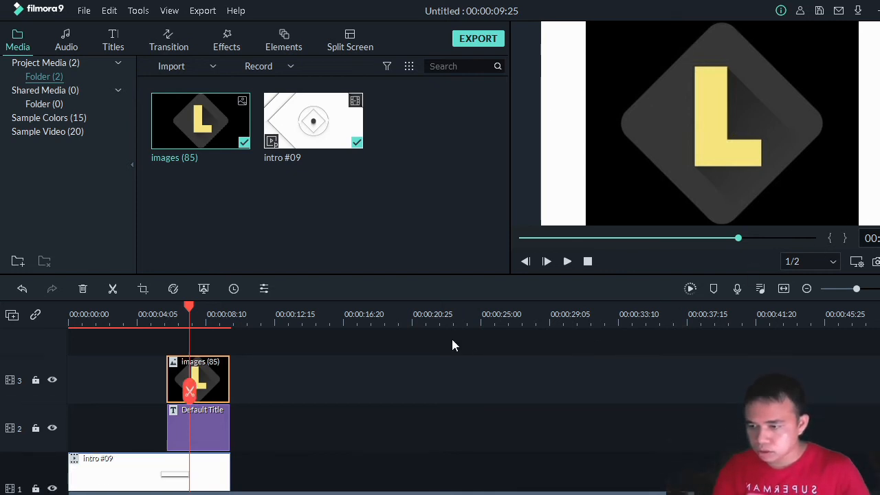
scroll(297, 395, down, 1)
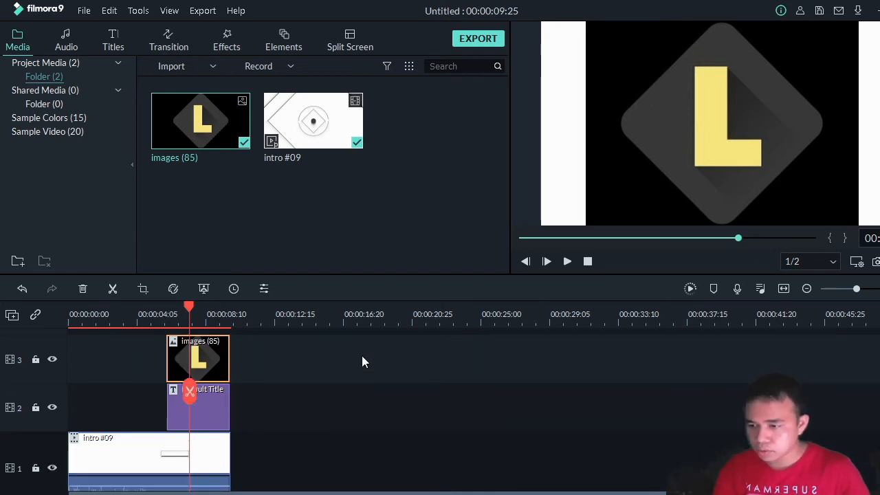
scroll(272, 377, down, 2)
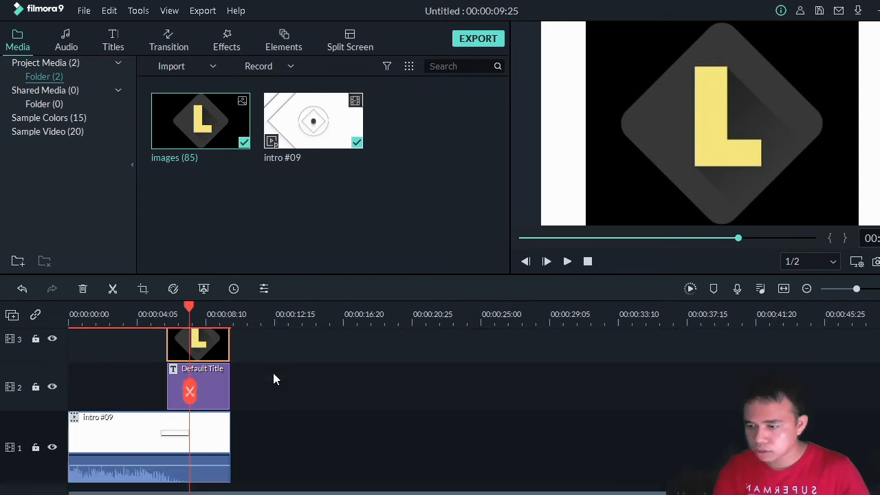
Step: Scale the images (85) logo down and move it to the upper-left area of the video frame, clear of the title
click(705, 175)
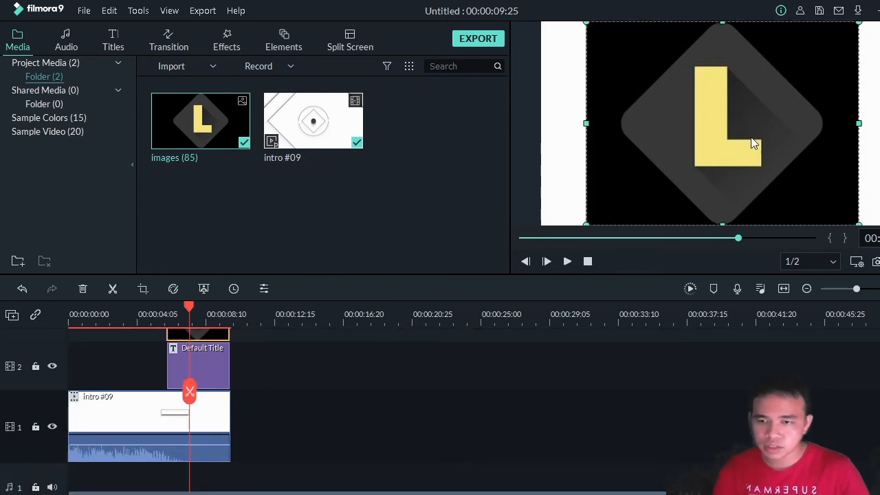
drag(795, 73, 791, 90)
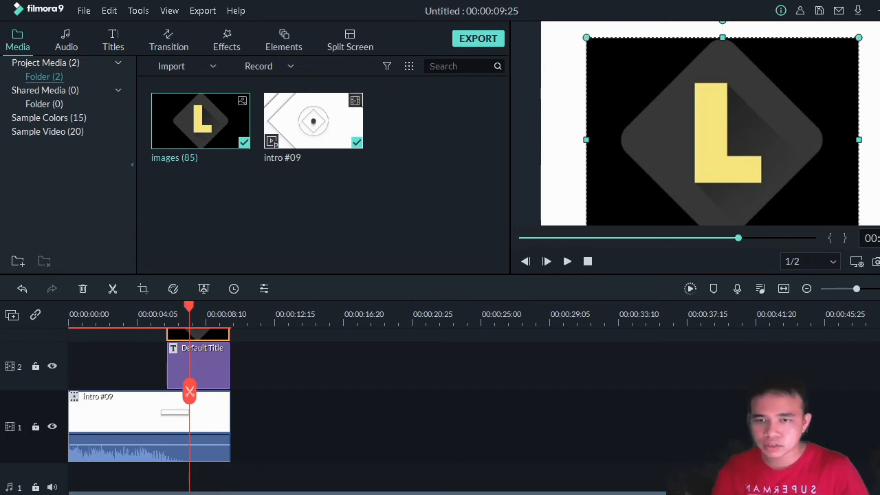
mouse_move(747, 97)
mouse_down()
mouse_move(742, 83)
mouse_move(746, 95)
mouse_up()
drag(858, 33, 623, 62)
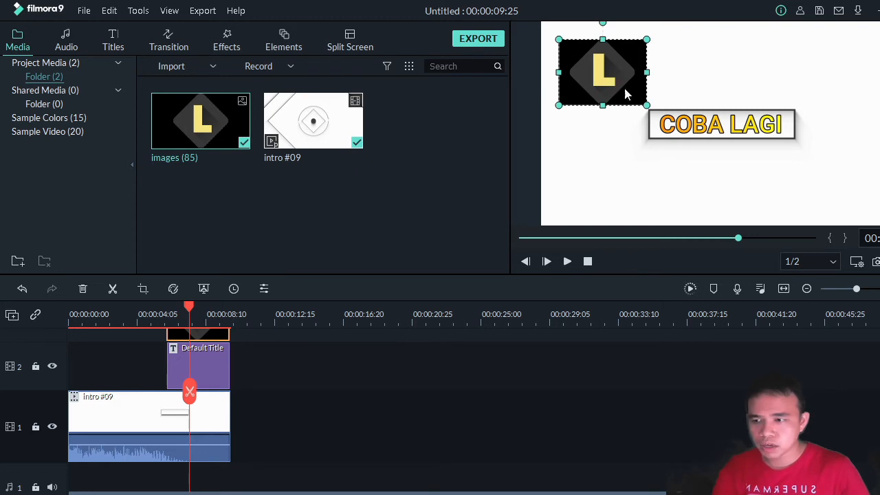
Step: Apply Green Screen to the images (85) clip and pick its black background as the chroma key color
scroll(218, 363, up, 1)
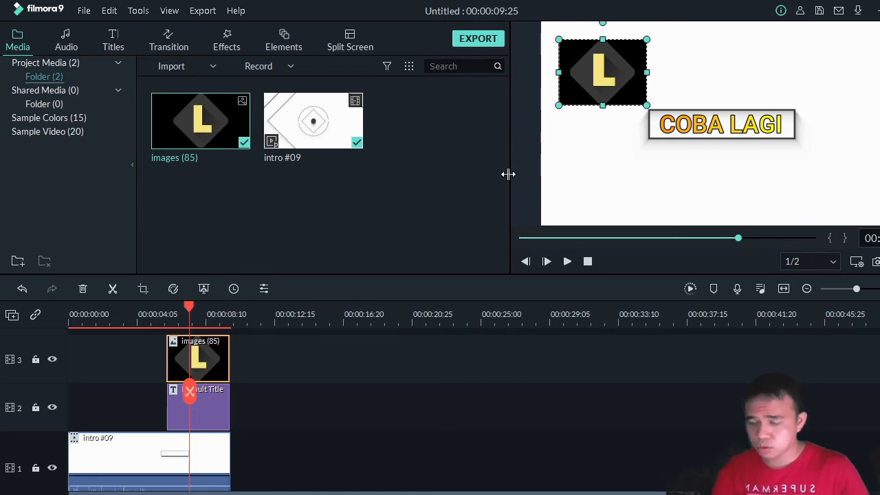
right_click(202, 355)
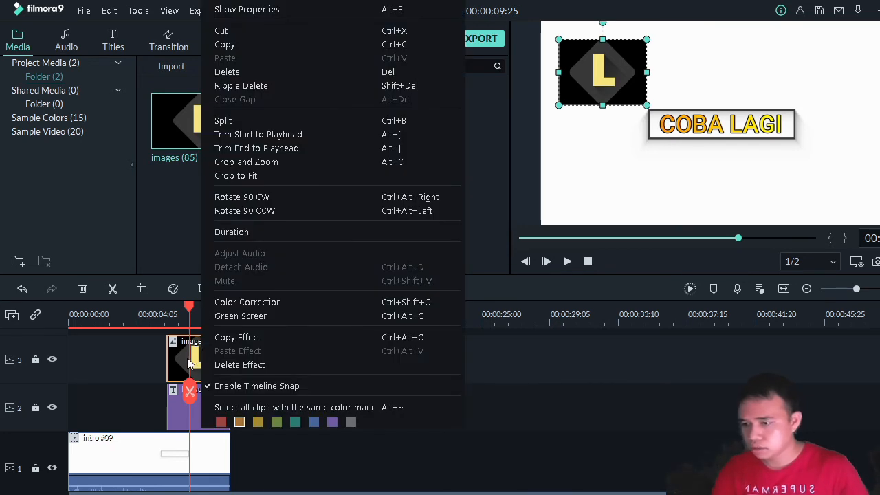
click(269, 315)
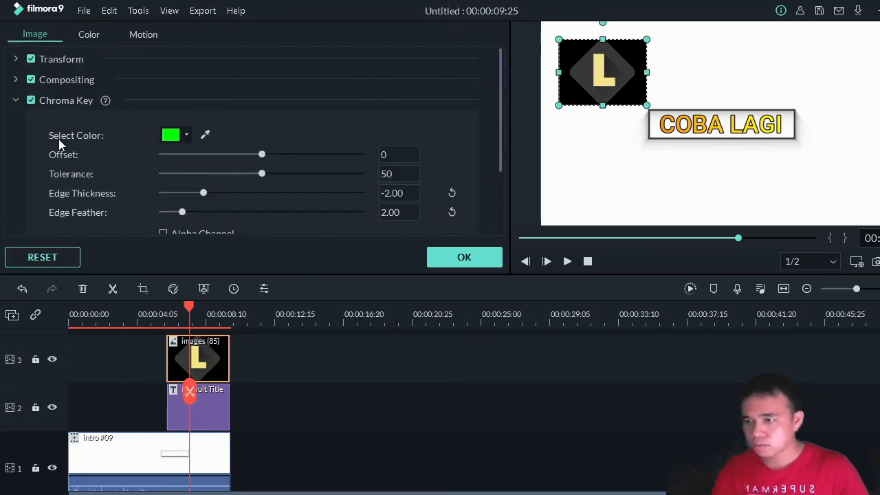
click(207, 136)
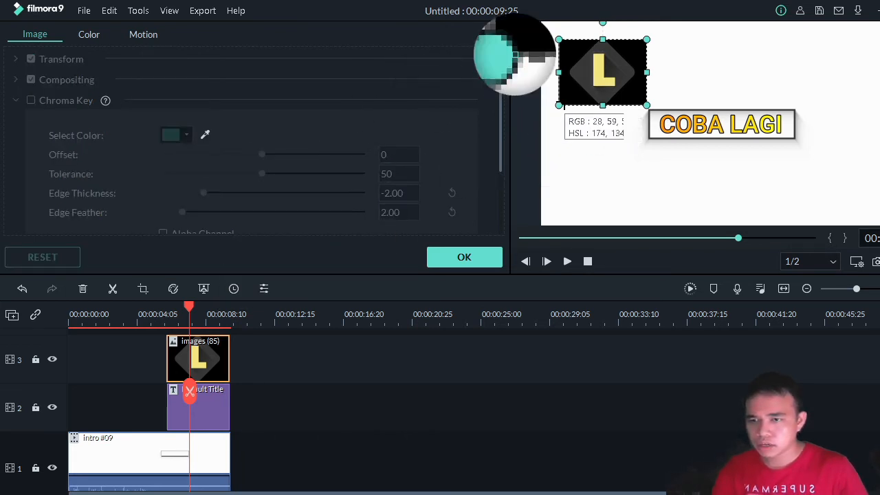
click(573, 102)
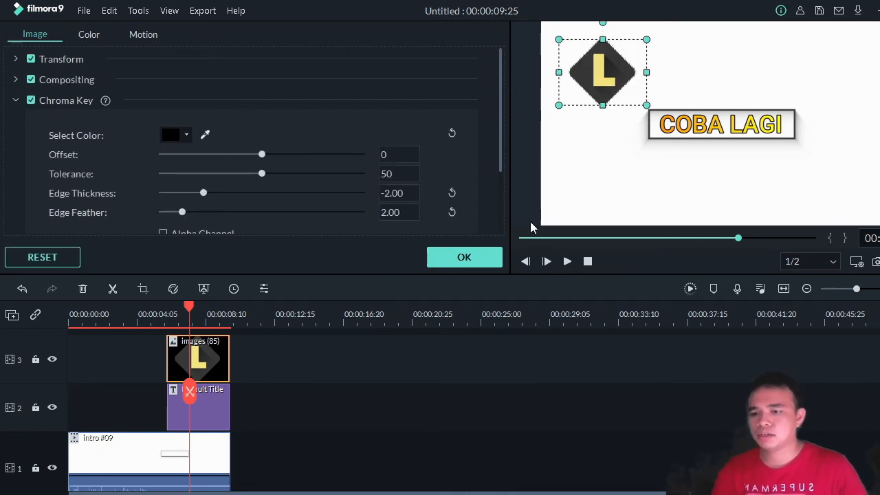
click(481, 258)
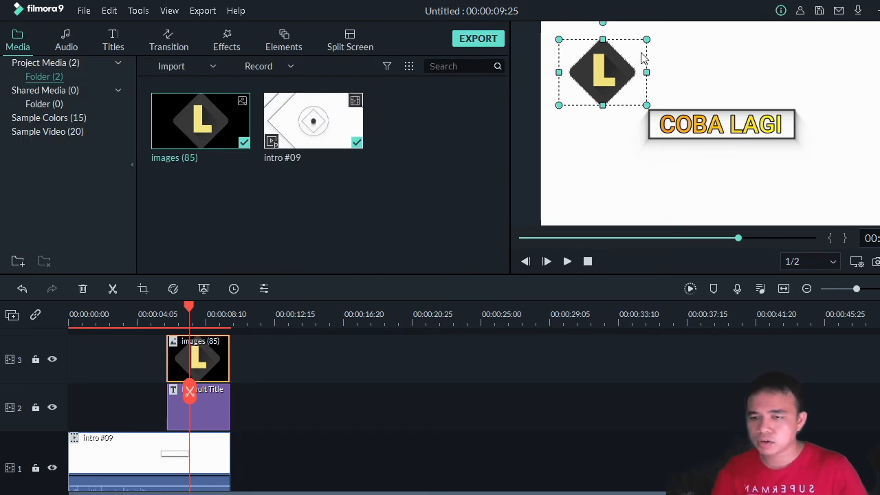
Step: Shrink the logo further and reposition it in the lower-left corner of the video frame
drag(647, 40, 605, 195)
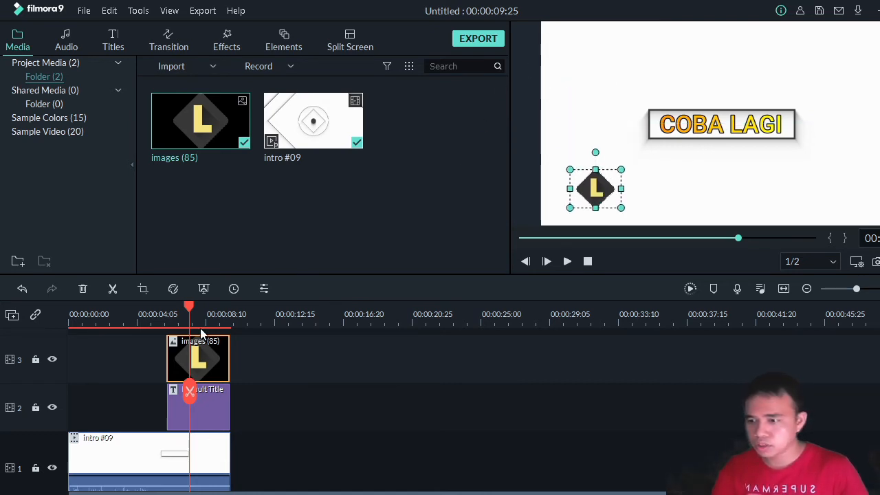
scroll(188, 347, up, 1)
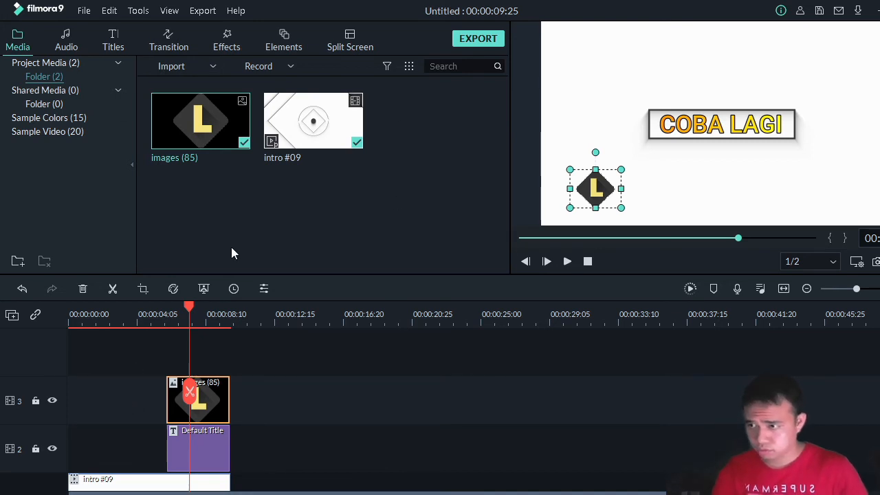
Step: Browse the motion presets for the images (85) logo clip and apply the Boom! animation
double_click(207, 397)
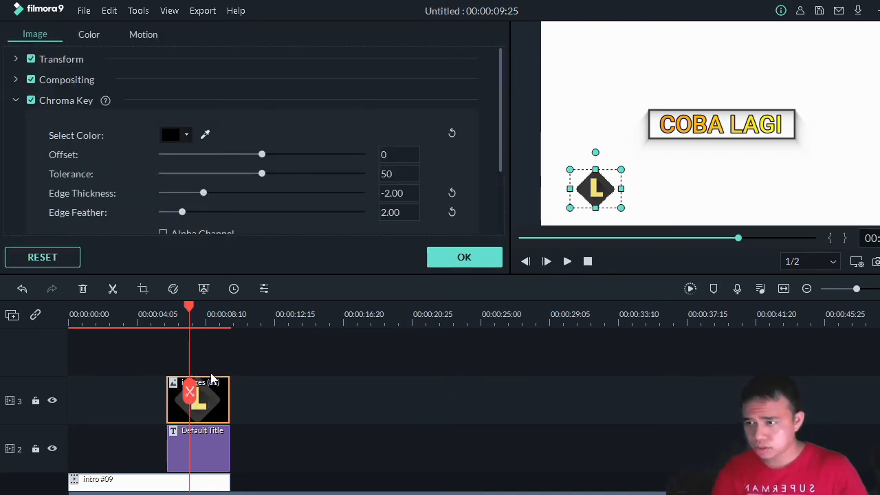
click(144, 33)
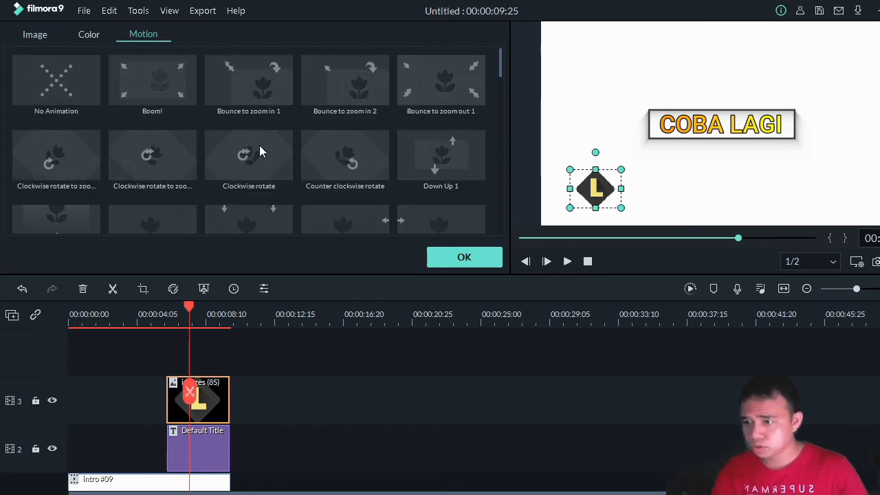
scroll(389, 144, down, 5)
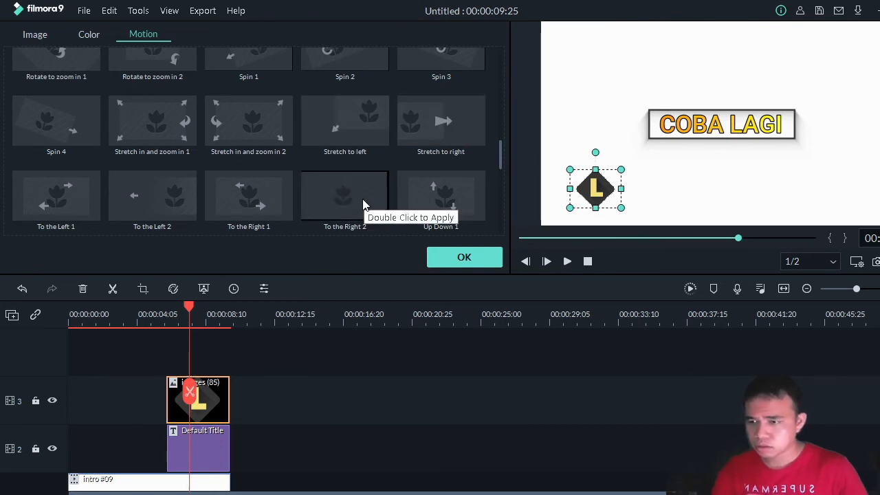
scroll(368, 197, down, 5)
scroll(372, 196, up, 5)
scroll(369, 192, down, 3)
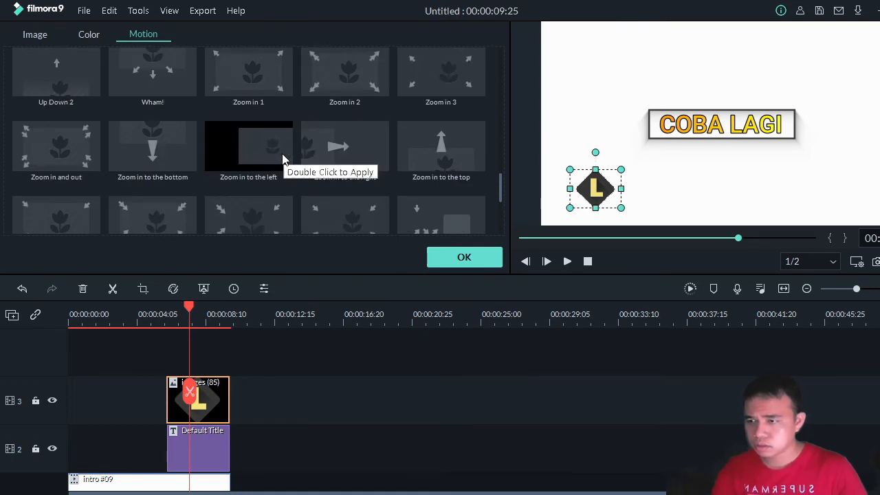
scroll(275, 161, down, 2)
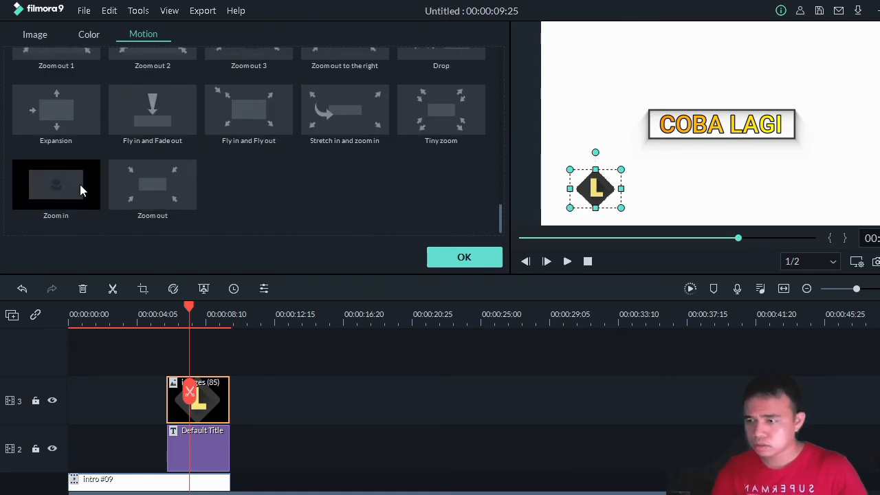
scroll(227, 152, up, 4)
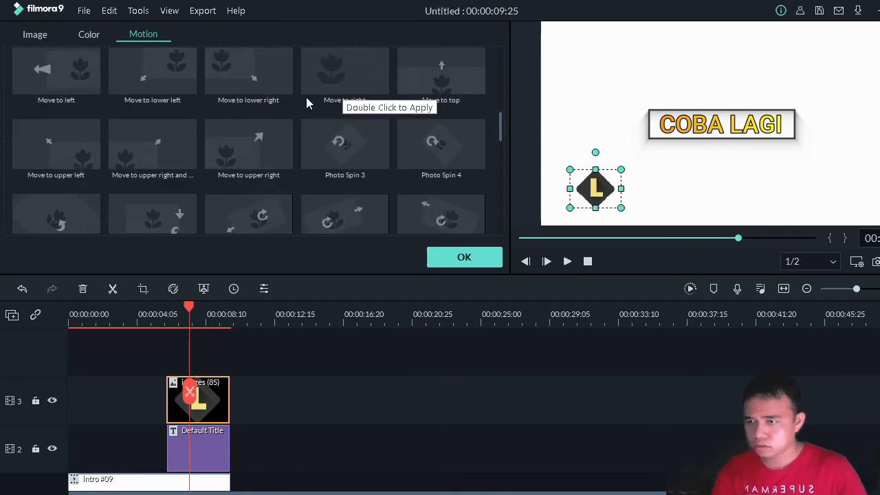
scroll(305, 102, up, 5)
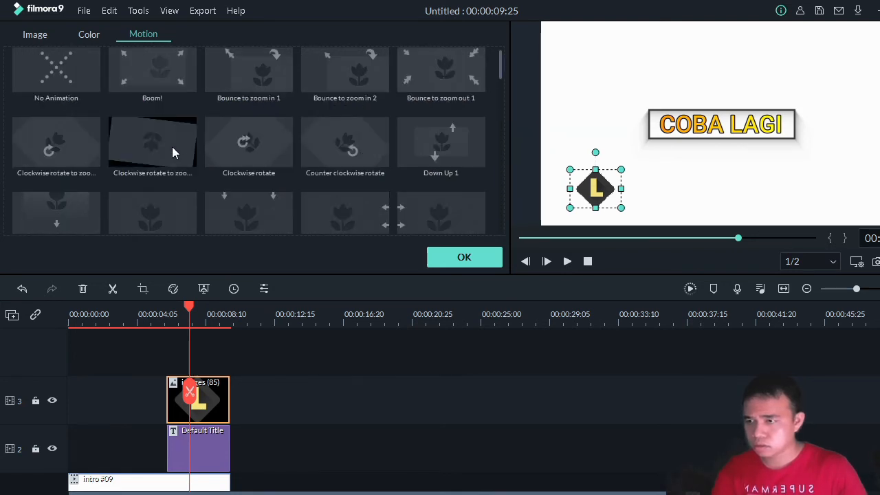
double_click(170, 69)
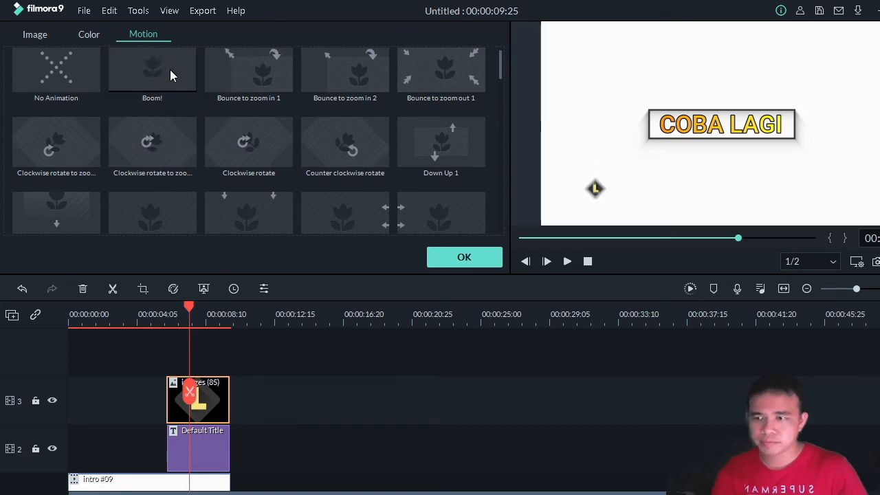
click(475, 262)
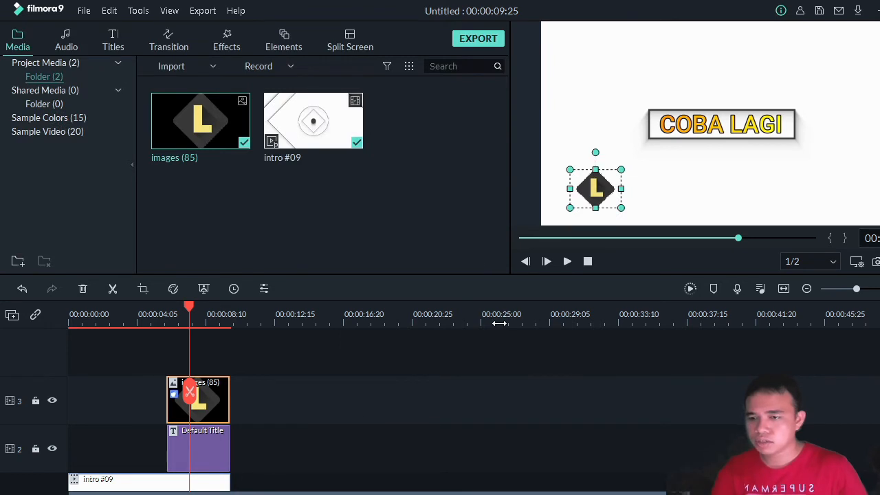
Step: Open the title presets and add a new video track above the images (85) logo track
click(125, 45)
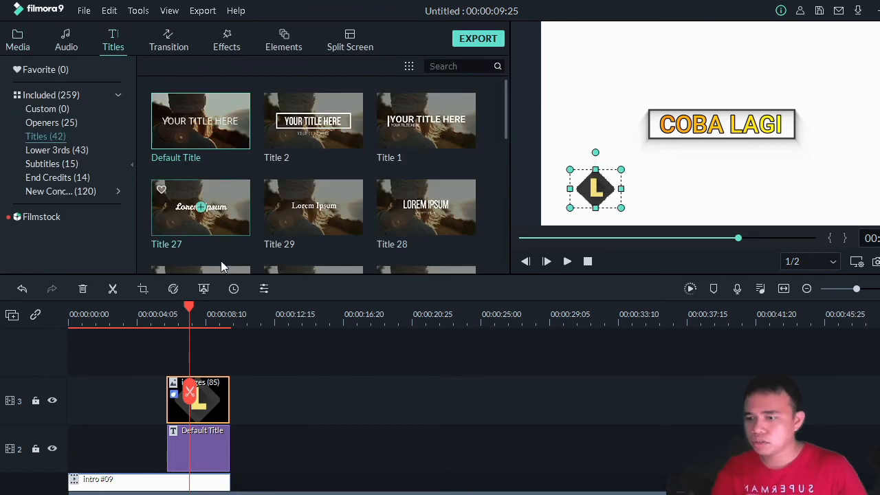
click(43, 368)
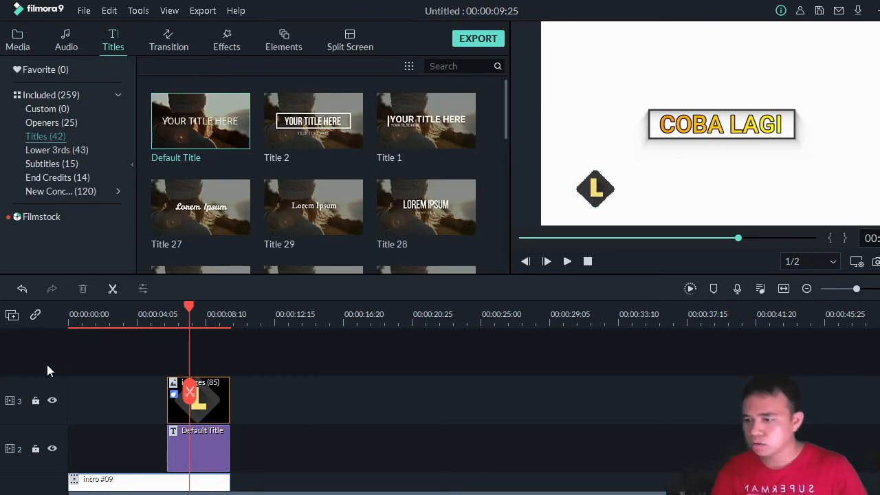
right_click(48, 370)
click(93, 373)
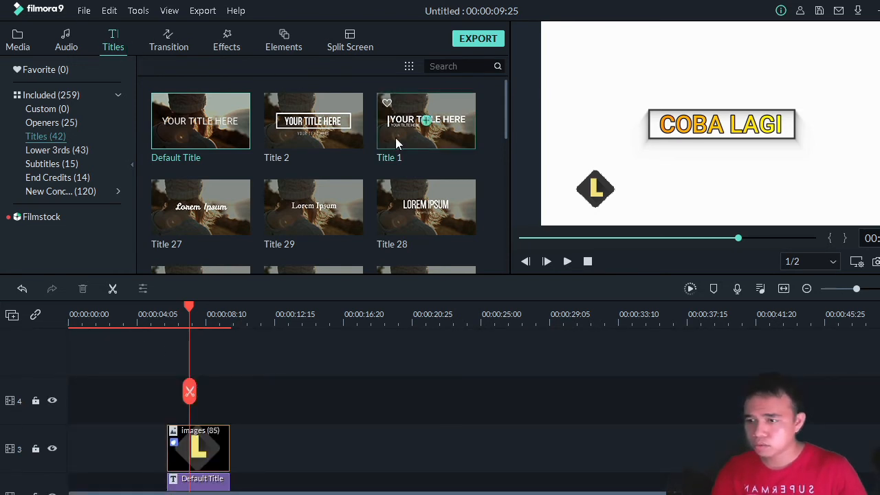
Step: Place the Title 1 preset on track 4 above the images (85) clip and trim its end to match the logo clip
scroll(335, 215, down, 5)
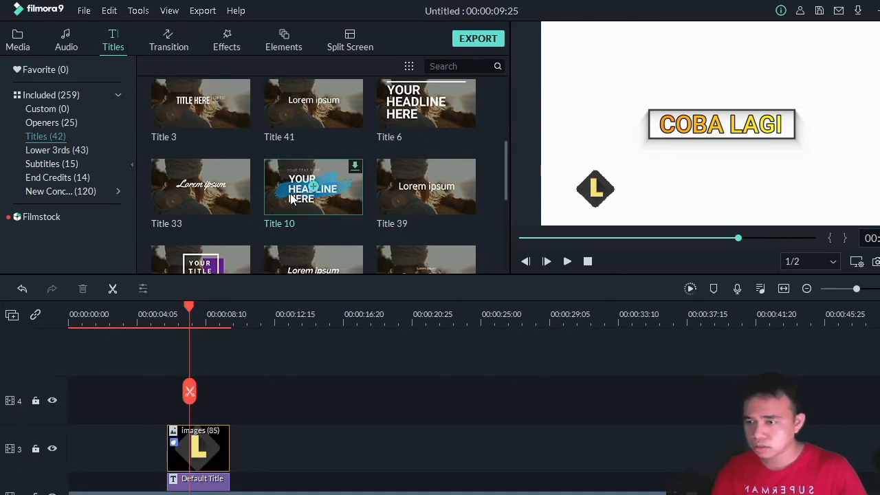
scroll(154, 136, up, 5)
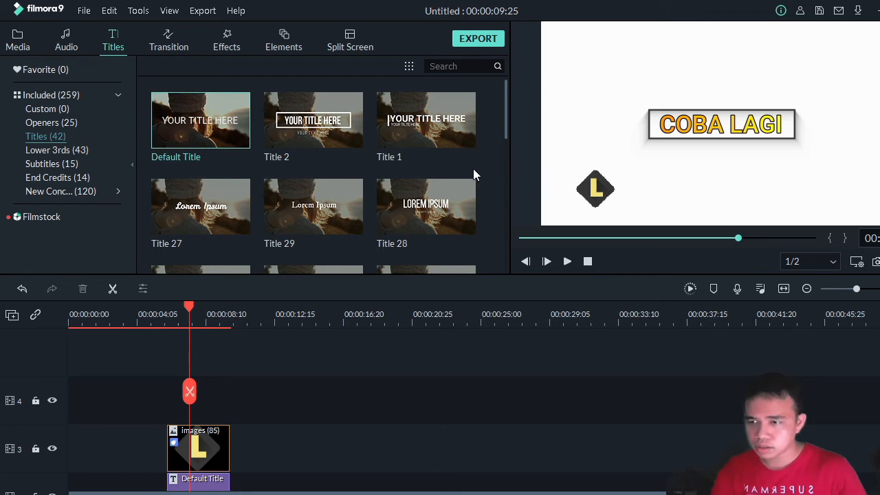
drag(453, 137, 170, 408)
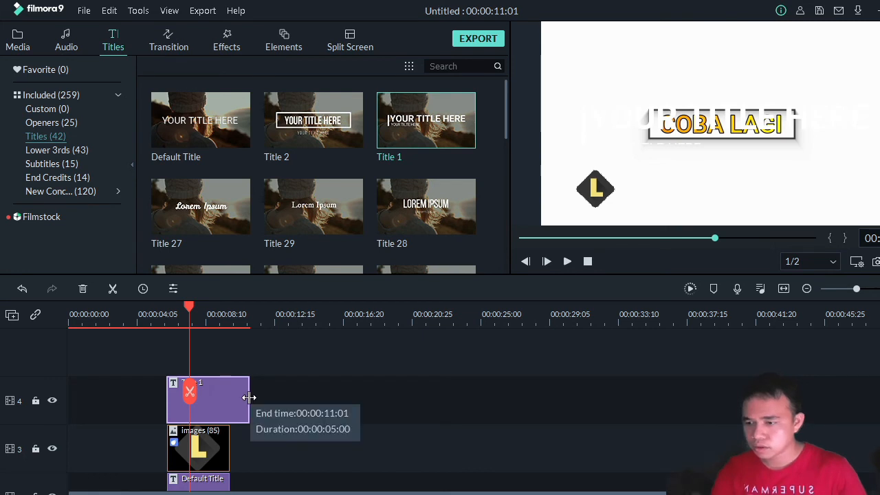
drag(249, 396, 233, 403)
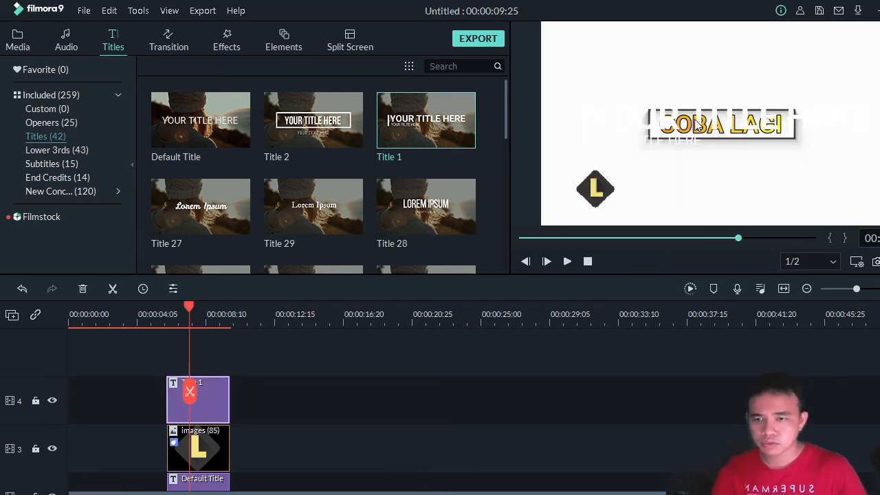
Step: Replace the main text line of Title 1 with CARA MENGEDIT INTRO TEXT
double_click(696, 125)
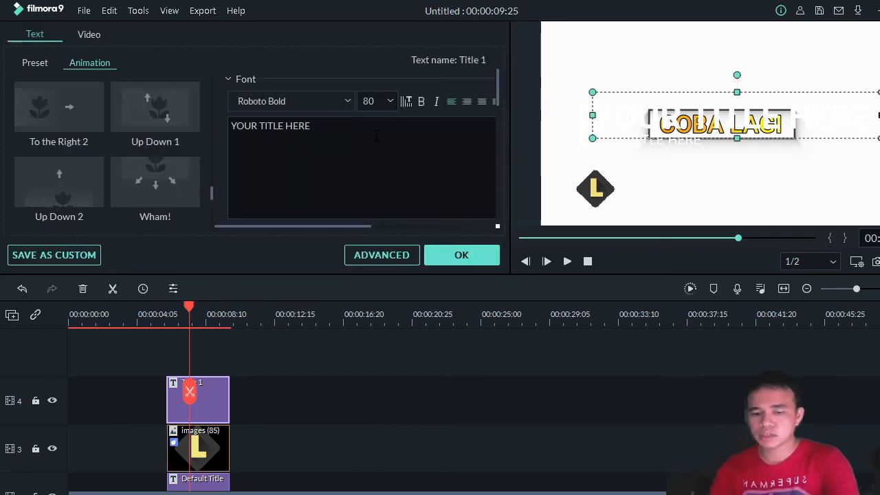
key(ctrl+a)
text(CARA MENGE)
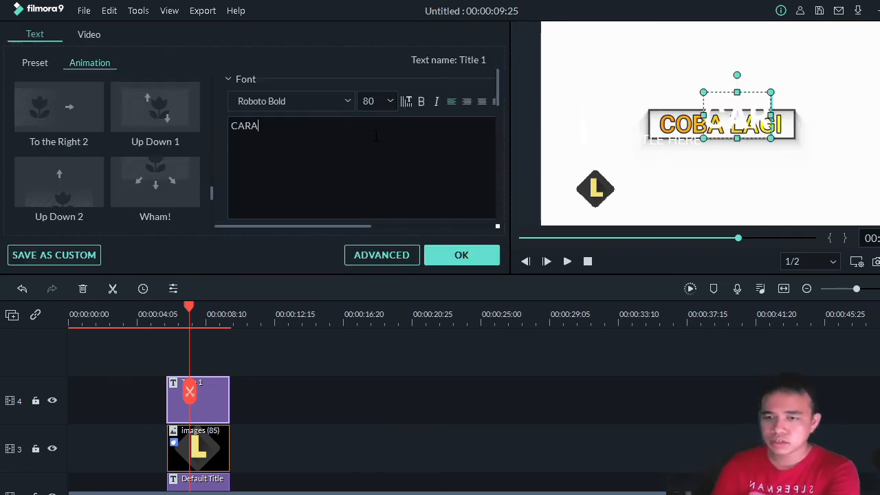
text(IT)
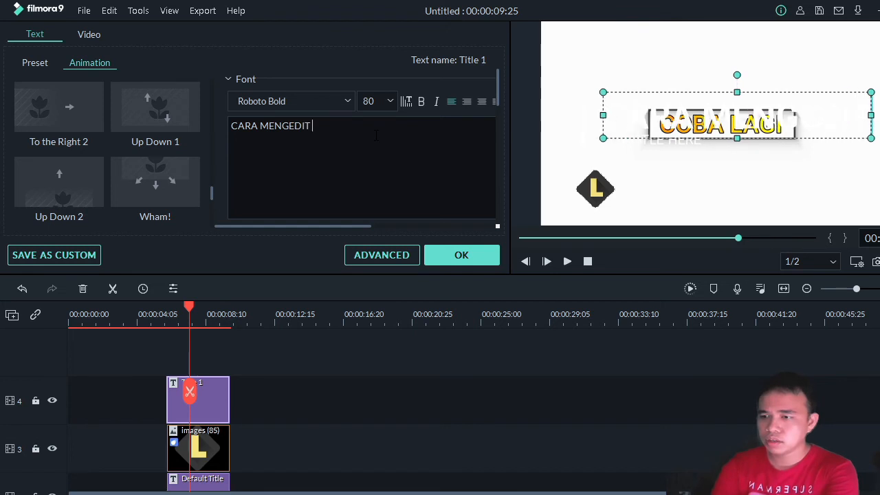
text( INT)
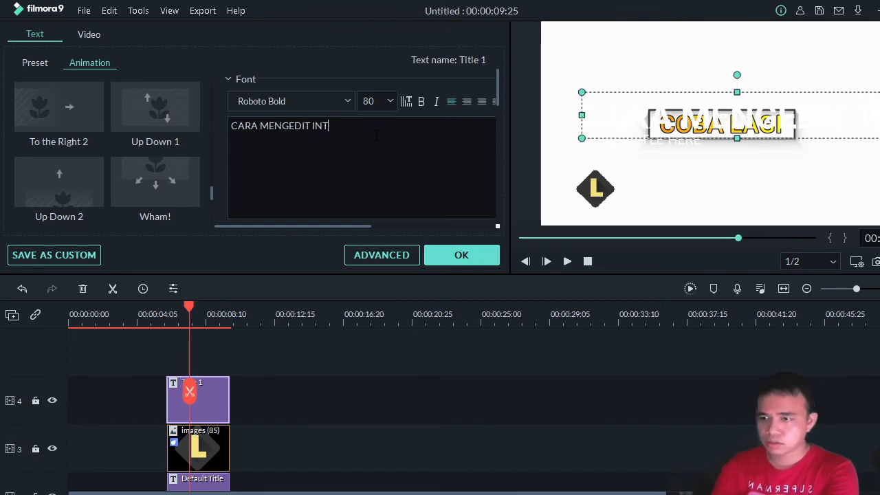
text(RO TEXT)
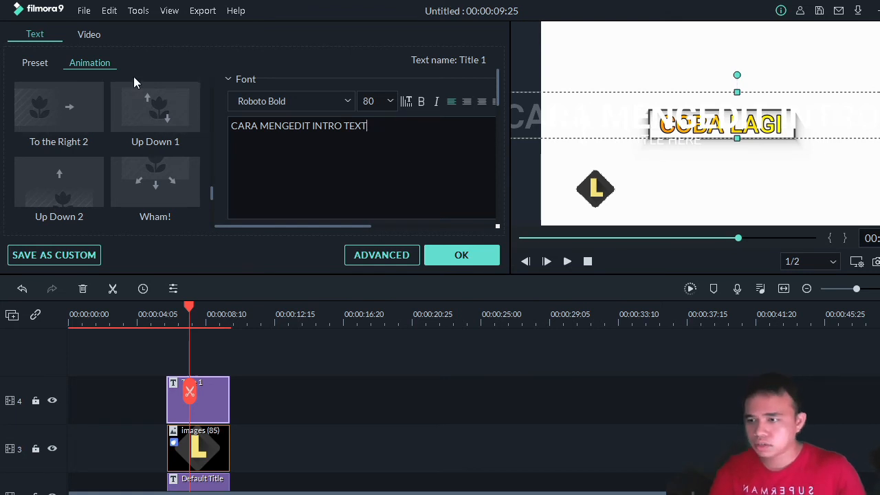
Step: Try several preset text styles on the CARA MENGEDIT INTRO TEXT line and apply Text style 16
click(20, 65)
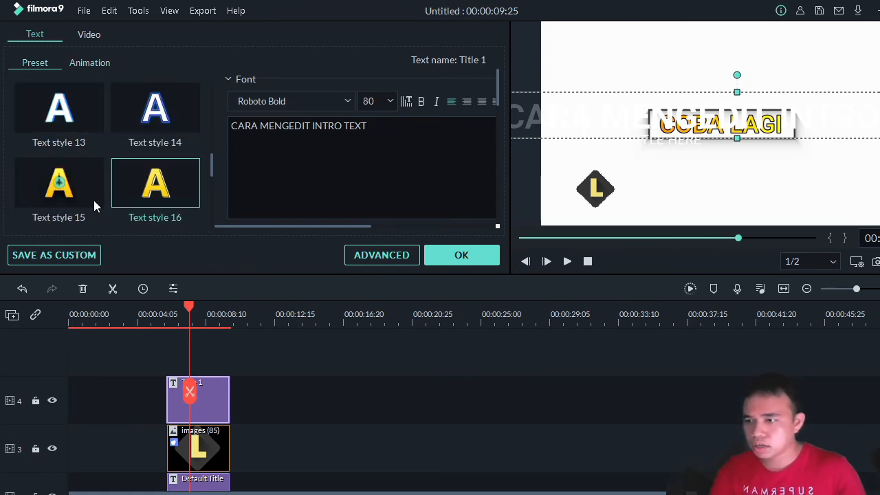
click(93, 200)
click(157, 210)
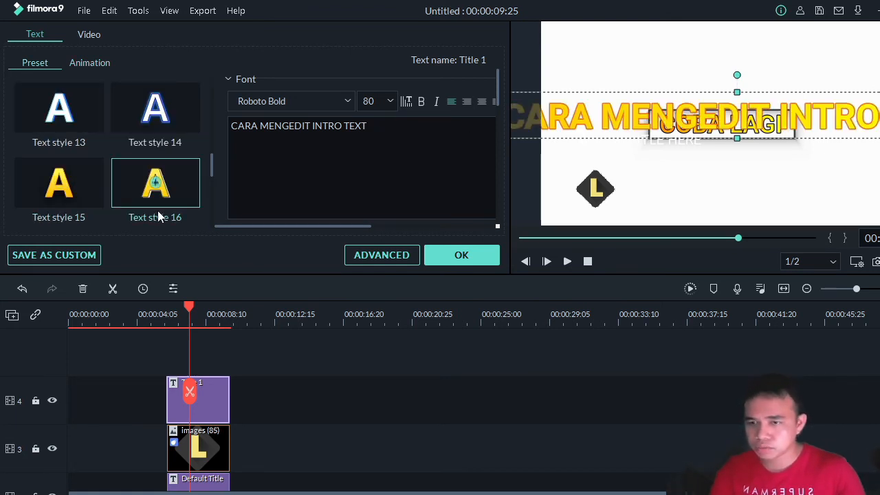
scroll(175, 158, down, 5)
scroll(184, 142, up, 6)
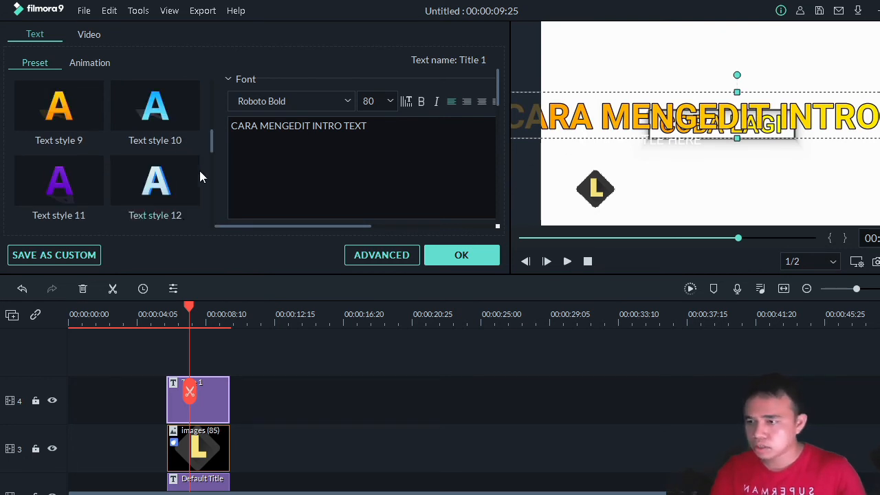
click(177, 192)
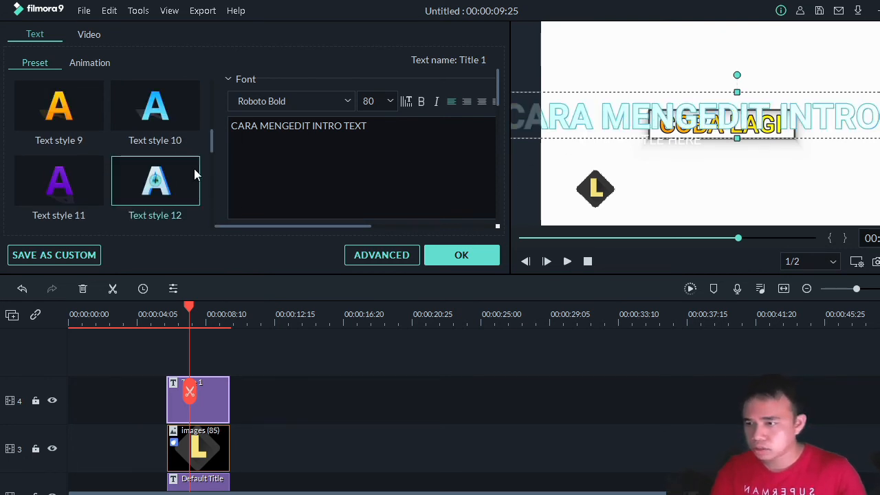
scroll(165, 193, down, 3)
click(77, 194)
scroll(171, 169, up, 3)
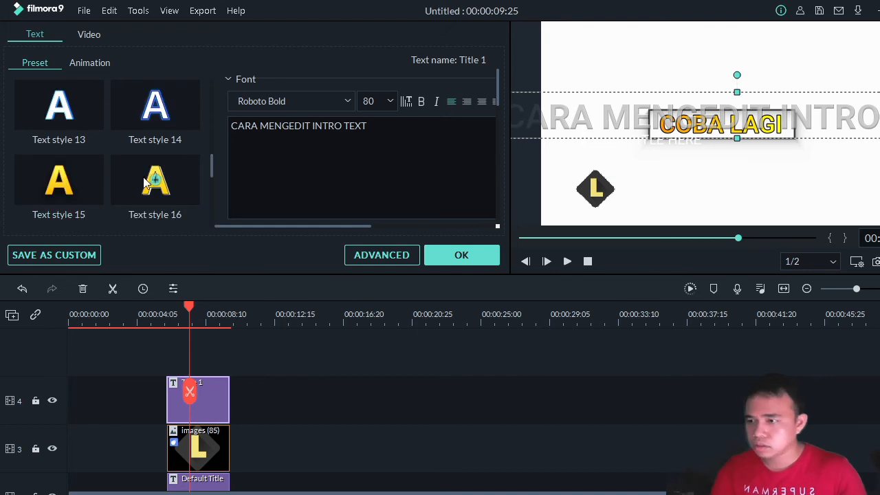
click(165, 201)
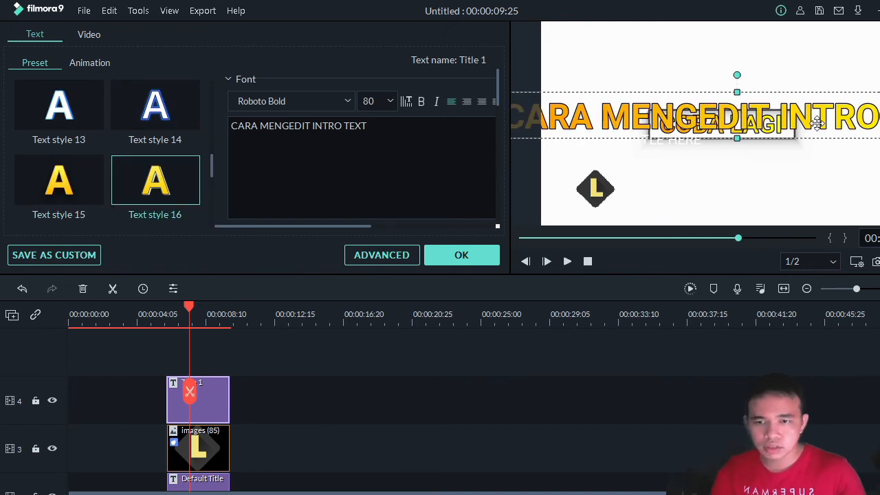
Step: Shrink the CARA MENGEDIT INTRO TEXT line and position it beside the logo, below the COBA LAGI title
drag(769, 134, 679, 173)
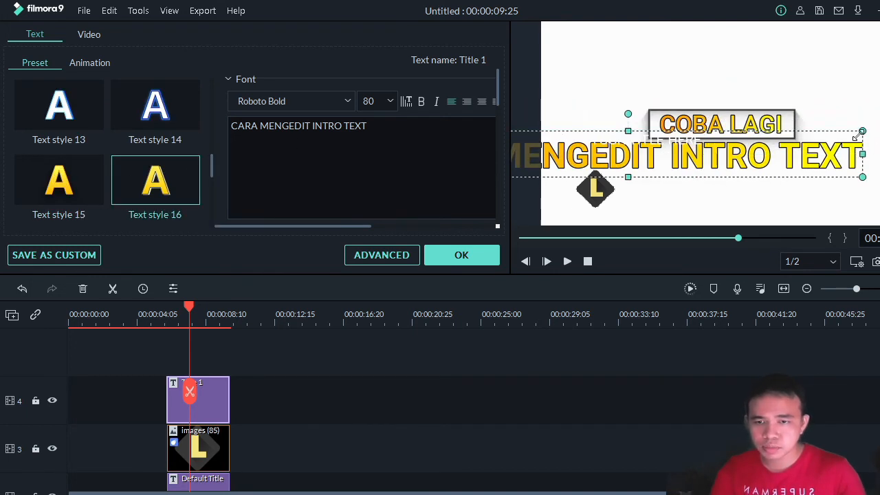
drag(857, 135, 652, 189)
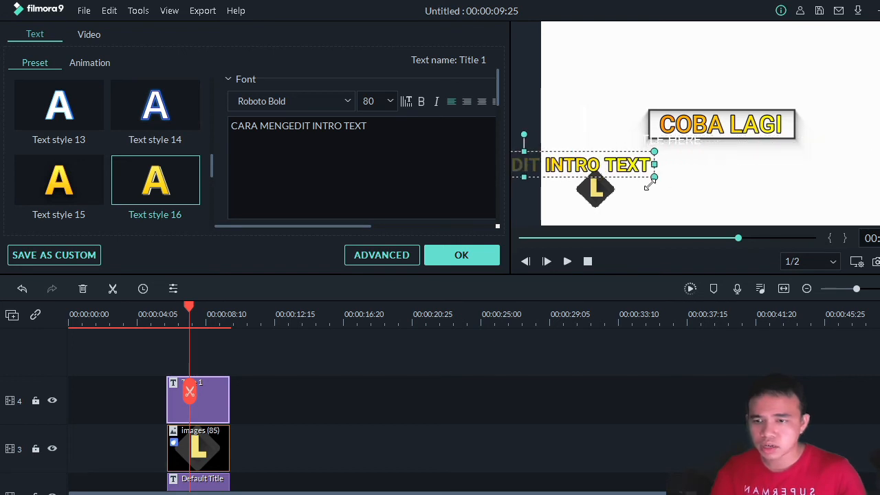
drag(607, 168, 811, 180)
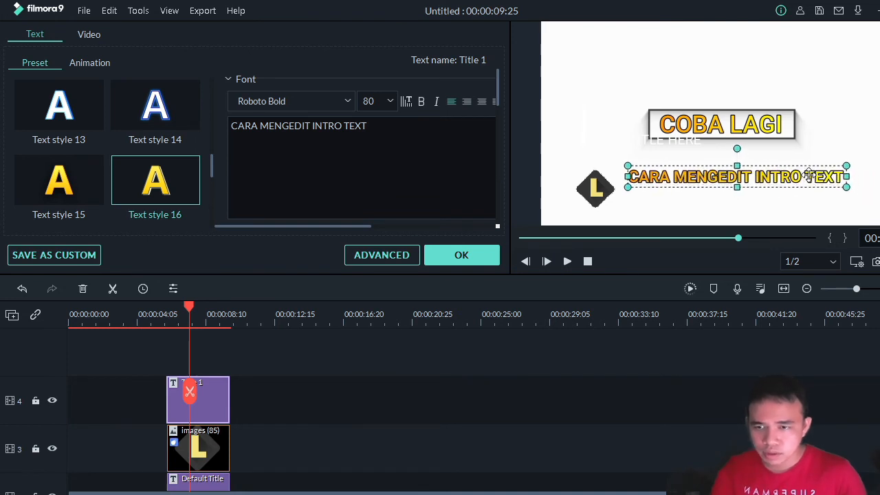
Step: Move the small second line of Title 1 beneath CARA MENGEDIT INTRO TEXT and change its text to DENGAN APLIKASI LEGEND
click(691, 140)
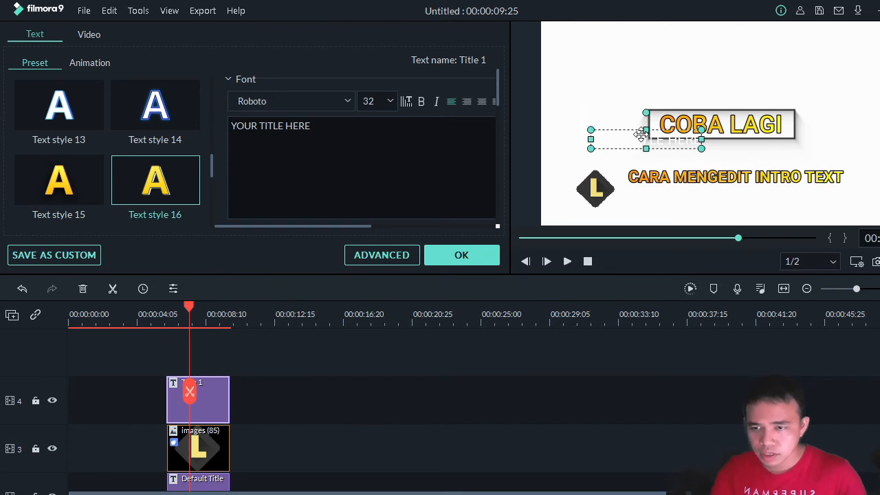
drag(653, 139, 696, 198)
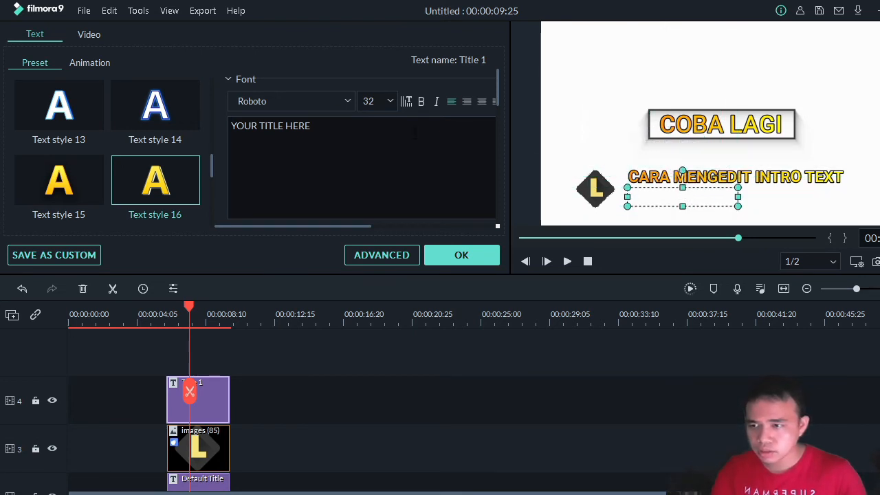
key(ctrl+a)
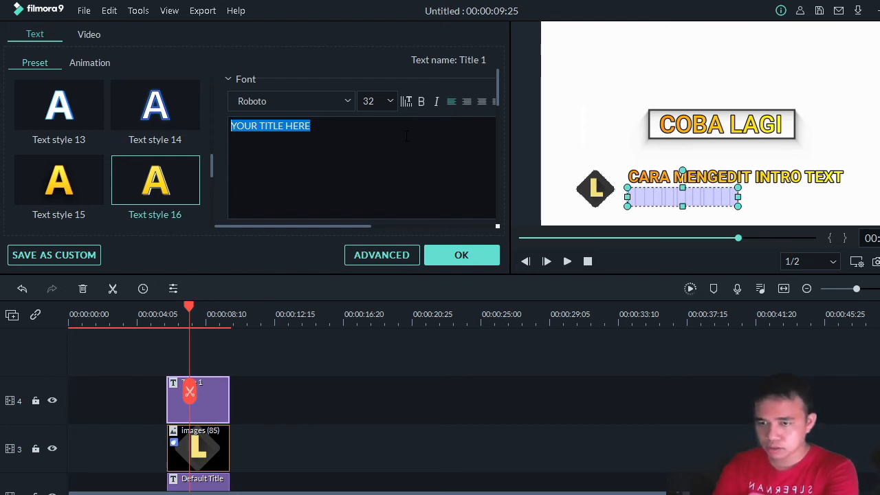
text(DENGAN AP)
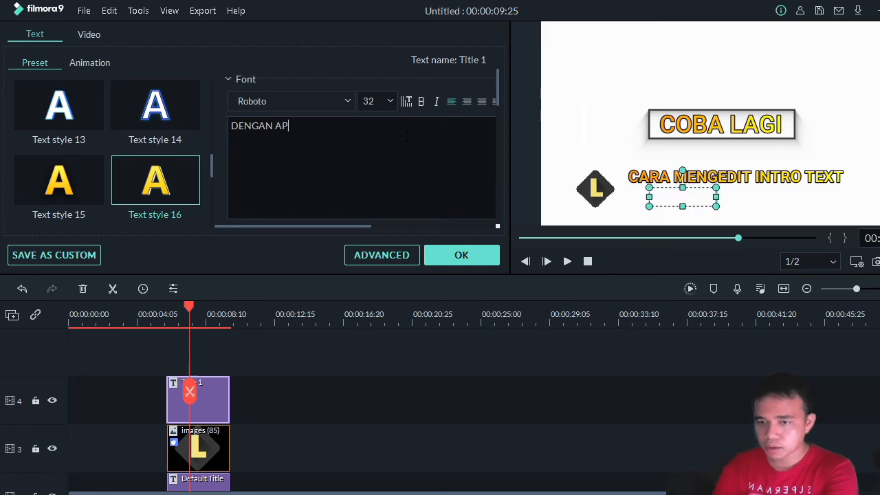
text(LIKASI LEGEND)
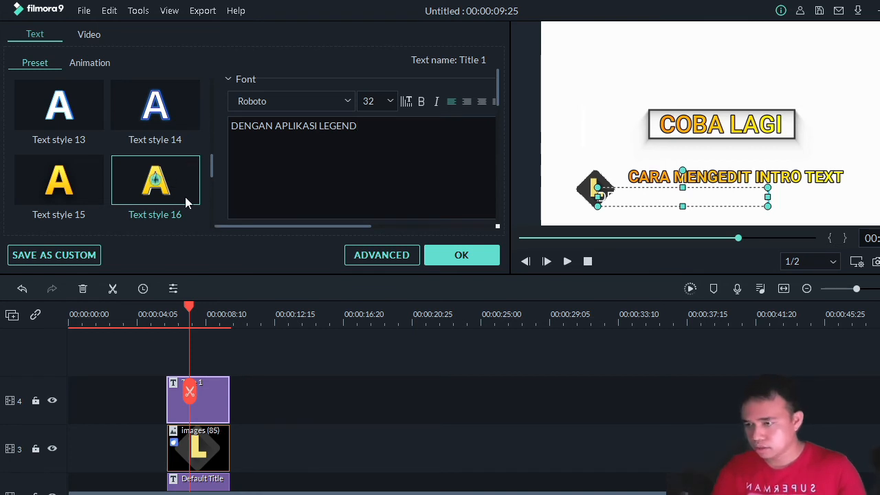
Step: Apply Text style 16 to the DENGAN APLIKASI LEGEND line and align its left edge with the line above
click(436, 257)
drag(728, 199, 748, 199)
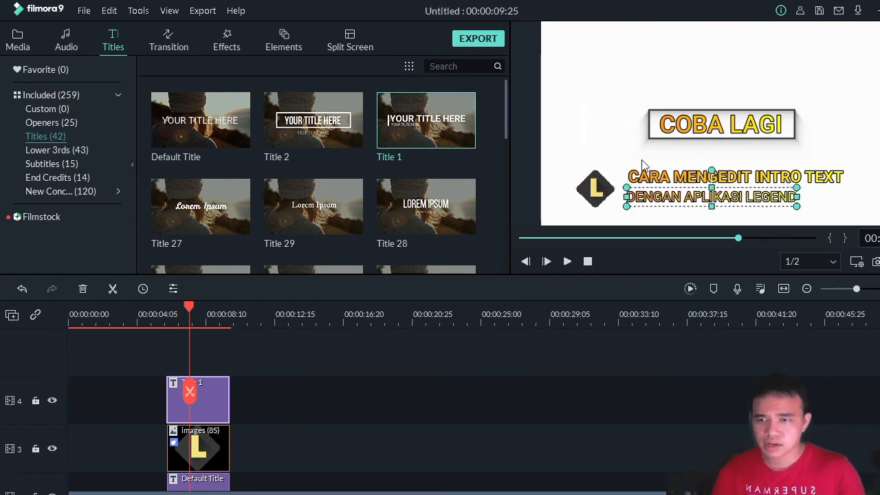
click(643, 147)
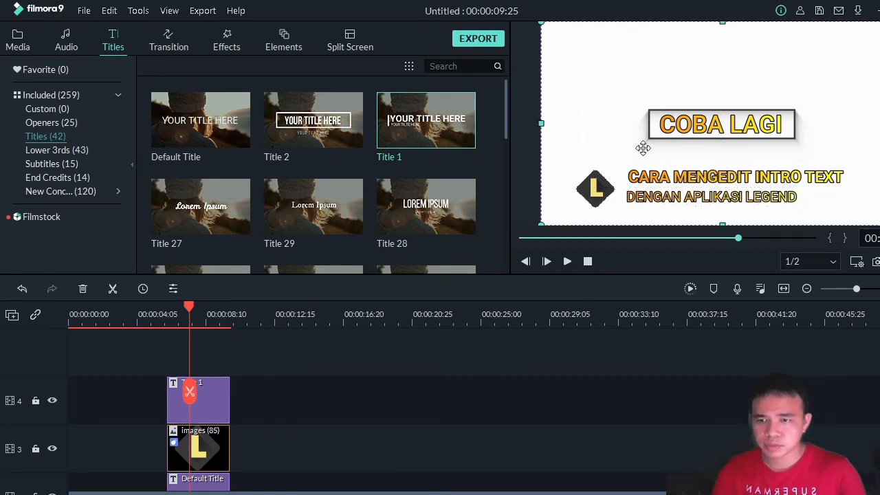
click(650, 196)
drag(649, 193, 650, 193)
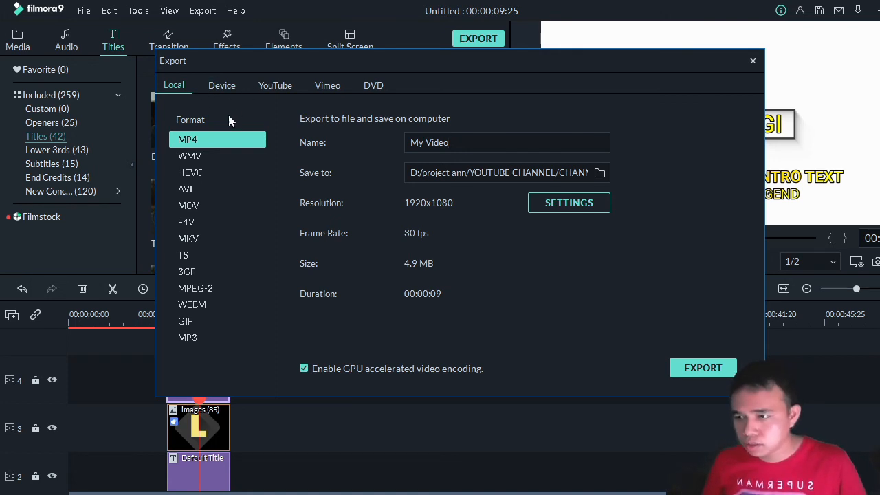
Step: Review the export settings for Device, YouTube, Vimeo and DVD, including the YouTube upload description
click(219, 88)
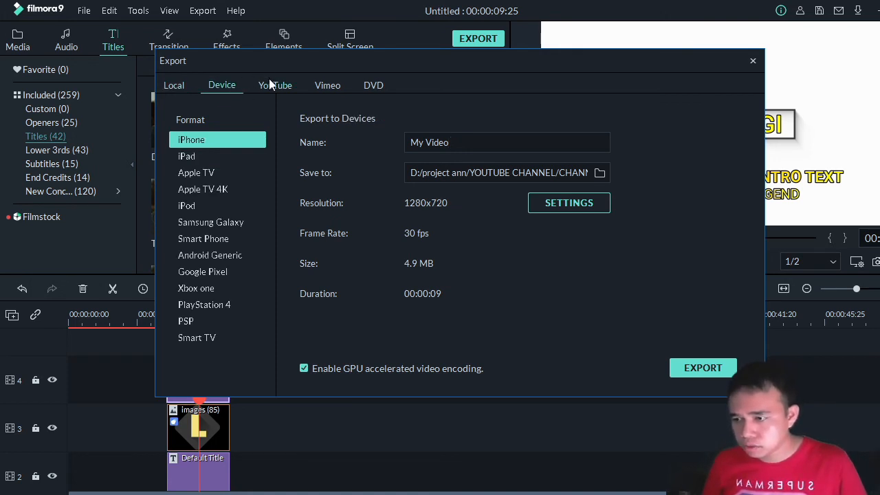
click(271, 83)
click(320, 83)
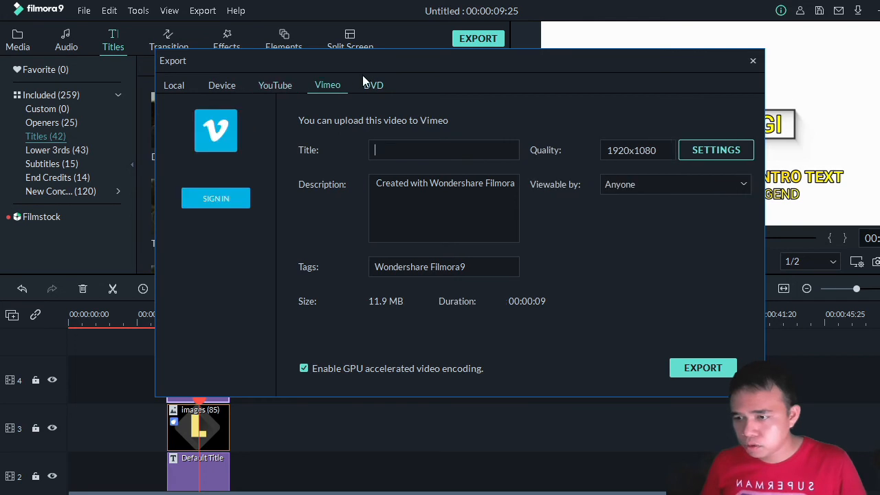
click(380, 87)
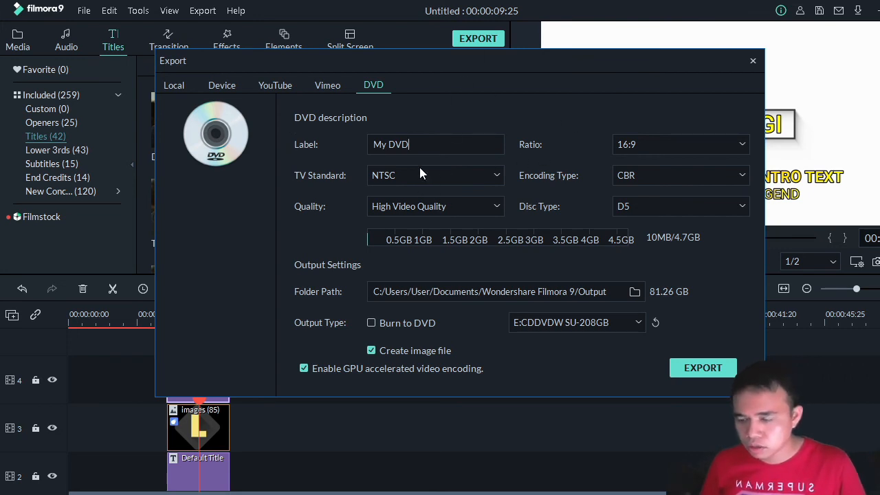
click(326, 90)
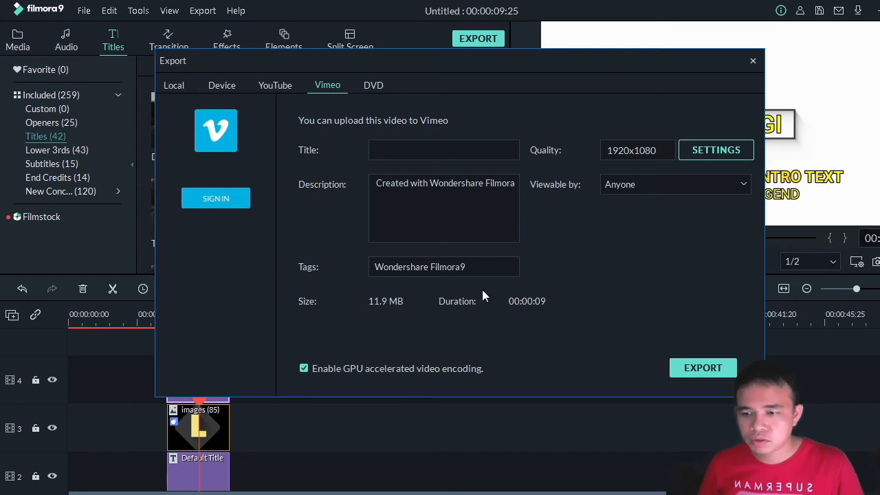
click(282, 86)
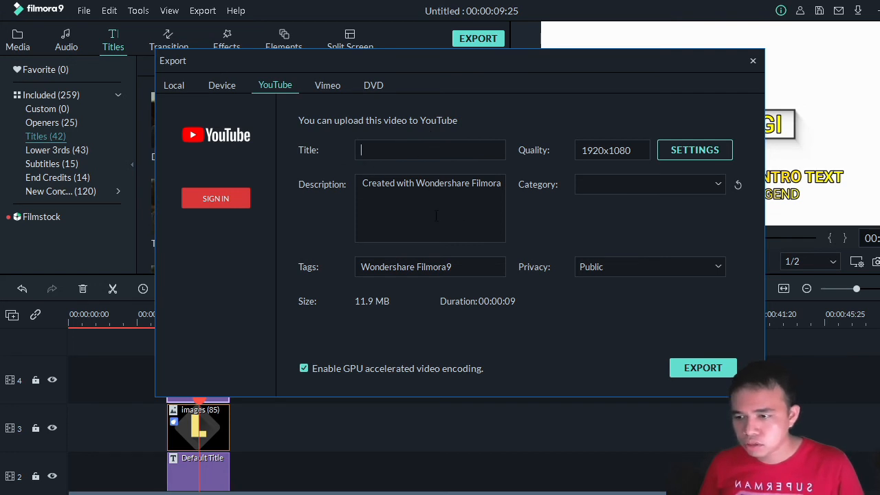
drag(363, 183, 411, 200)
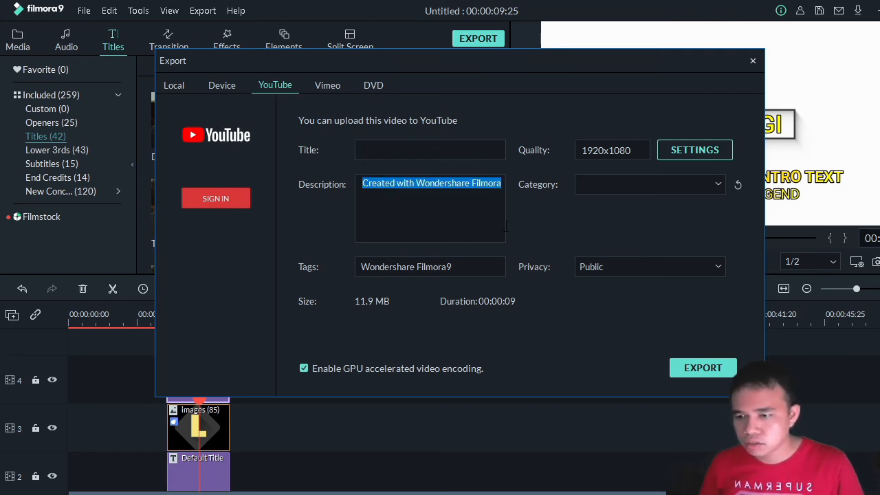
Step: Examine the YouTube export's tags and category options, and the formats offered for exporting to devices
drag(358, 265, 484, 265)
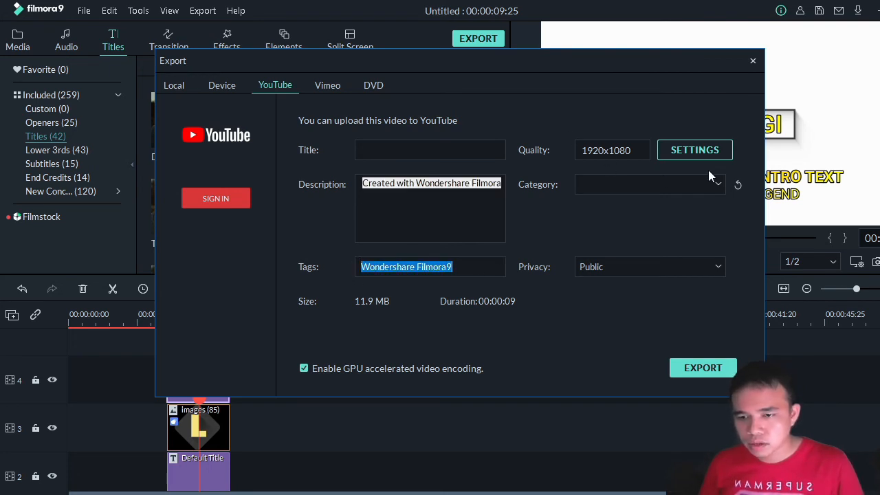
click(719, 184)
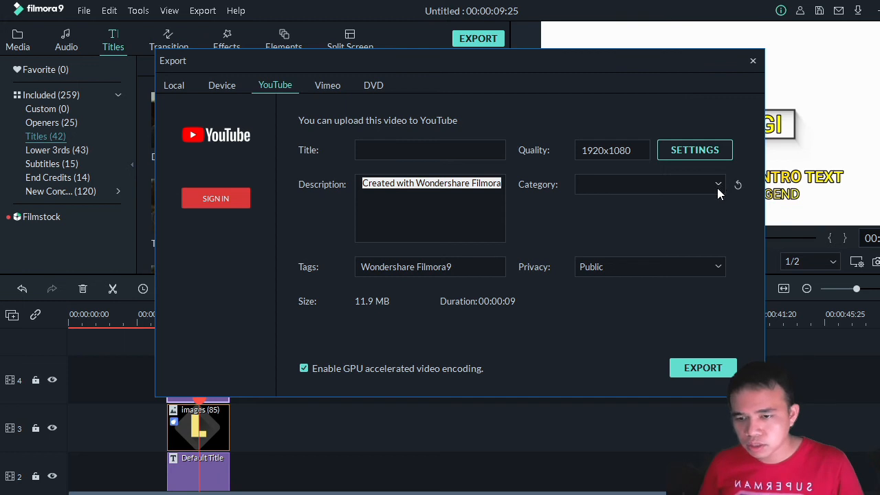
click(234, 85)
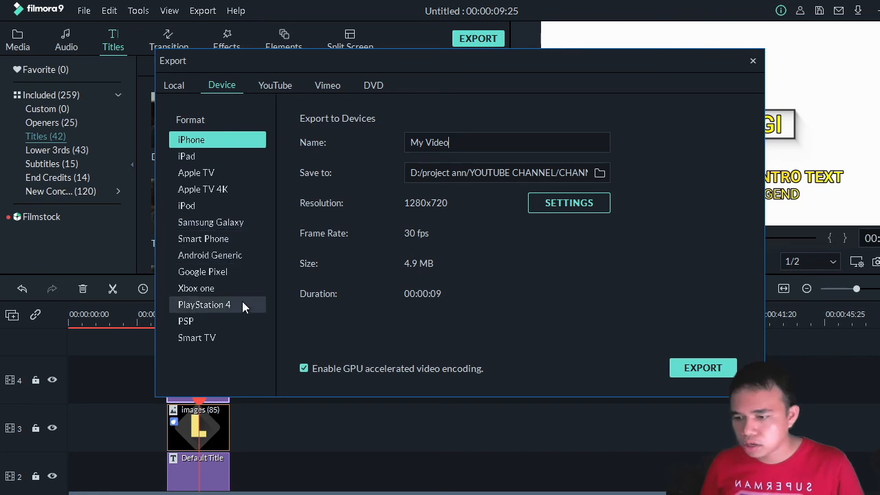
Step: Set up a local export to the computer, trying the MOV and AVI formats and settling on MP4
click(172, 85)
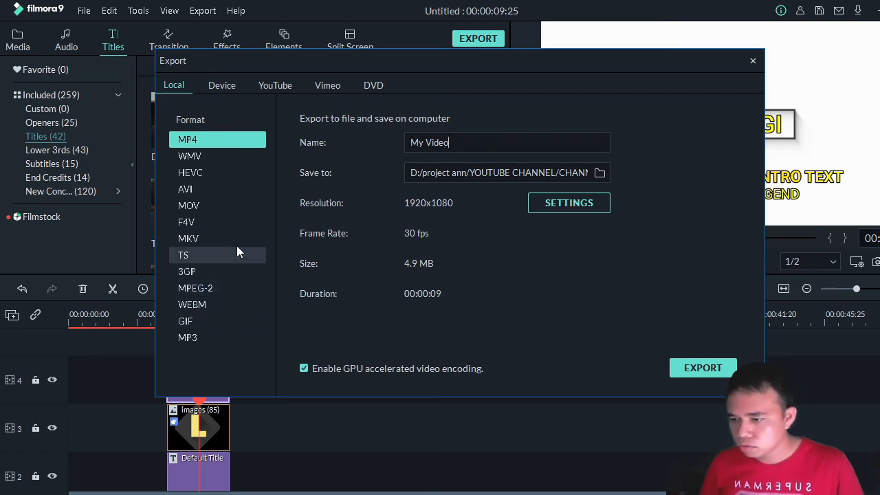
click(227, 207)
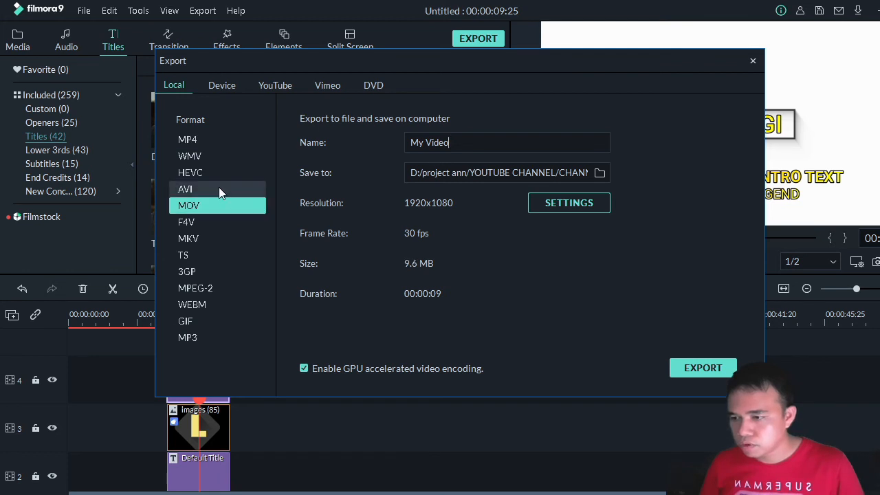
click(219, 189)
click(237, 140)
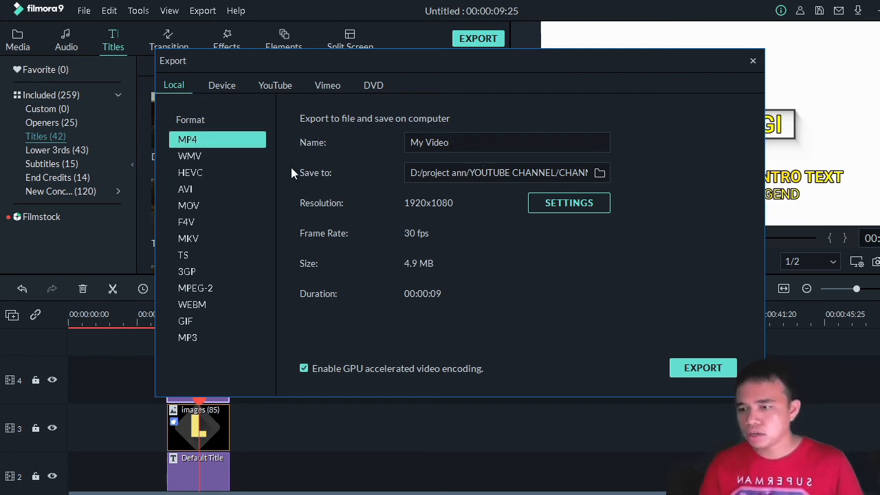
Step: Name the exported file TUTORIAL APLIKASI LEGEND
key(ctrl+a)
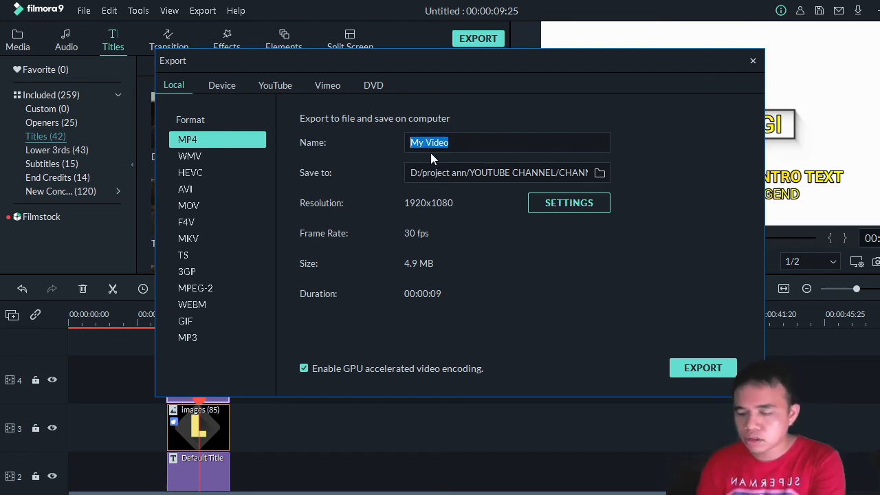
key(BackSpace)
text(T)
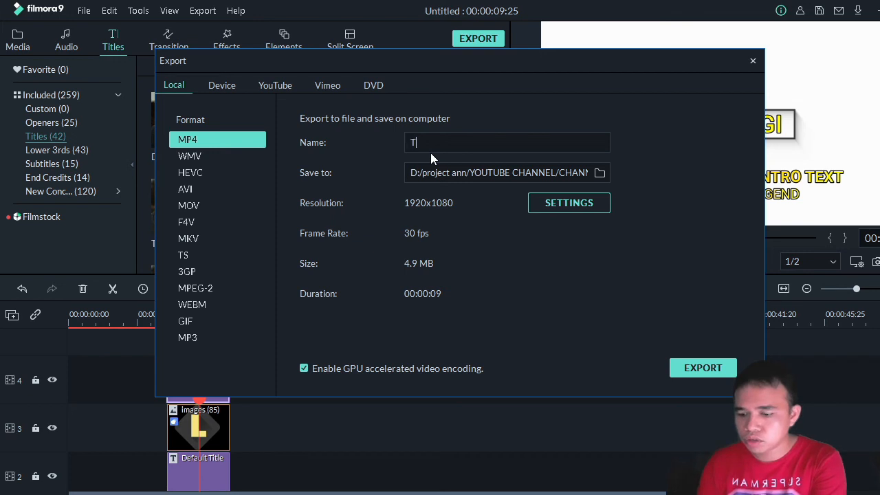
text(UTORIAL APLIK)
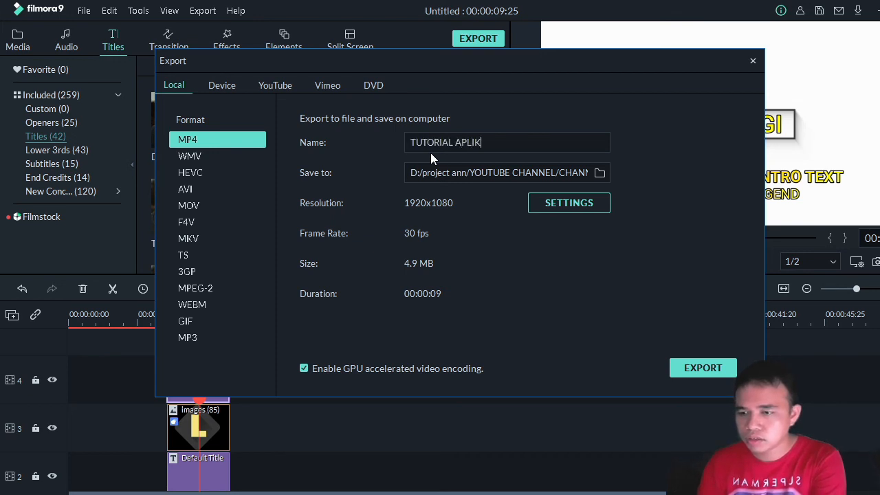
text(ASI LEGEND)
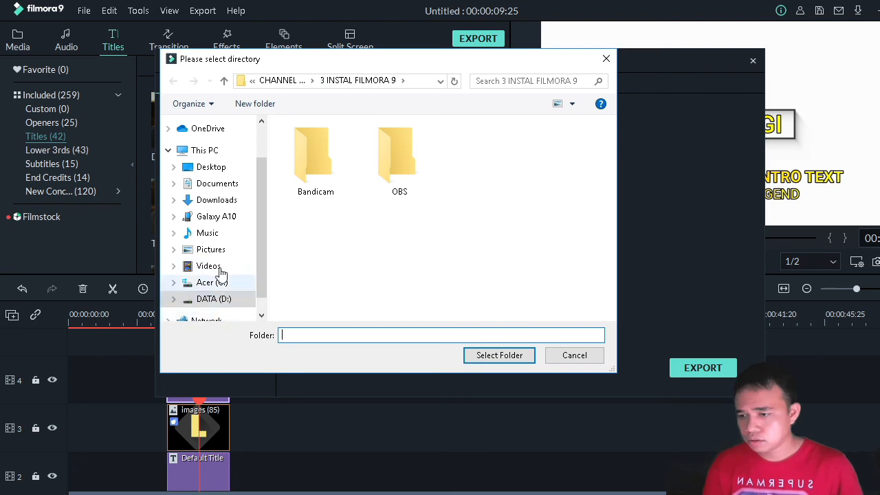
Step: Choose the Videos folder under This PC as the save location for the export
click(225, 237)
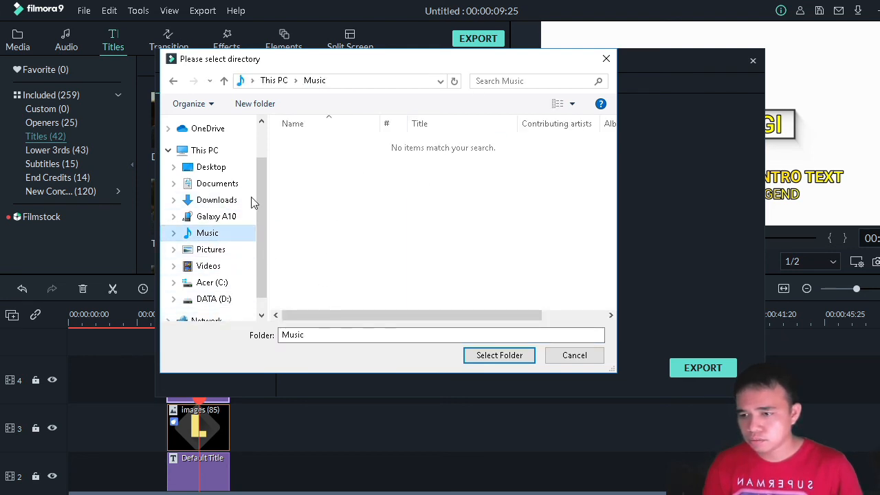
click(213, 267)
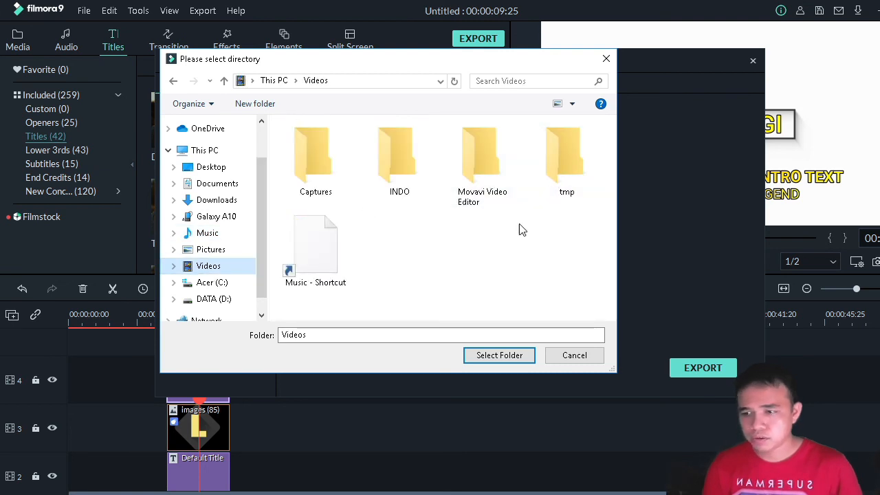
click(485, 283)
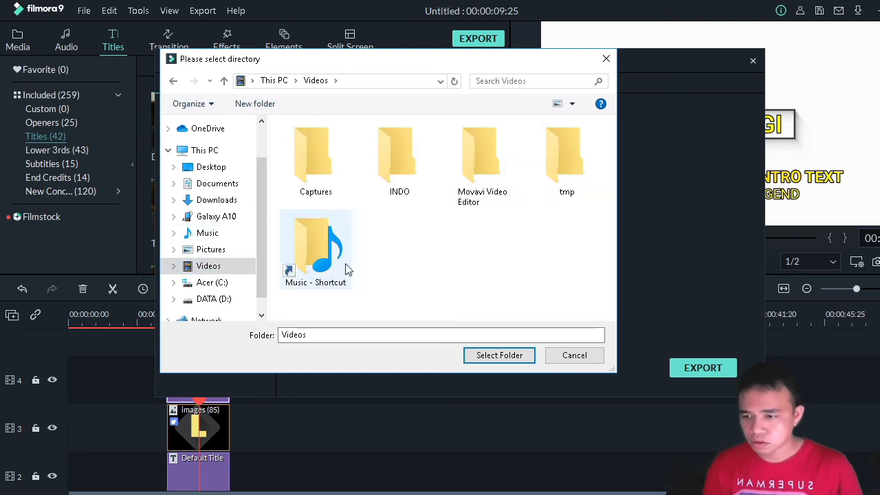
click(499, 355)
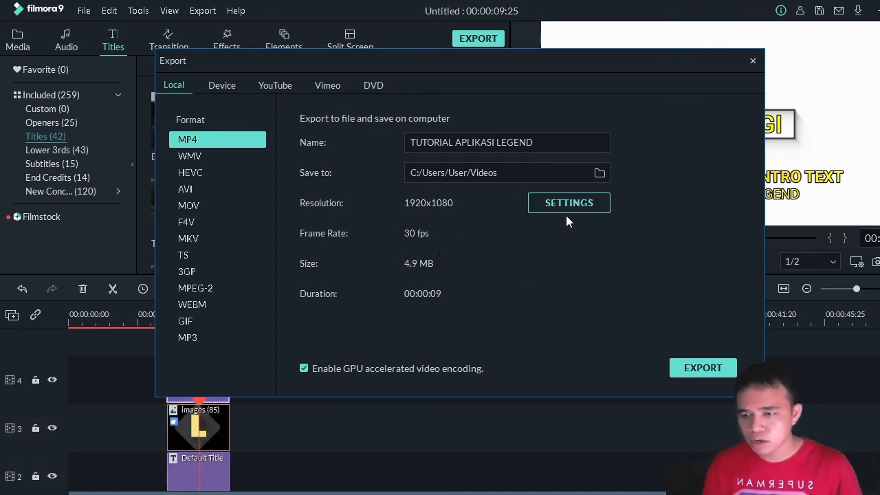
Step: Set the export resolution to 1280x720, try the Best and Better quality options, and apply the settings with Good quality
click(598, 205)
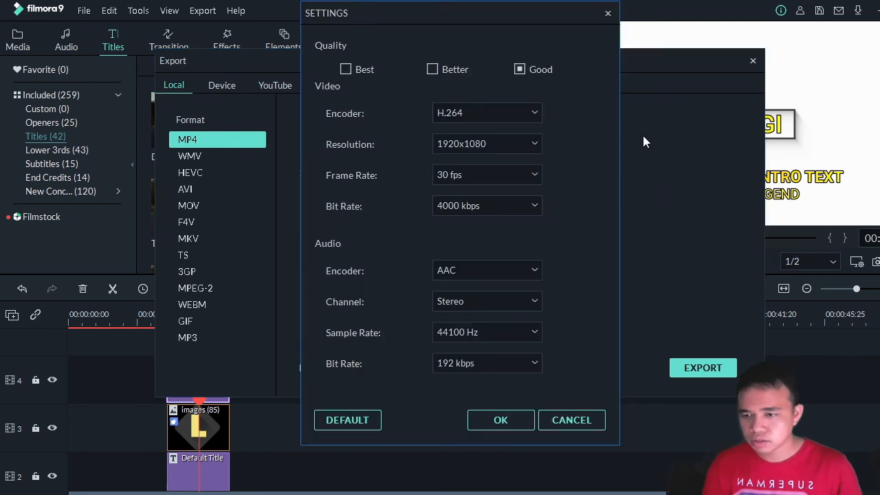
click(534, 146)
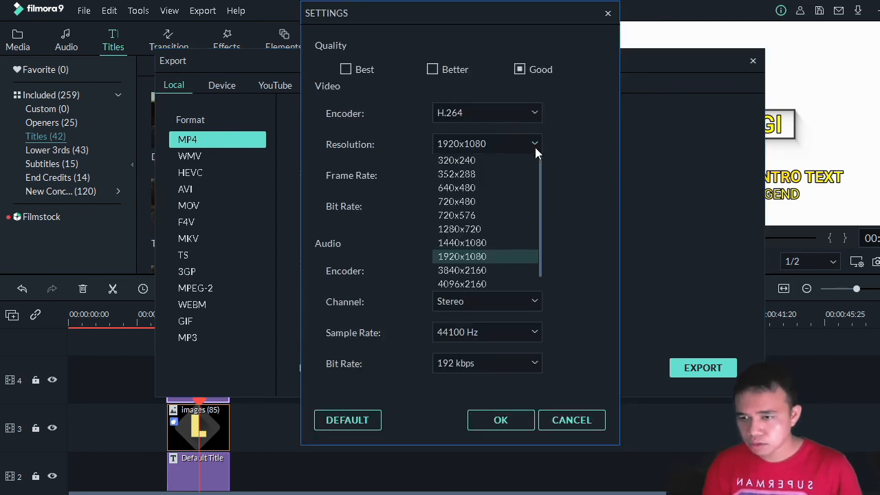
click(479, 230)
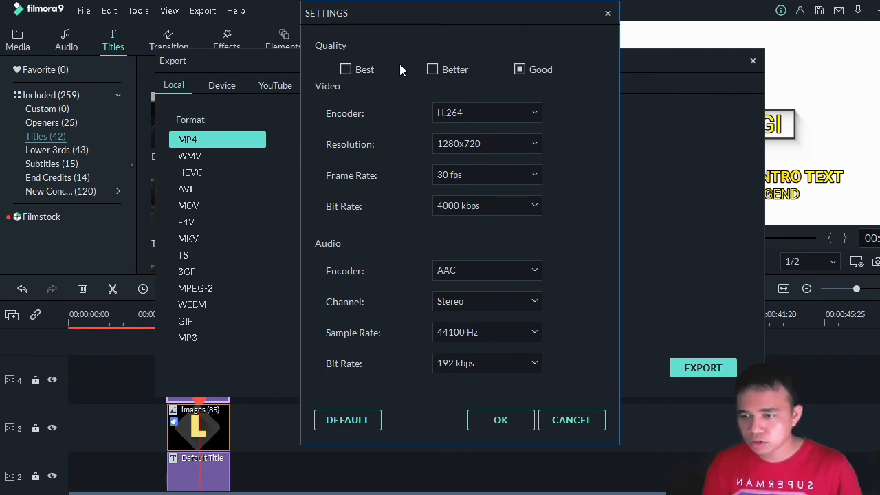
click(351, 75)
click(435, 72)
click(525, 67)
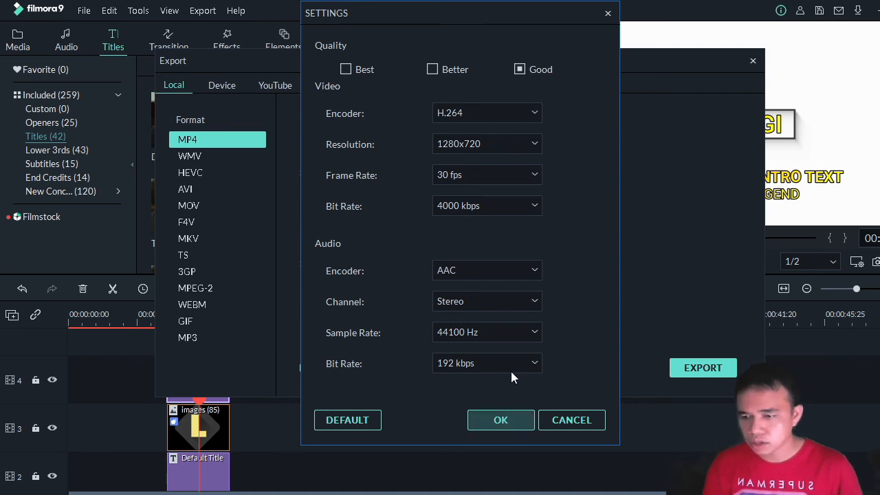
click(518, 419)
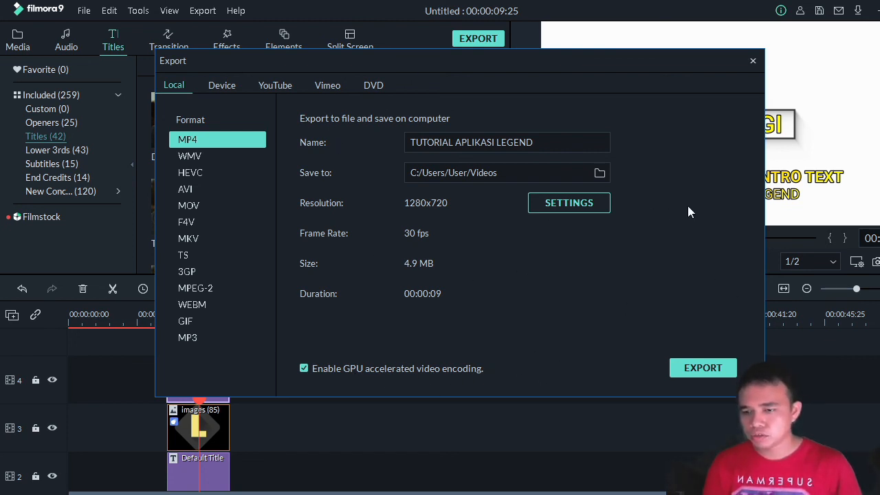
Step: Export the intro as an MP4 file and close the export windows once rendering is complete
click(714, 373)
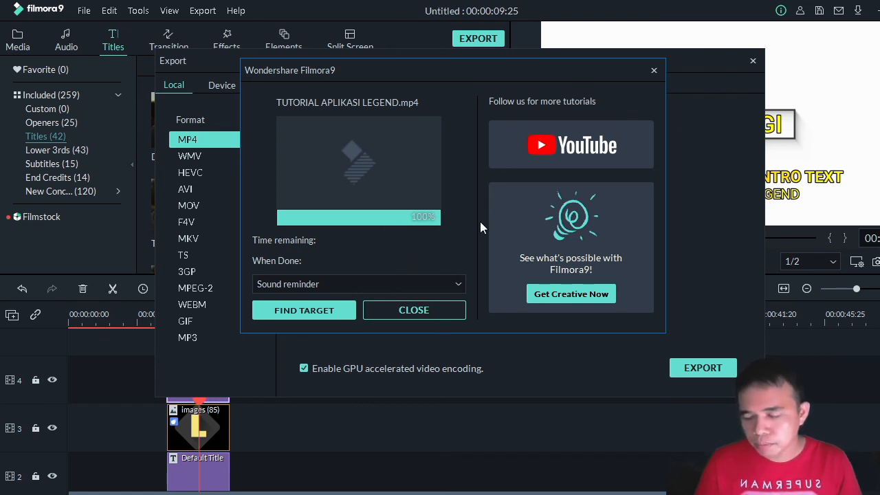
click(434, 309)
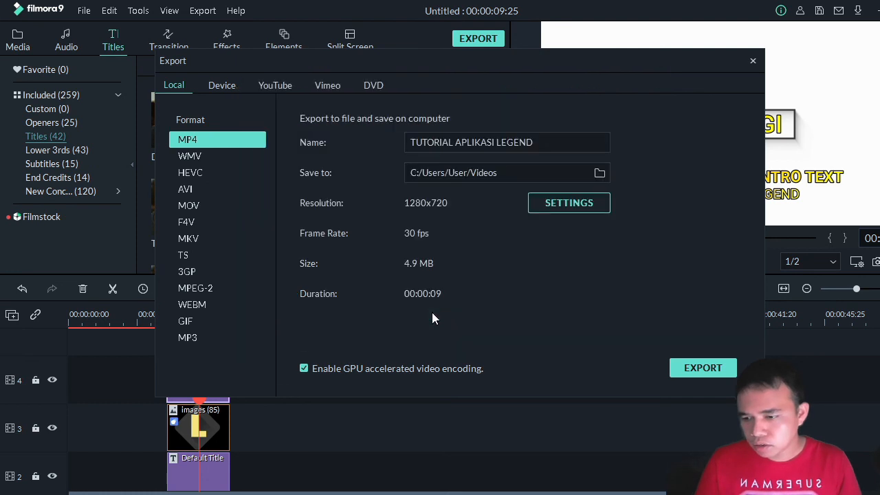
click(752, 61)
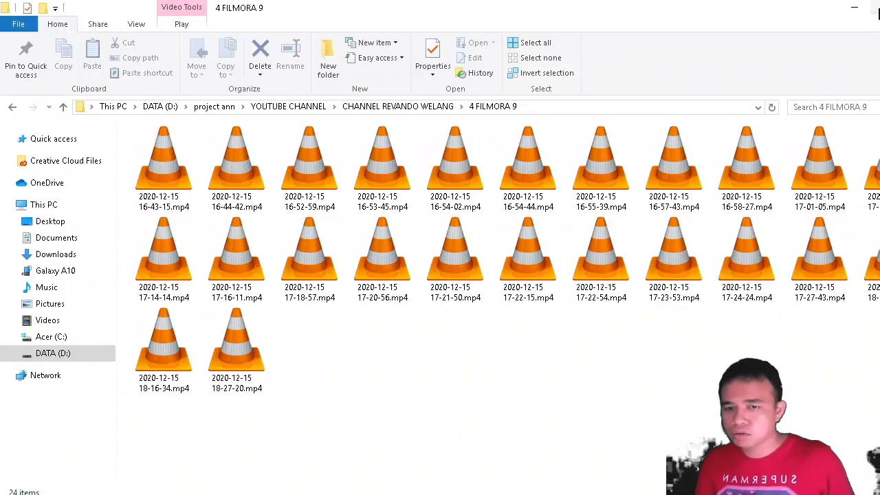
Step: Switch to File Explorer and play TUTORIAL APLIKASI LEGEND.mp4 from the Videos folder full screen in VLC media player
click(42, 323)
click(654, 221)
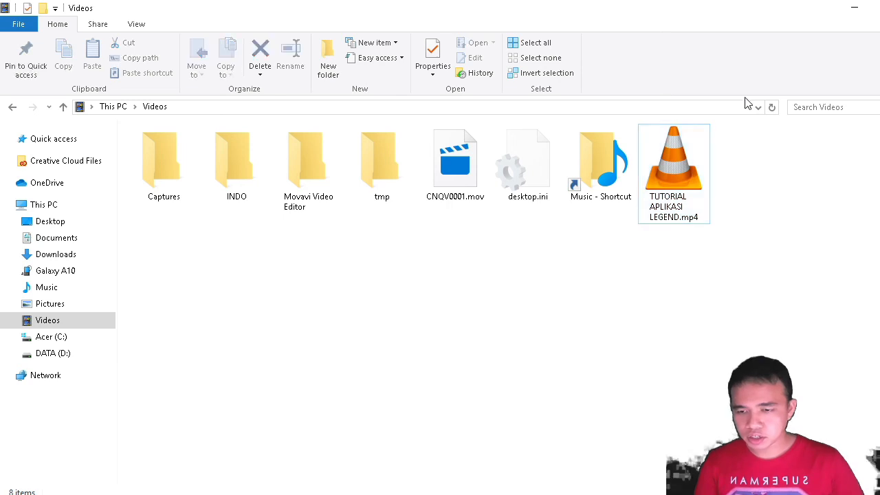
double_click(684, 198)
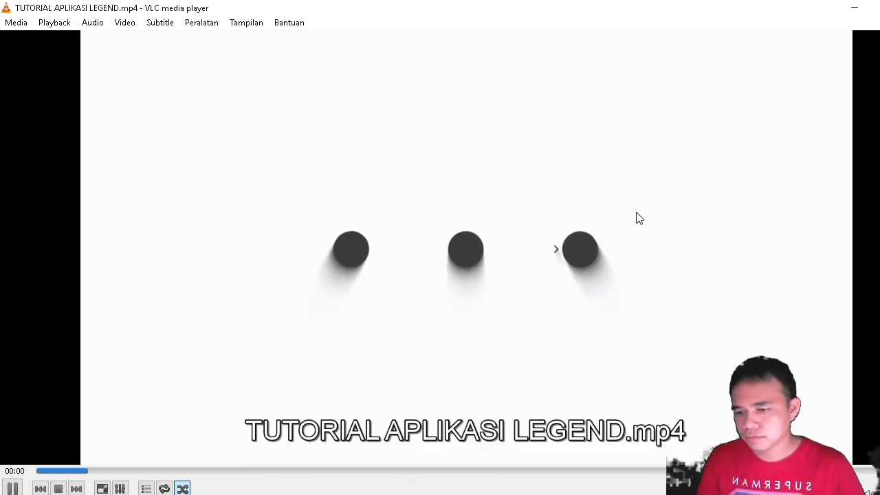
double_click(639, 218)
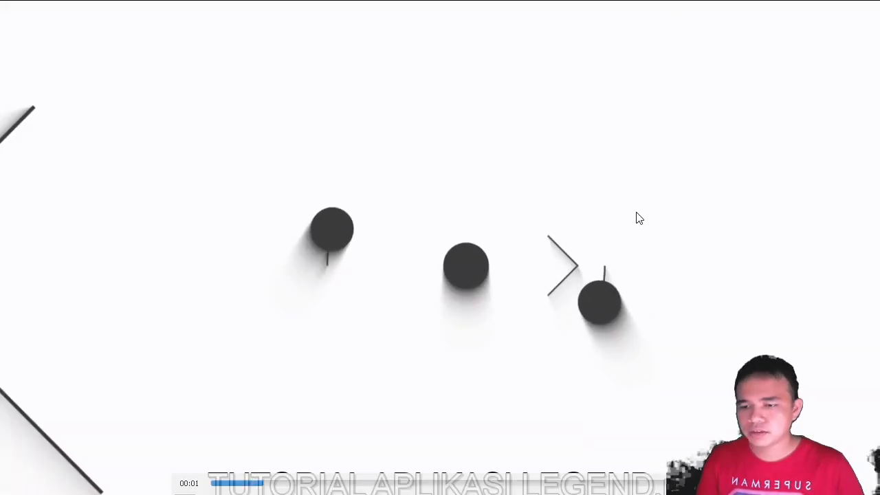